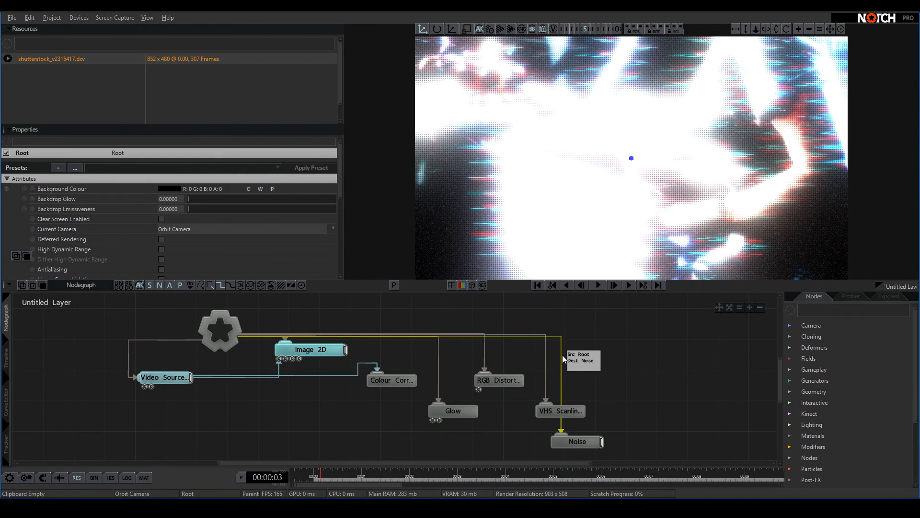
# Step: Disconnect the Noise, VHS Scanlines, RGB Distortion and Glow nodes from Root, and Colour Correction from the Video Source
pyautogui.rightClick(562, 355)
pyautogui.rightClick(546, 356)
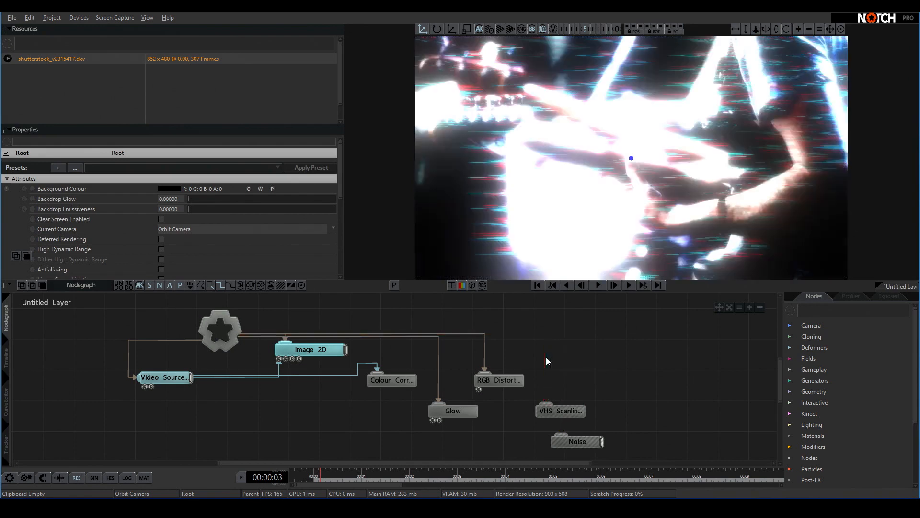
pyautogui.rightClick(485, 351)
pyautogui.rightClick(438, 355)
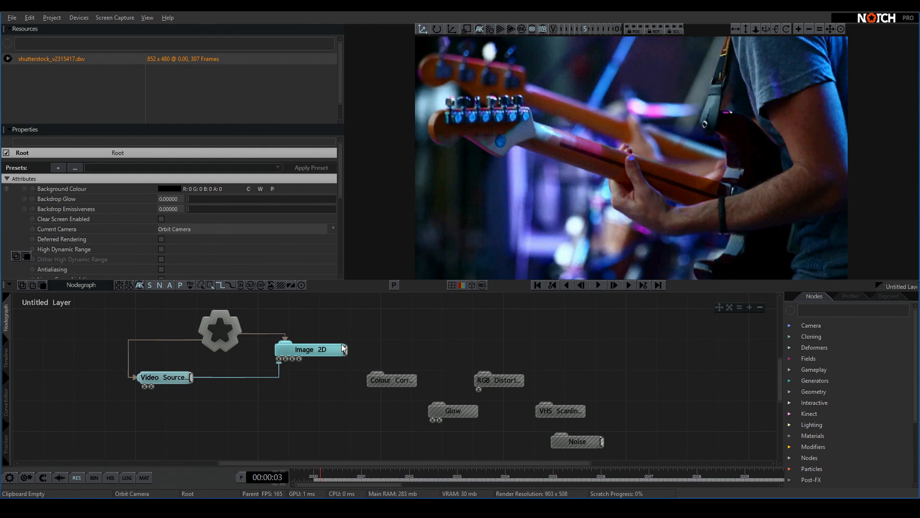
# Step: Move the Video Source node away from Image 2D, expand its preview and play the timeline
pyautogui.moveTo(373, 357); pyautogui.dragTo(413, 344, button='right')
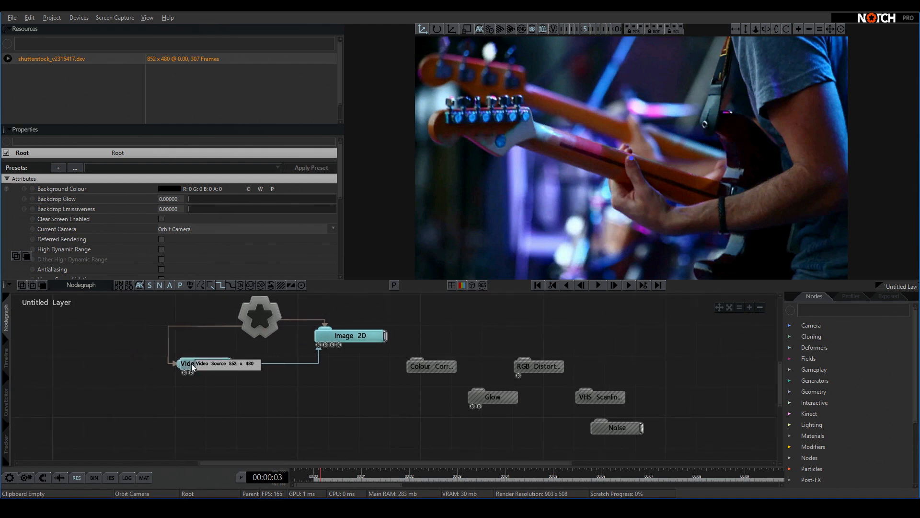
pyautogui.moveTo(191, 363); pyautogui.dragTo(160, 380)
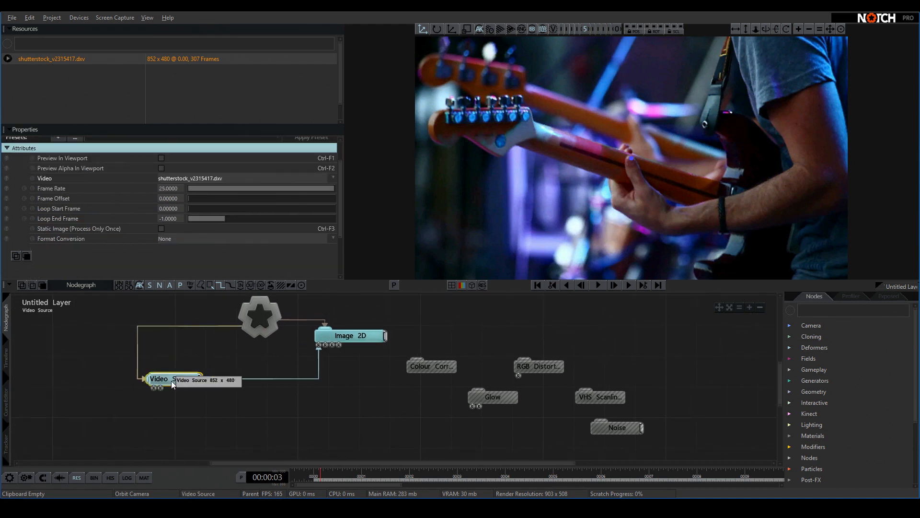
pyautogui.doubleClick(172, 381)
pyautogui.press('space')
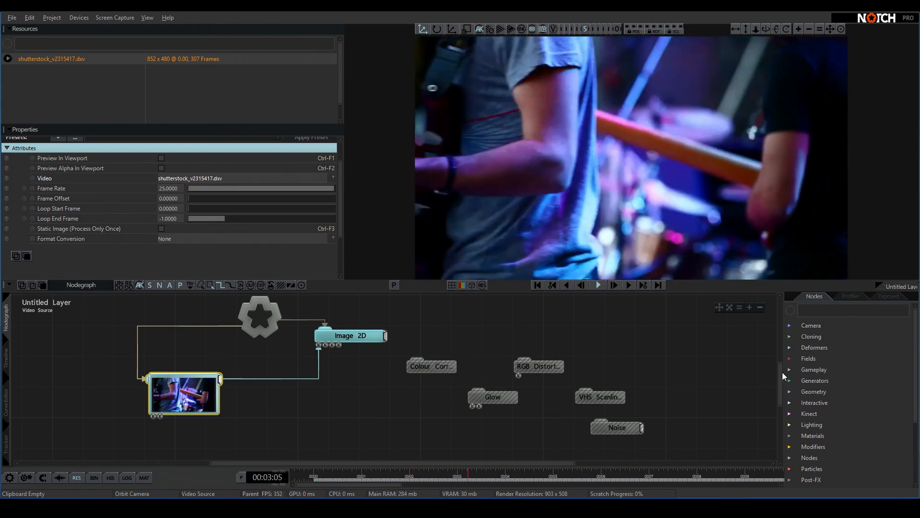
# Step: Add a Video Null node below the Video Source and connect the source's output to its input
pyautogui.write('video n')
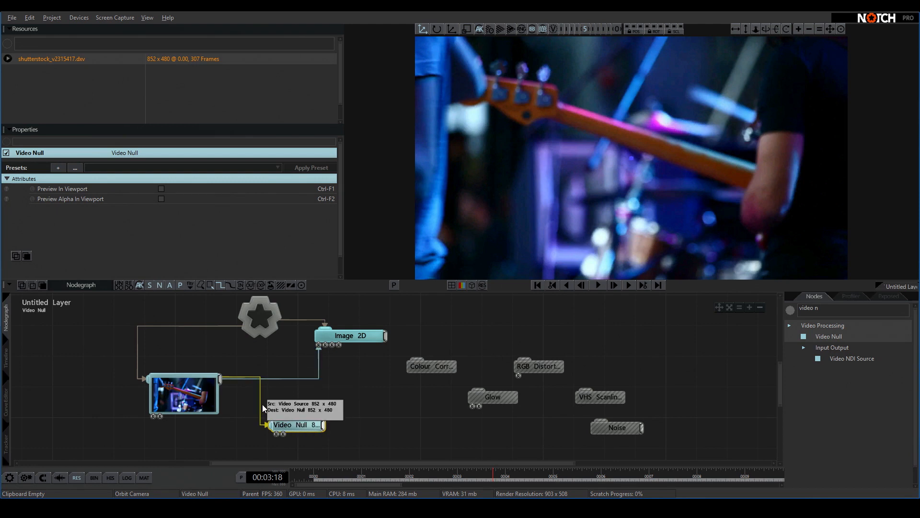
pyautogui.press('Delete')
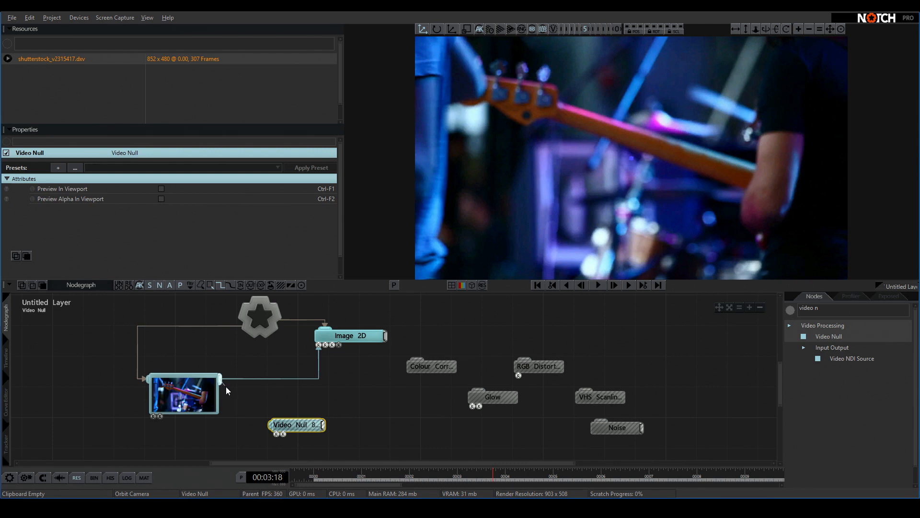
pyautogui.moveTo(222, 381); pyautogui.dragTo(271, 426)
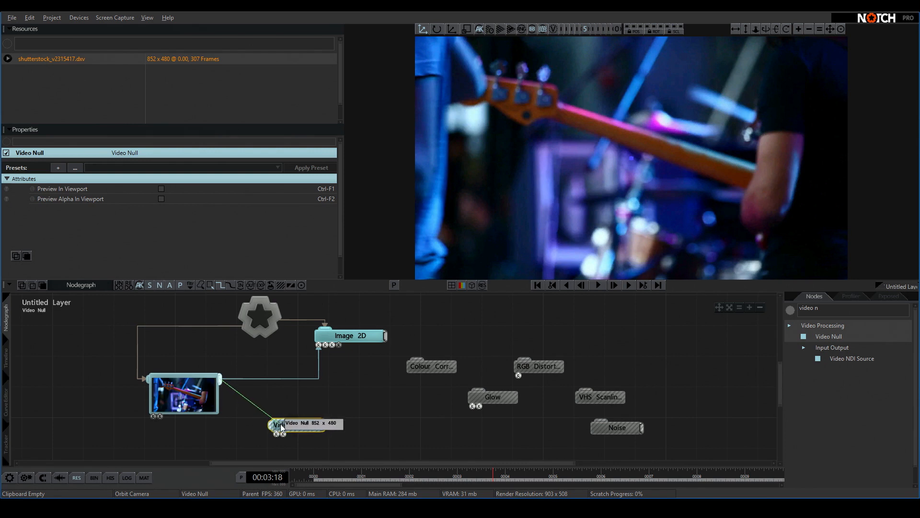
pyautogui.moveTo(279, 426); pyautogui.dragTo(279, 426)
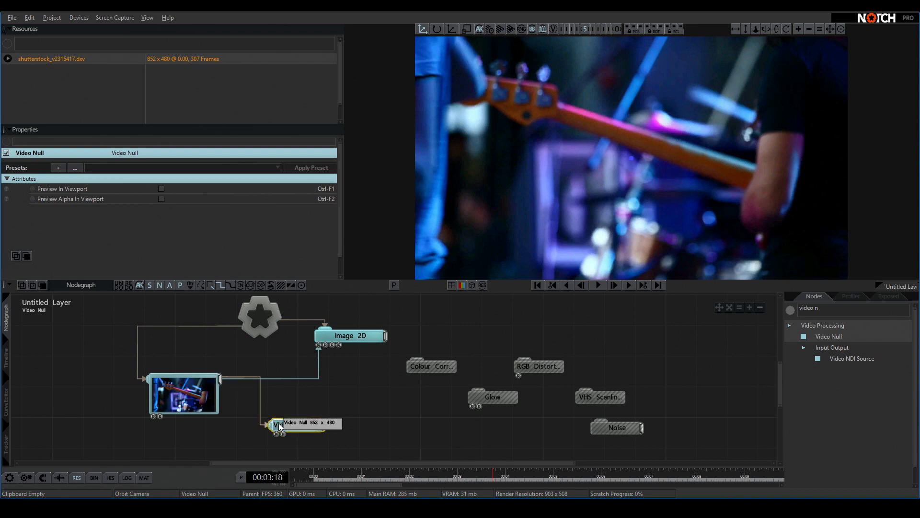
# Step: Expand the Video Null's preview and resume timeline playback
pyautogui.moveTo(299, 391); pyautogui.dragTo(296, 365, button='middle')
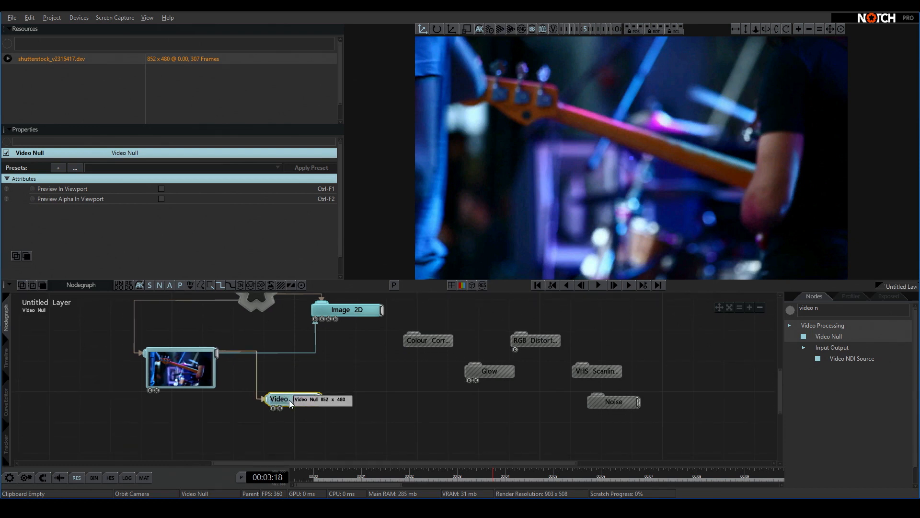
pyautogui.doubleClick(289, 401)
pyautogui.press('space')
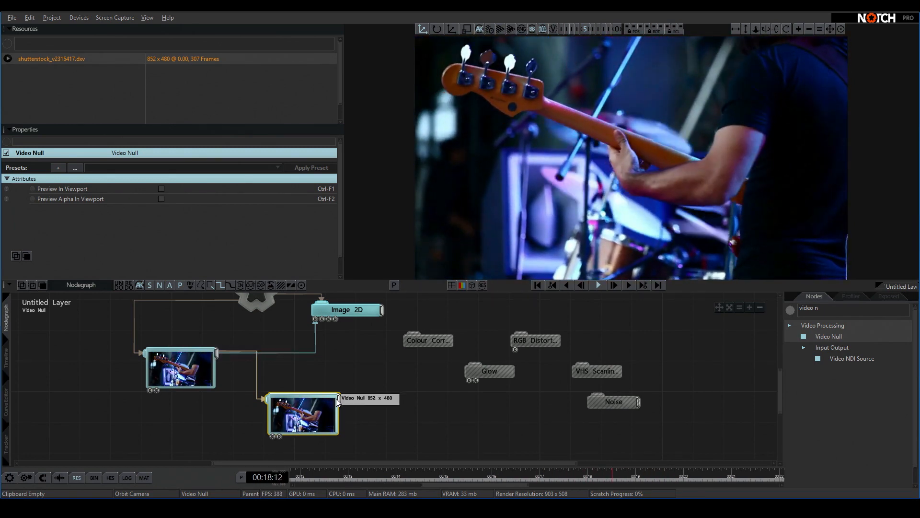
# Step: Connect the Video Null's output to the Colour Correction node and move that node down beside Glow
pyautogui.moveTo(339, 401); pyautogui.dragTo(422, 342)
pyautogui.click(430, 343)
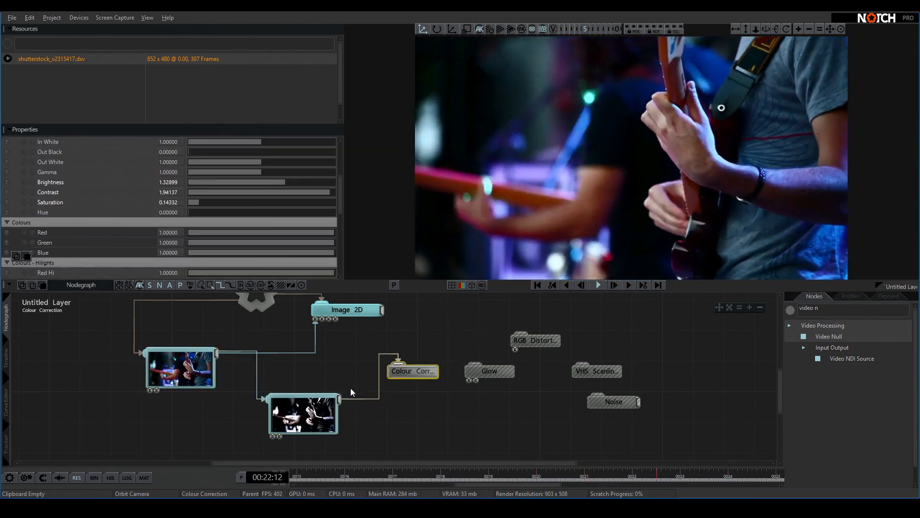
pyautogui.scroll(2, 322, 381)
pyautogui.scroll(-2, 323, 384)
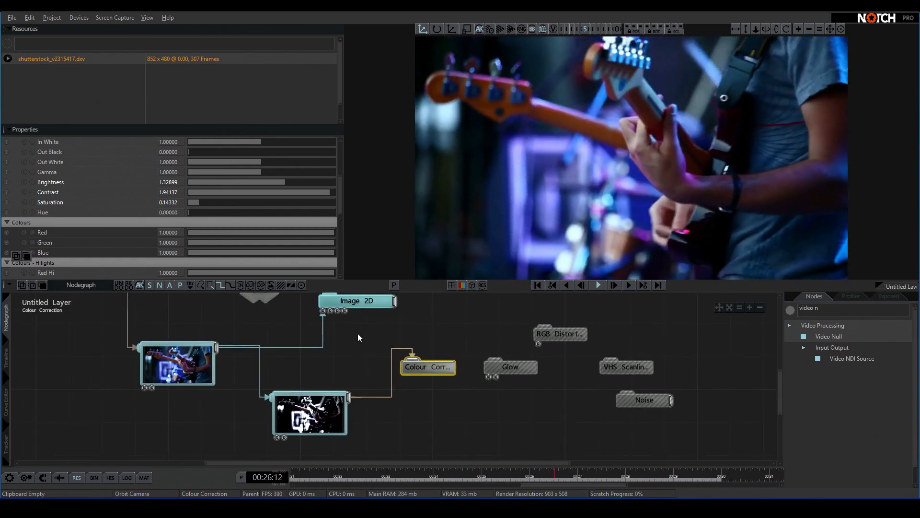
# Step: Disconnect Colour Correction from the Video Null and connect it to the Video Source's output instead
pyautogui.moveTo(328, 329); pyautogui.dragTo(322, 350, button='middle')
pyautogui.click(153, 380)
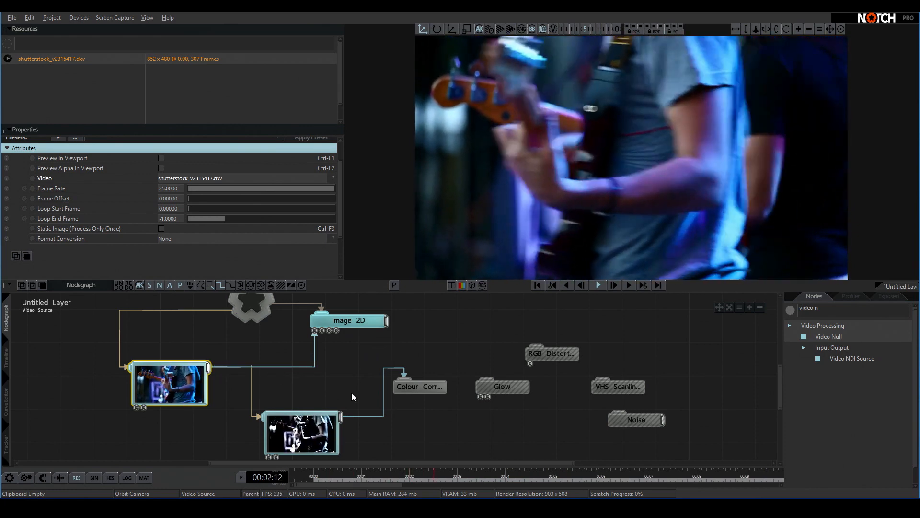
pyautogui.press('Delete')
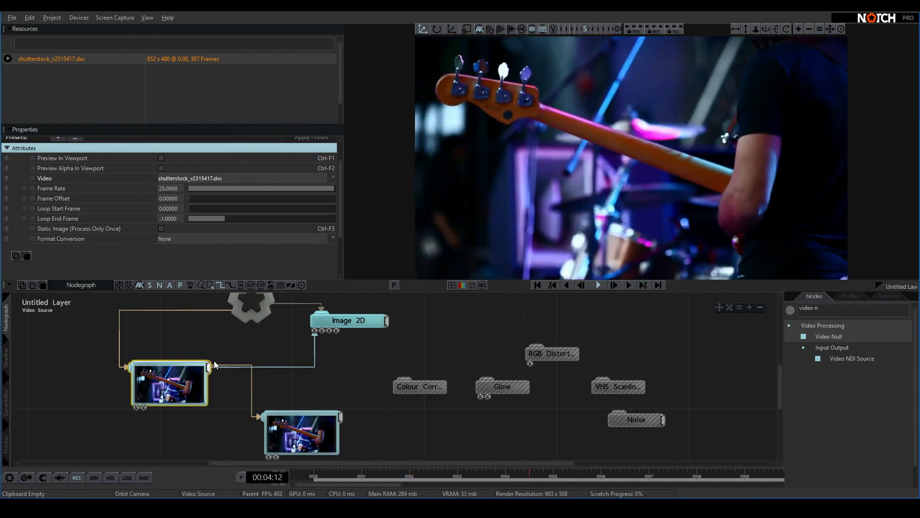
pyautogui.moveTo(209, 368); pyautogui.dragTo(409, 387)
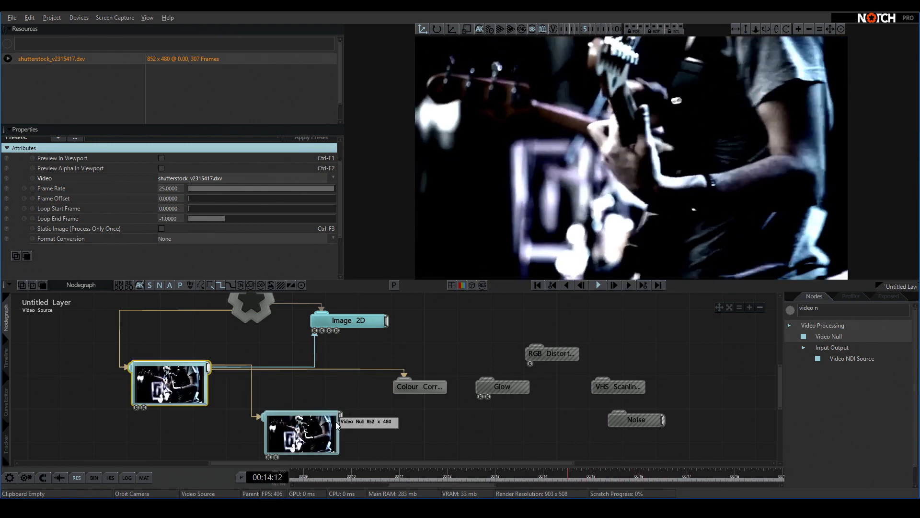
# Step: Connect Glow to the Video Null's output and feed Image 2D's video input from the Video Null instead of the Video Source
pyautogui.moveTo(340, 416); pyautogui.dragTo(490, 419)
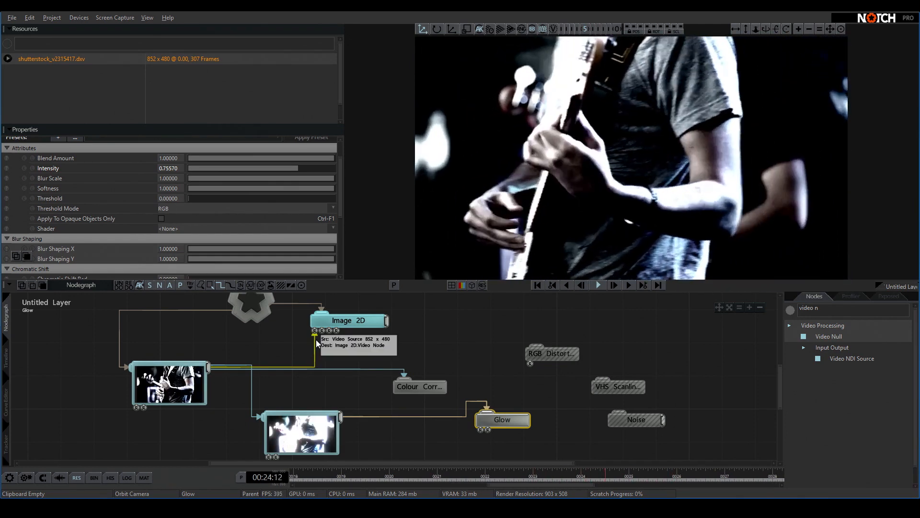
pyautogui.click(315, 339)
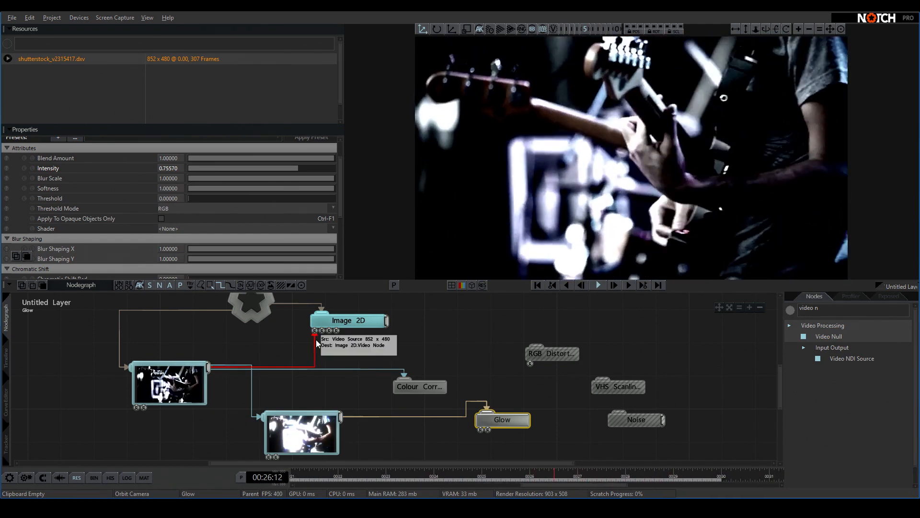
pyautogui.press('Delete')
pyautogui.moveTo(338, 418); pyautogui.dragTo(314, 329)
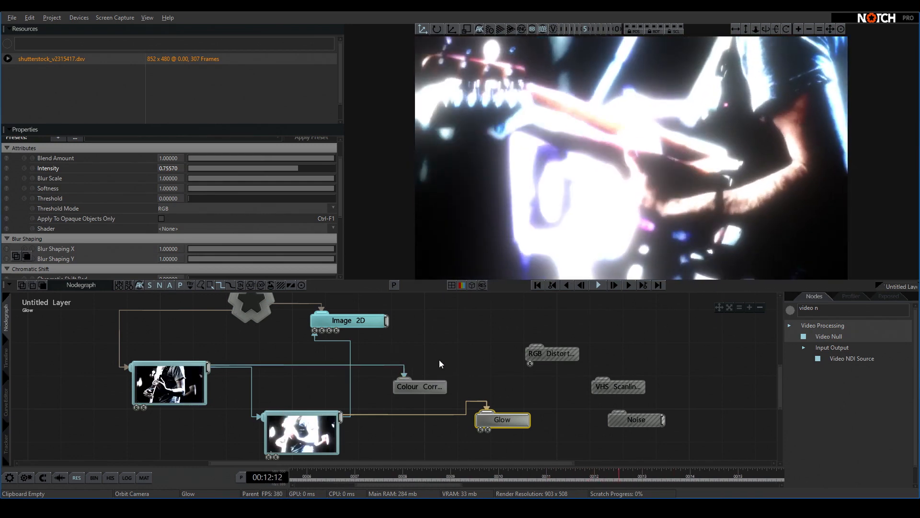
# Step: Rearrange the graph: move the three unused effect nodes and Image 2D farther out, and Glow and Colour Correction closer to their video nodes
pyautogui.moveTo(557, 329); pyautogui.dragTo(665, 430)
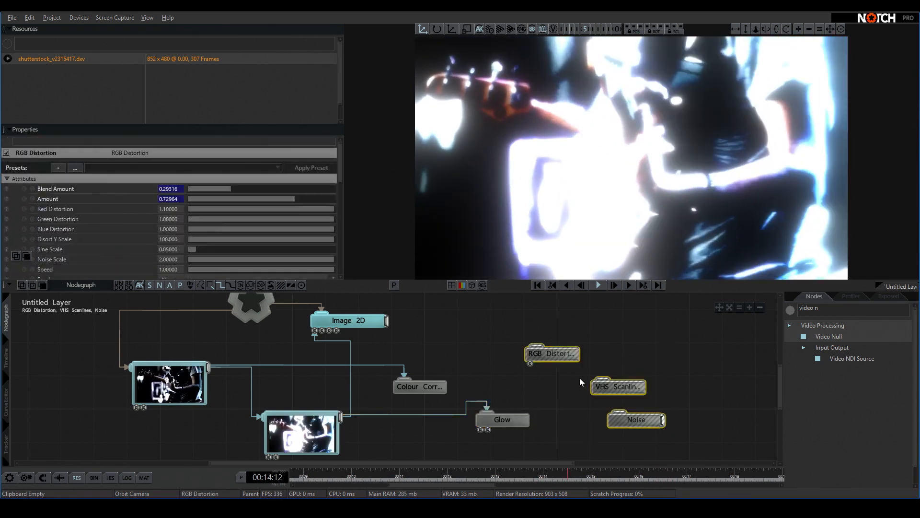
pyautogui.moveTo(552, 350); pyautogui.dragTo(669, 333)
pyautogui.click(705, 367)
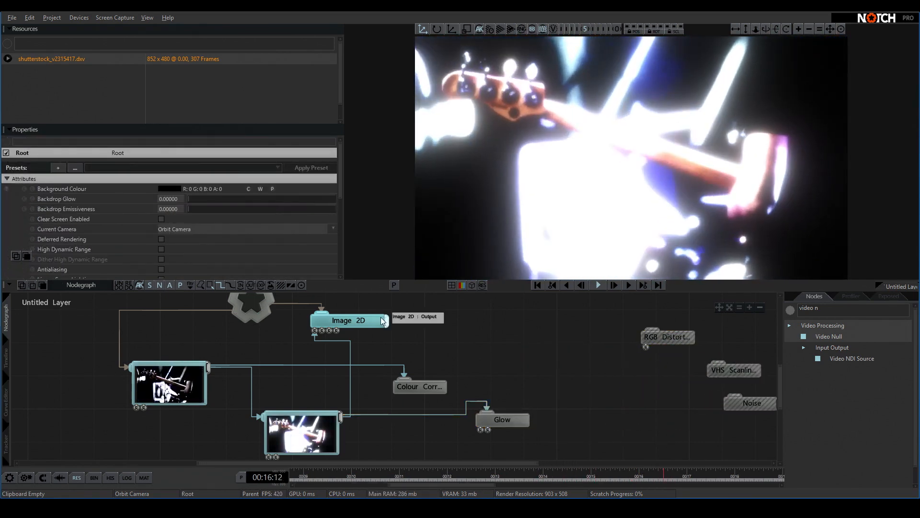
pyautogui.moveTo(360, 322); pyautogui.dragTo(574, 326)
pyautogui.moveTo(507, 424); pyautogui.dragTo(402, 450)
pyautogui.moveTo(419, 386); pyautogui.dragTo(320, 370)
# Step: Add a second Video Null node and place it below the first one
pyautogui.moveTo(408, 350); pyautogui.dragTo(415, 326, button='middle')
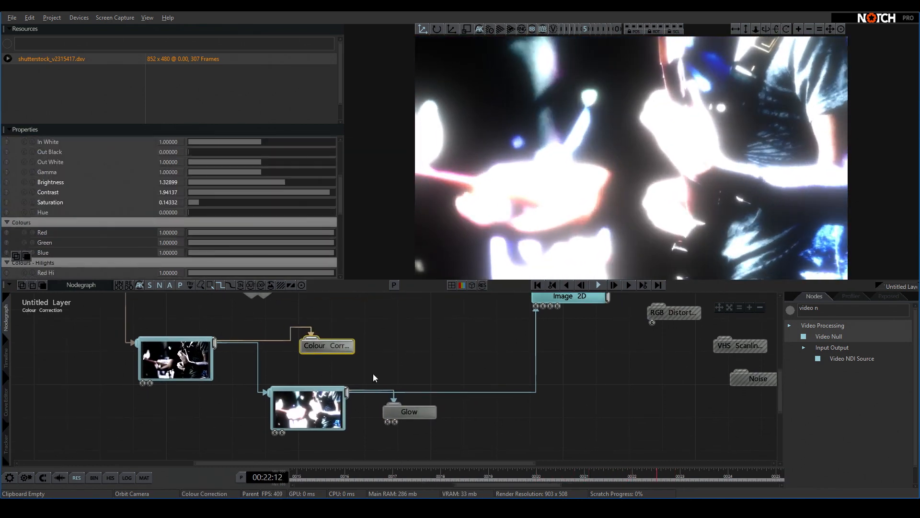
pyautogui.click(304, 415)
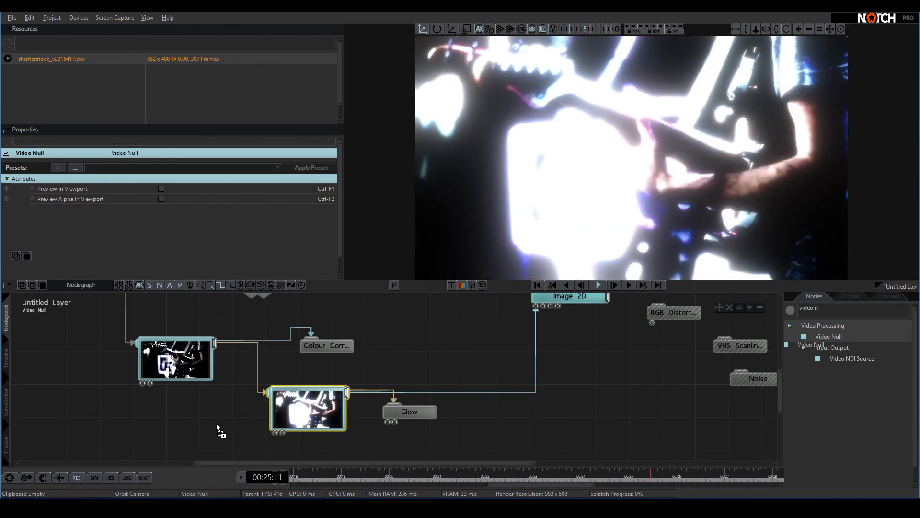
pyautogui.moveTo(216, 424); pyautogui.dragTo(218, 424)
pyautogui.moveTo(229, 402); pyautogui.dragTo(253, 347, button='middle')
pyautogui.moveTo(270, 369); pyautogui.dragTo(267, 402)
pyautogui.scroll(-1, 258, 373)
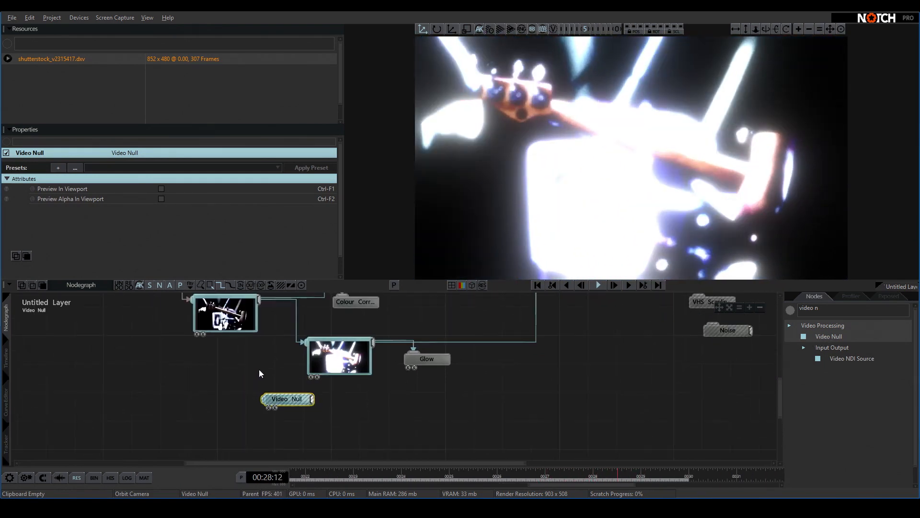
# Step: Connect the Video Source's output to the second Video Null and expand its preview
pyautogui.moveTo(246, 320); pyautogui.dragTo(278, 424)
pyautogui.moveTo(336, 427)
pyautogui.mouseDown(button='middle')
pyautogui.moveTo(320, 407)
pyautogui.moveTo(341, 419)
pyautogui.mouseUp(button='middle')
pyautogui.scroll(4, 349, 407)
pyautogui.scroll(-2, 346, 408)
pyautogui.scroll(-1, 341, 407)
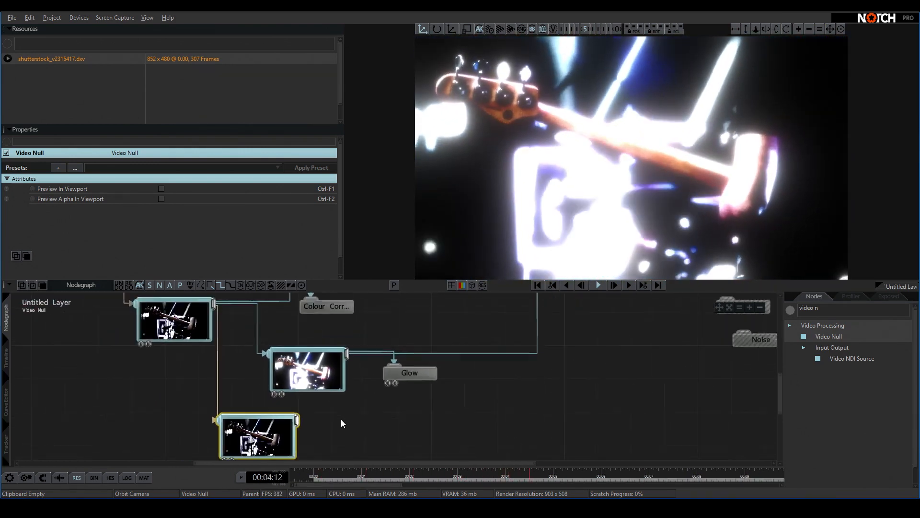
# Step: Examine the node chain by selecting Colour Correction, the first Video Null and Glow in turn
pyautogui.scroll(-2, 341, 393)
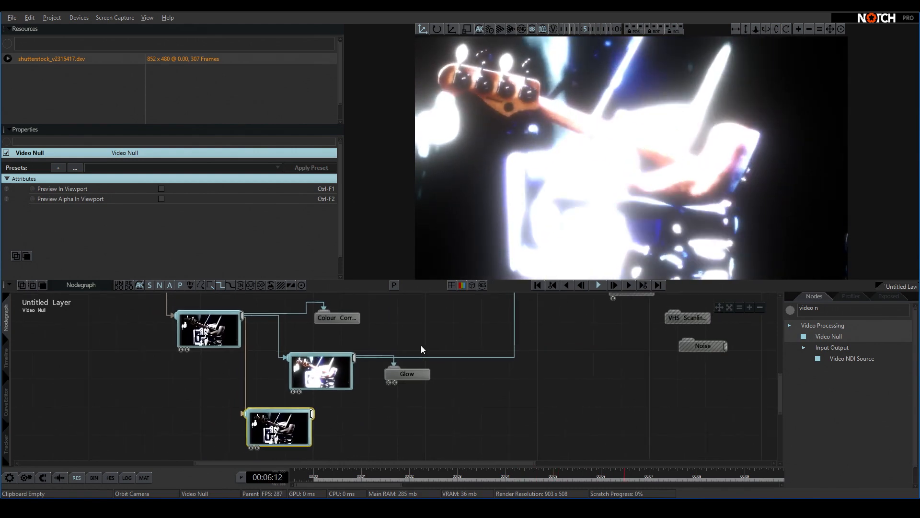
pyautogui.scroll(-2, 411, 351)
pyautogui.moveTo(416, 345); pyautogui.dragTo(403, 369, button='middle')
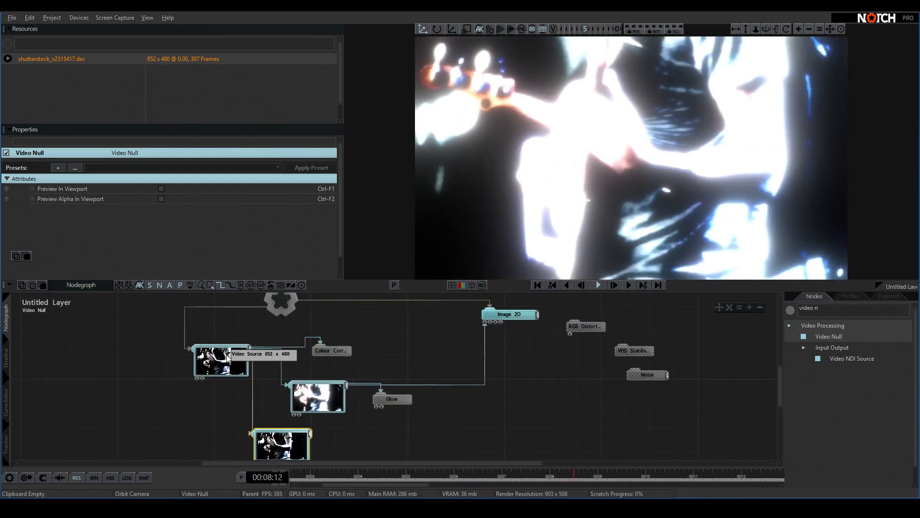
pyautogui.moveTo(226, 355); pyautogui.dragTo(230, 333, button='middle')
pyautogui.click(317, 329)
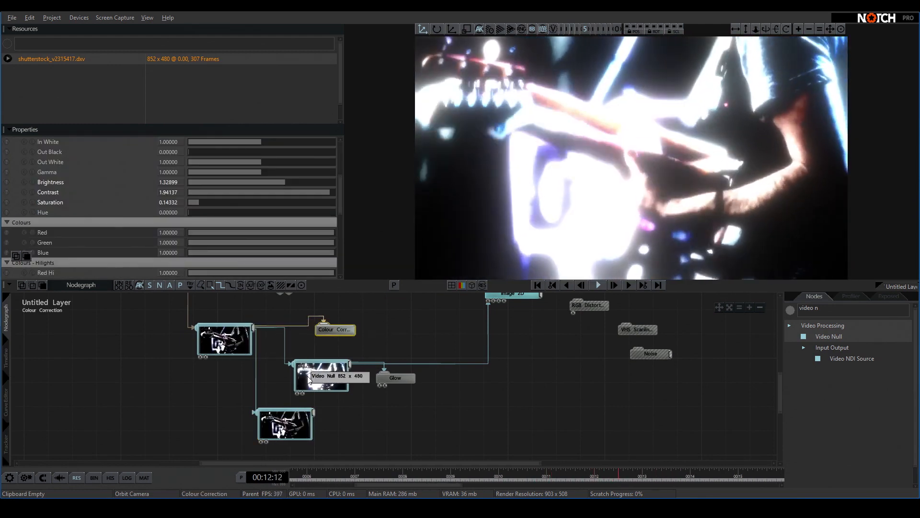
pyautogui.click(309, 380)
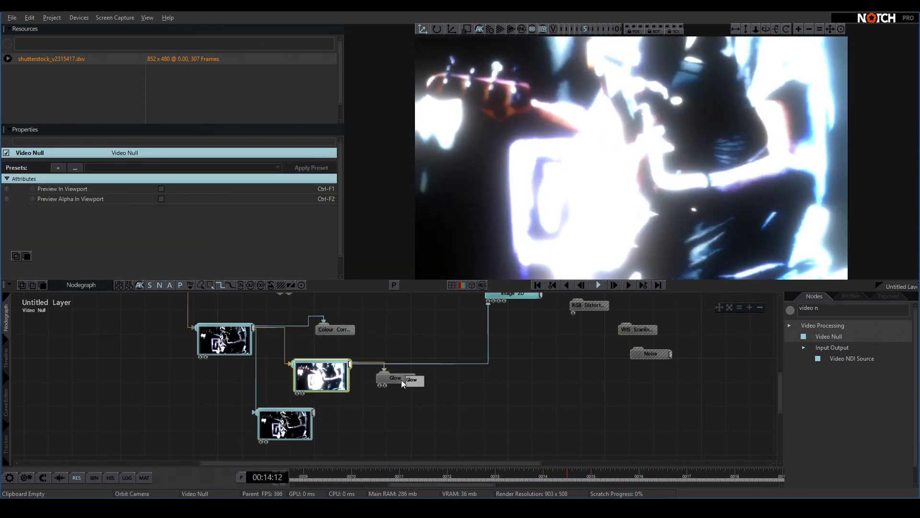
pyautogui.click(401, 378)
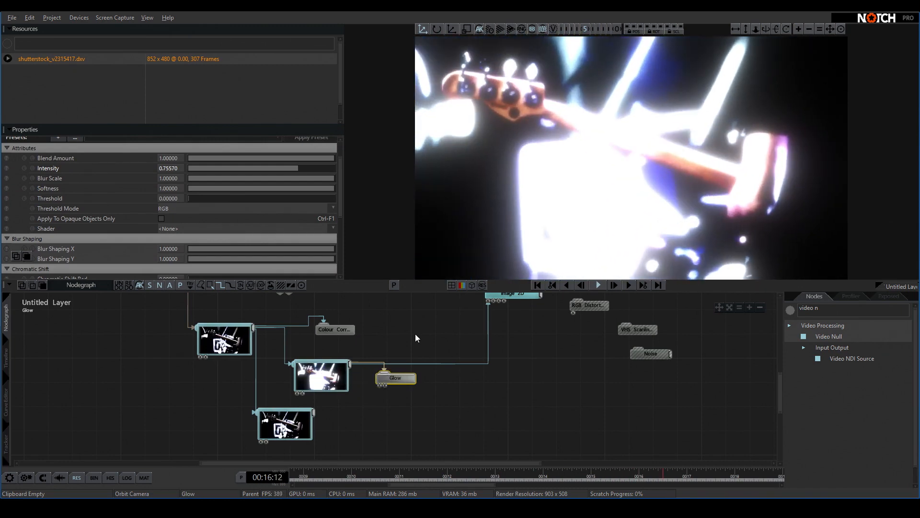
pyautogui.moveTo(431, 365); pyautogui.dragTo(402, 345, button='middle')
# Step: Find the Post-FX Edge Detect node with "edge", attach it to the second Video Null's output, and select both nodes
pyautogui.click(253, 433)
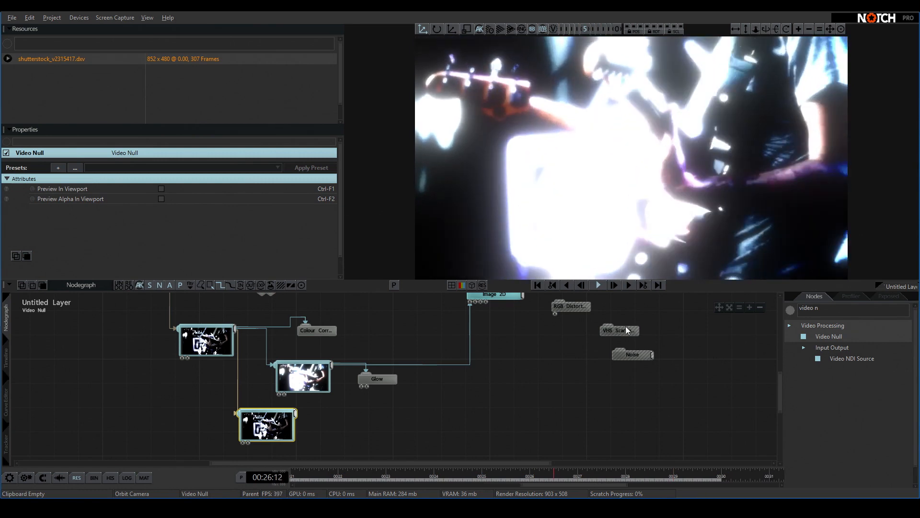
pyautogui.click(790, 310)
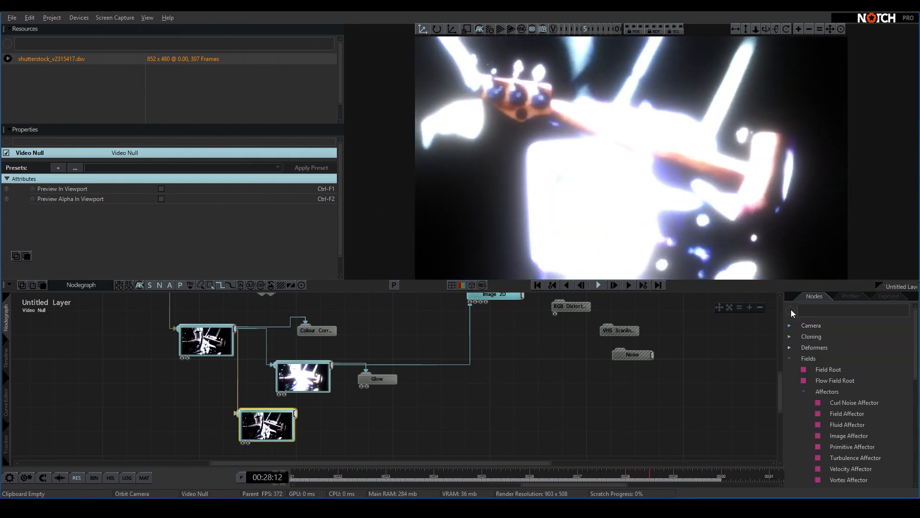
pyautogui.write('edge')
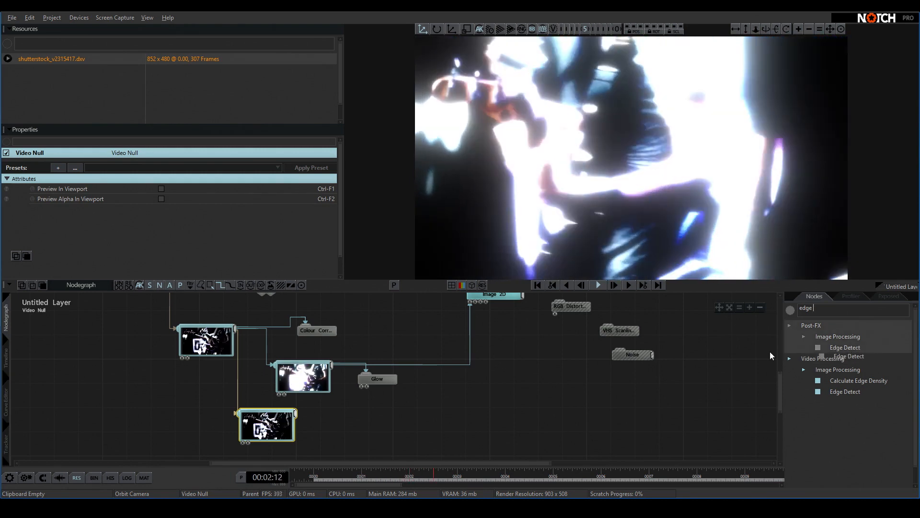
pyautogui.moveTo(364, 406)
pyautogui.mouseDown()
pyautogui.moveTo(309, 413)
pyautogui.moveTo(358, 419)
pyautogui.mouseUp()
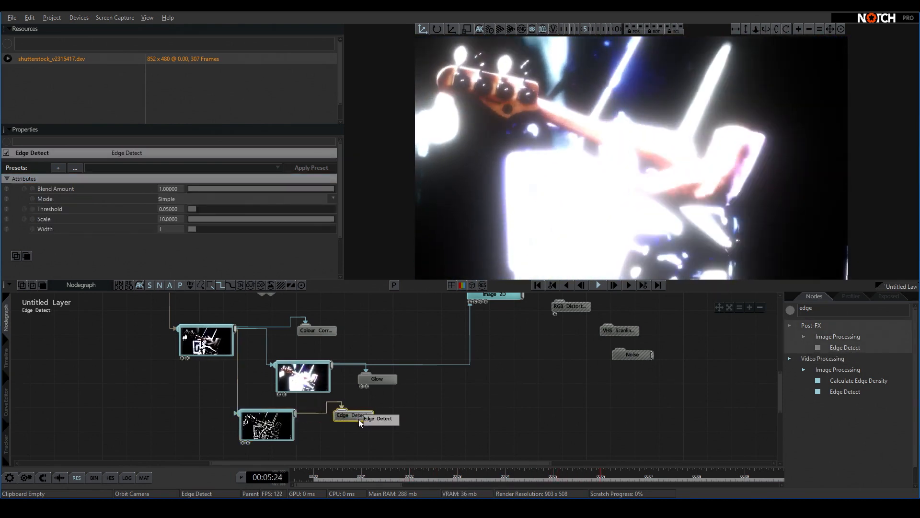
pyautogui.keyDown('shift'); pyautogui.click(292, 431); pyautogui.keyUp('shift')
pyautogui.scroll(6, 328, 417)
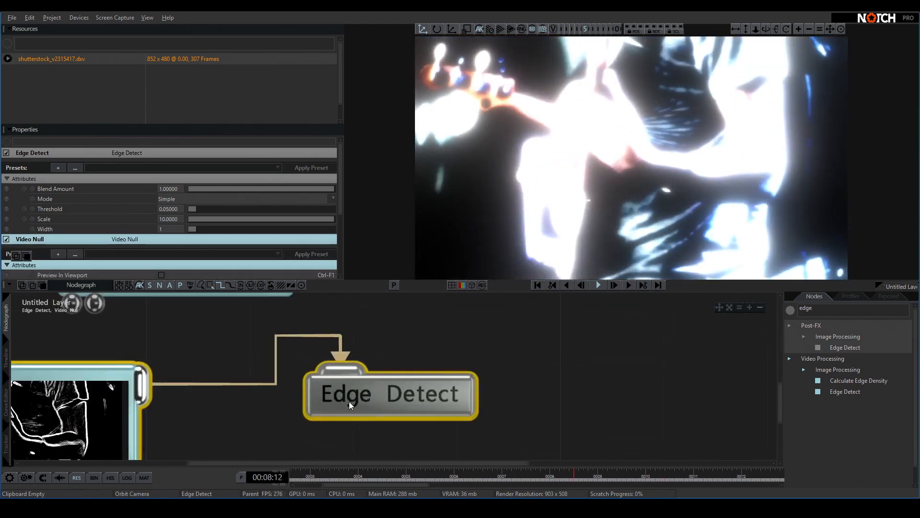
# Step: Examine the node graph's Video Null branches, comparing the Glow and Edge Detect chains and their previews
pyautogui.scroll(-4, 292, 408)
pyautogui.scroll(2, 288, 400)
pyautogui.moveTo(322, 381); pyautogui.dragTo(300, 407, button='middle')
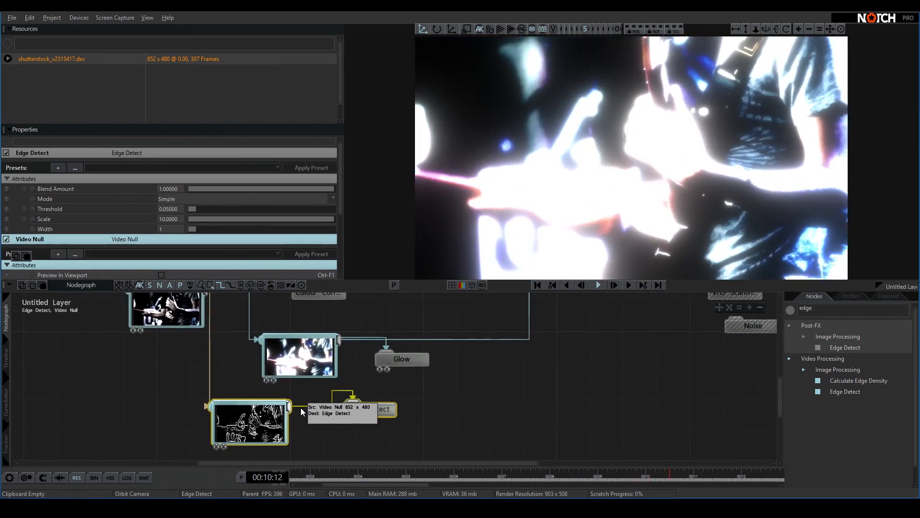
pyautogui.scroll(-1, 326, 399)
pyautogui.moveTo(354, 388); pyautogui.dragTo(341, 407, button='middle')
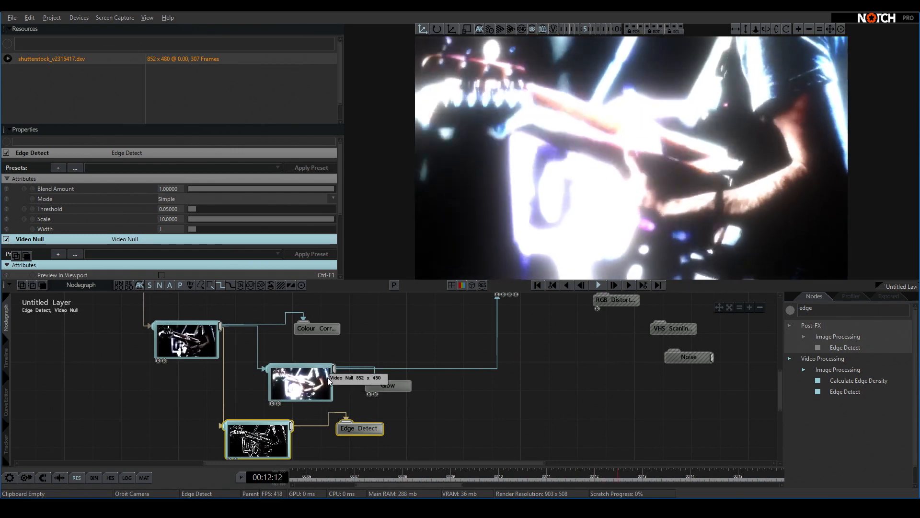
pyautogui.moveTo(381, 361)
pyautogui.mouseDown(button='middle')
pyautogui.moveTo(382, 376)
pyautogui.moveTo(384, 355)
pyautogui.mouseUp(button='middle')
pyautogui.scroll(-1, 441, 341)
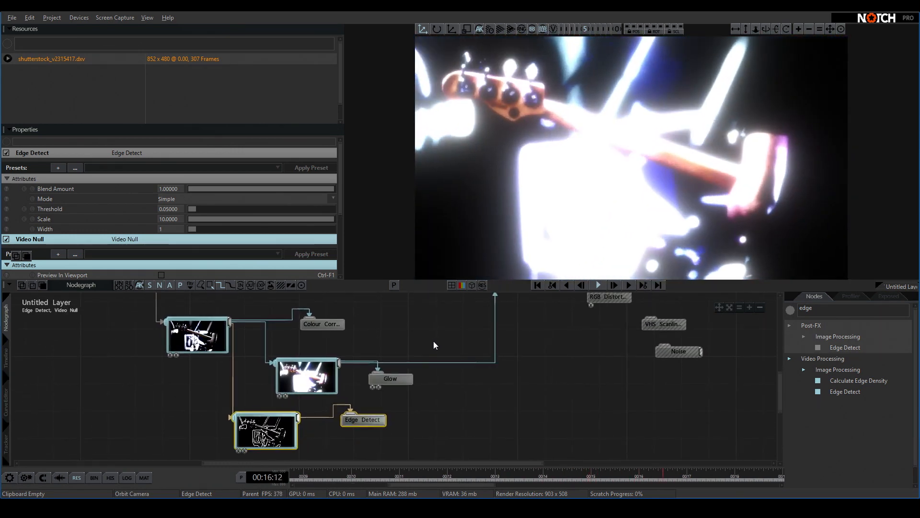
pyautogui.moveTo(433, 340); pyautogui.dragTo(419, 358, button='middle')
pyautogui.scroll(-2, 393, 379)
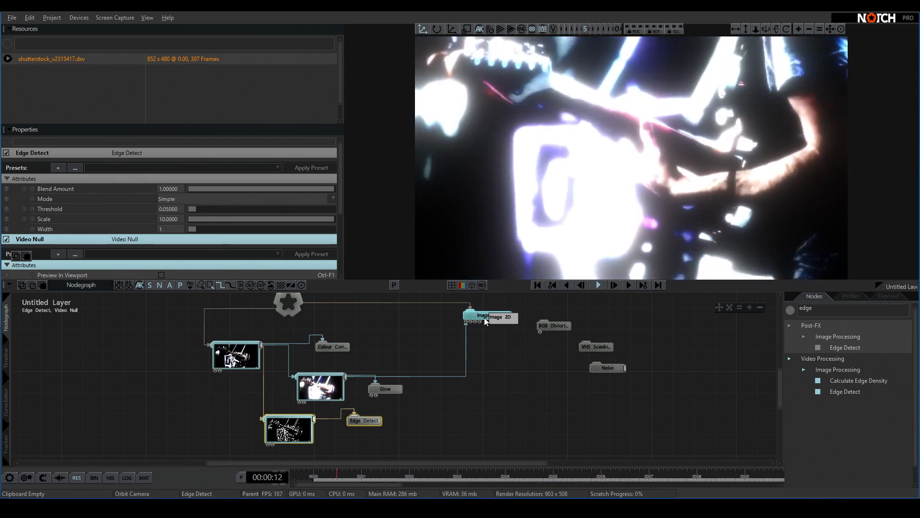
# Step: Find the Image 2D node with "image 2d" and add a second one below the existing Image 2D
pyautogui.click(793, 309)
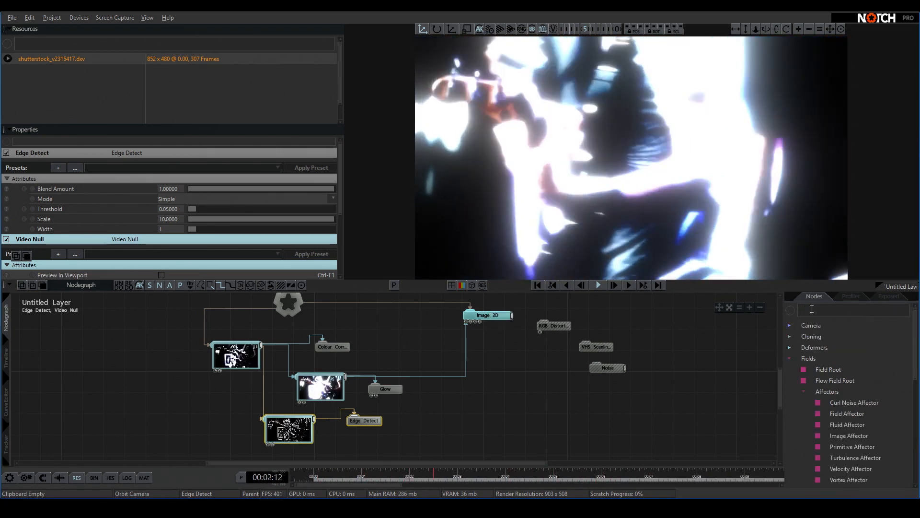
pyautogui.click(811, 309)
pyautogui.write('image 2d')
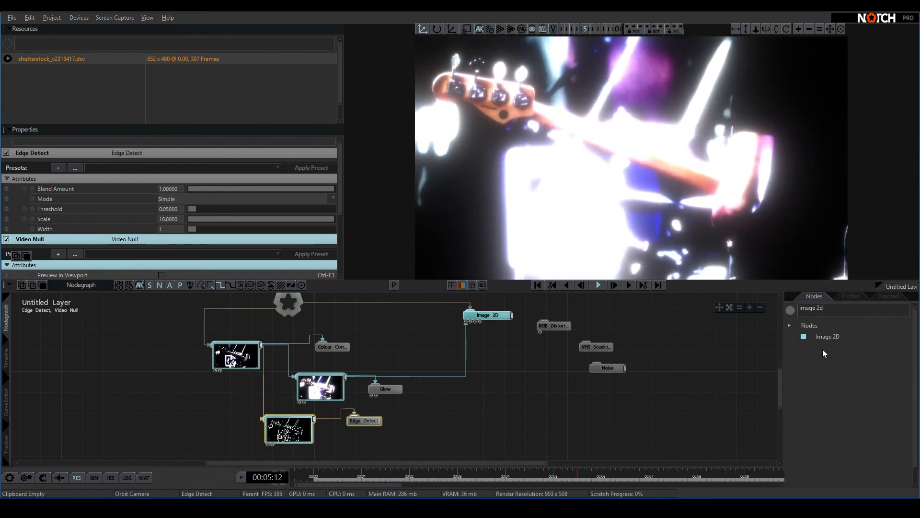
pyautogui.moveTo(827, 336); pyautogui.dragTo(702, 341)
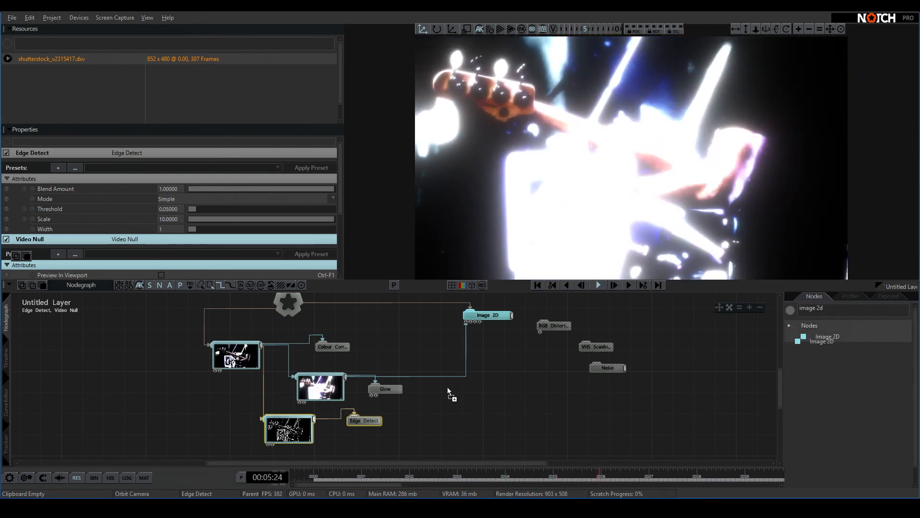
pyautogui.moveTo(468, 392); pyautogui.dragTo(468, 390)
# Step: Connect the root and the Edge Detect branch's Video Null output to the new Image 2D, and shift the original Image 2D aside
pyautogui.moveTo(298, 308); pyautogui.dragTo(481, 388)
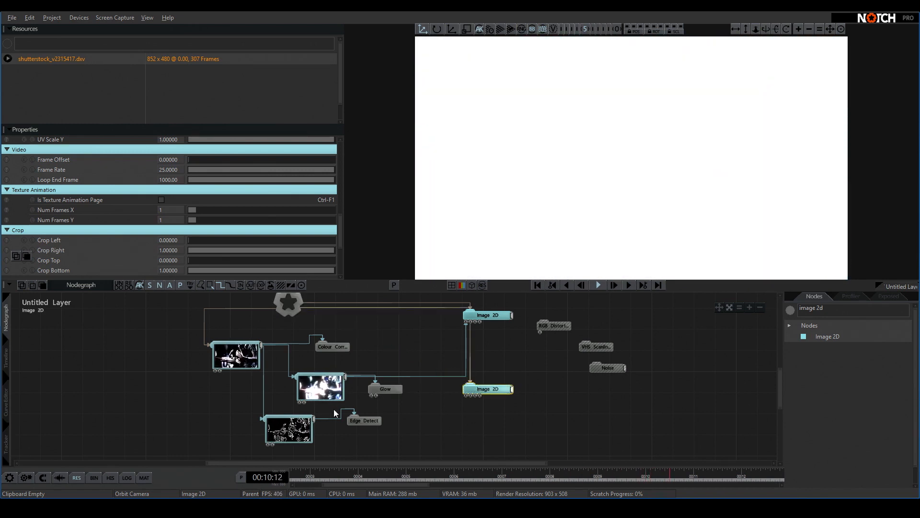
pyautogui.moveTo(312, 421); pyautogui.dragTo(506, 387)
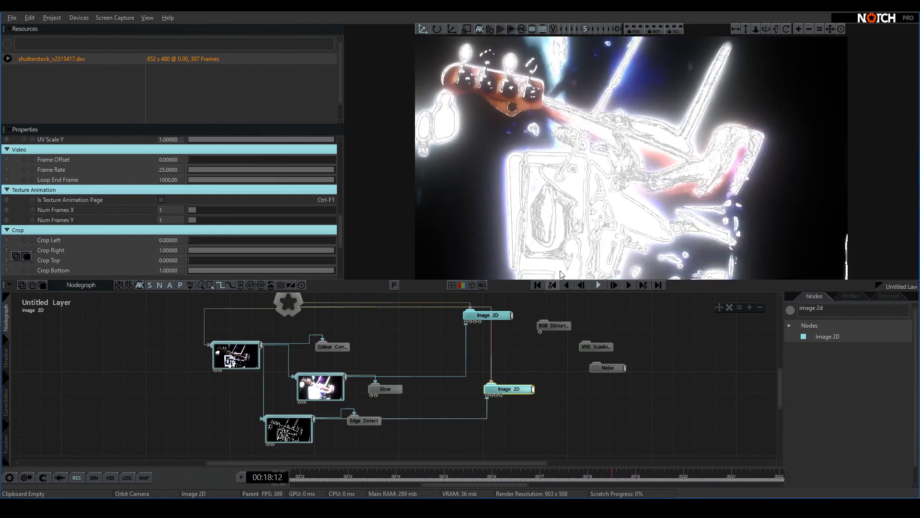
pyautogui.moveTo(493, 316); pyautogui.dragTo(457, 318)
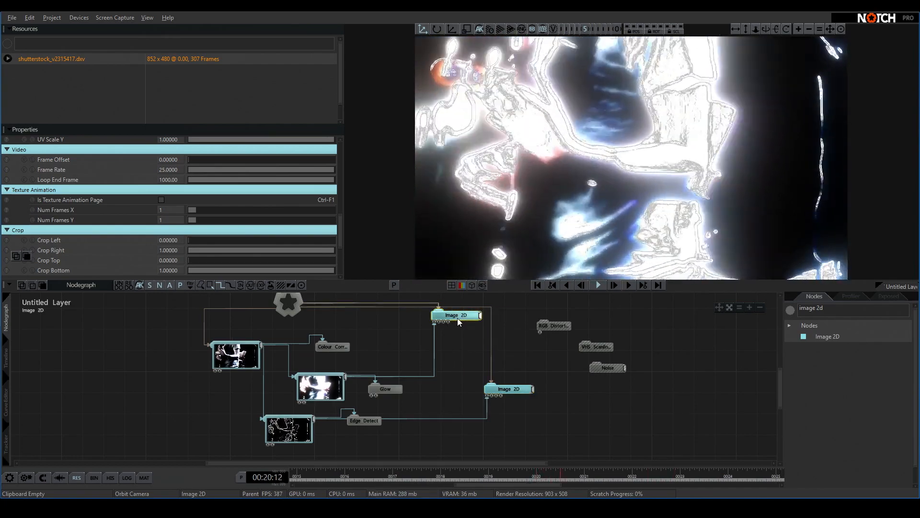
# Step: Set the colour of the edge-detected Image 2D to blue with R 63, G 97, B 255
pyautogui.click(293, 430)
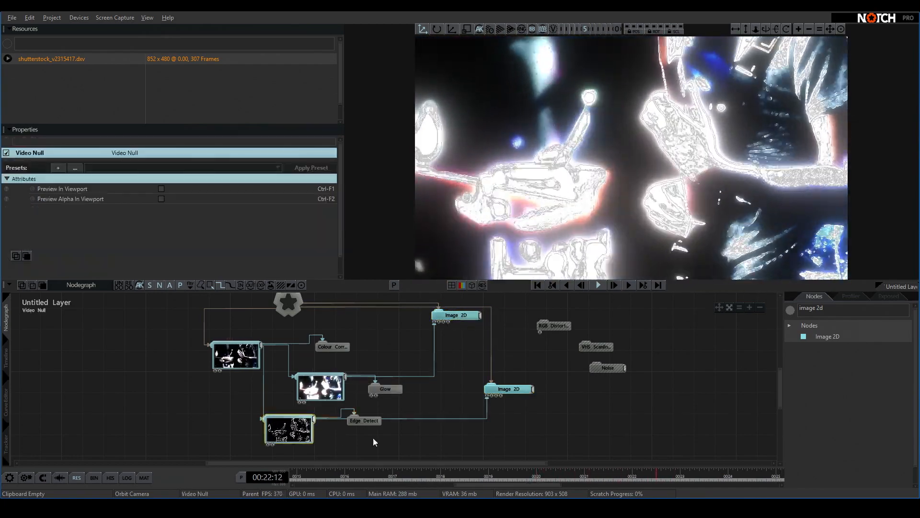
pyautogui.click(331, 384)
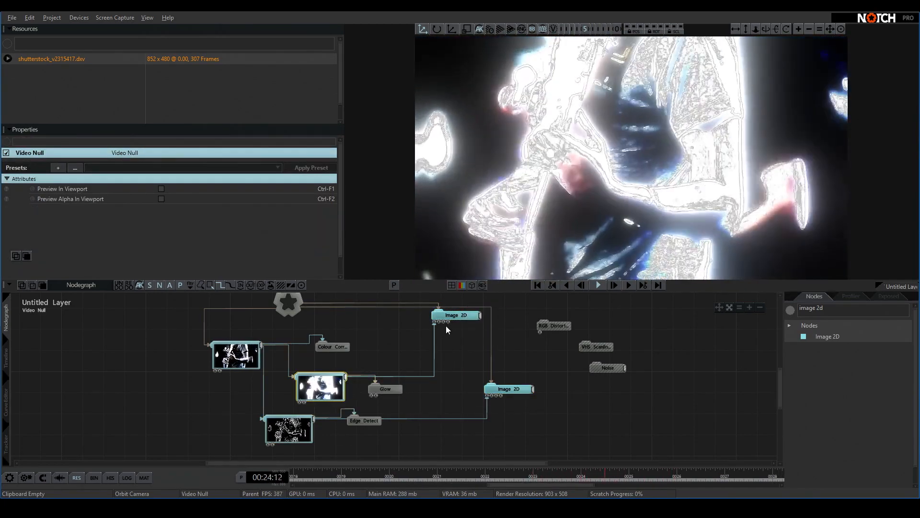
pyautogui.click(497, 390)
pyautogui.scroll(-2, 260, 232)
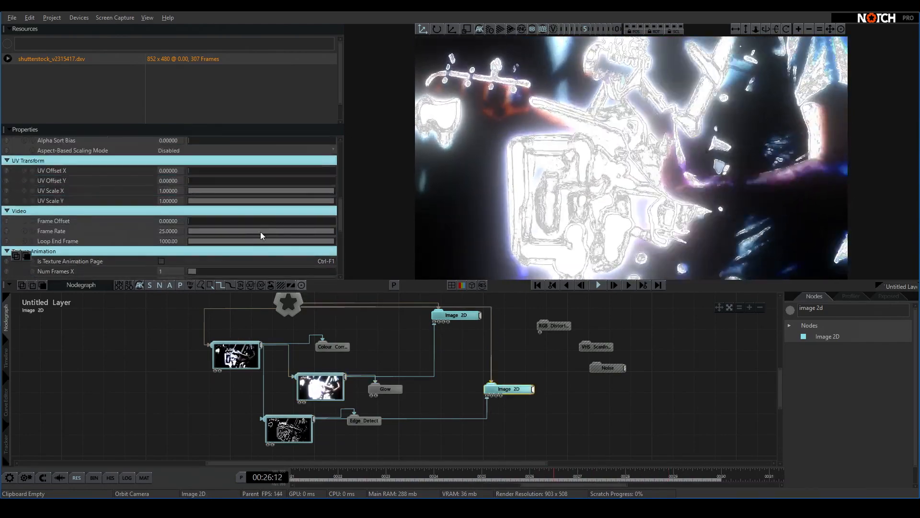
pyautogui.scroll(4, 260, 231)
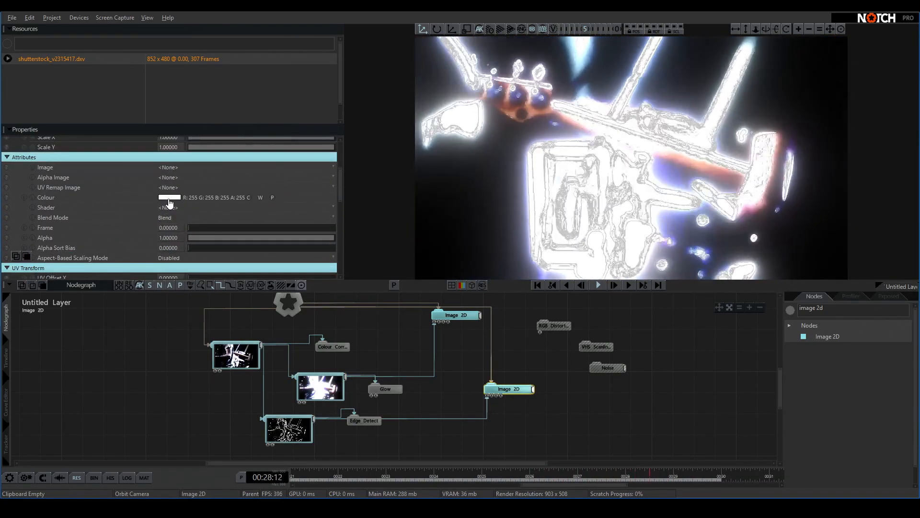
pyautogui.click(169, 197)
pyautogui.click(94, 246)
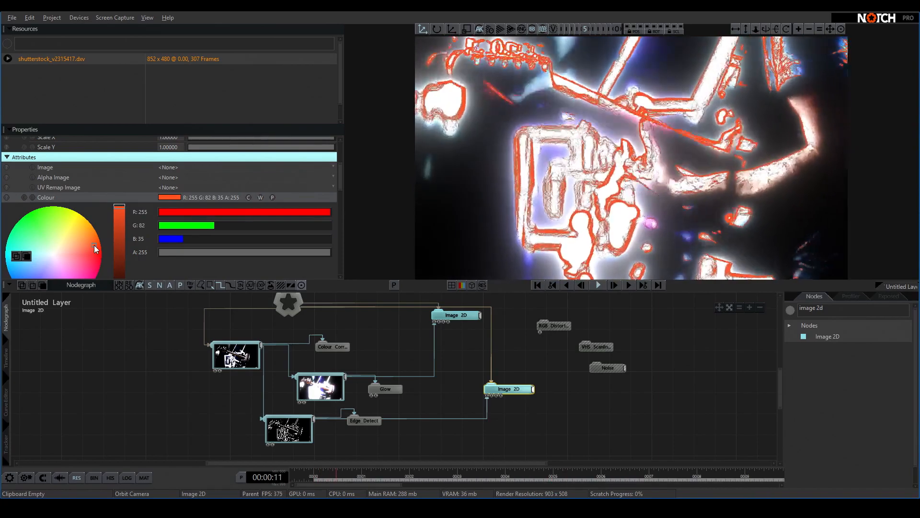
pyautogui.moveTo(92, 245); pyautogui.dragTo(36, 274)
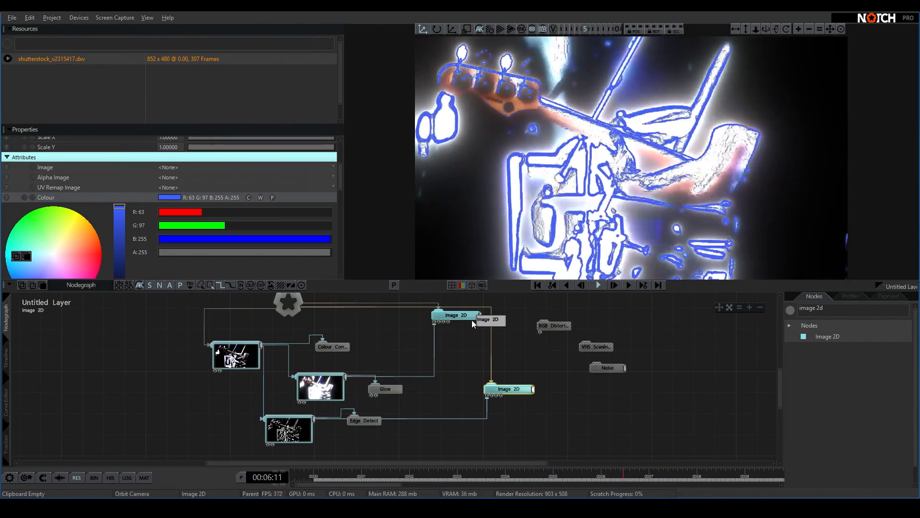
# Step: Move the two Image 2D nodes closer together, keeping the blue one below the other
pyautogui.moveTo(472, 320); pyautogui.dragTo(471, 341)
pyautogui.moveTo(500, 392); pyautogui.dragTo(511, 371)
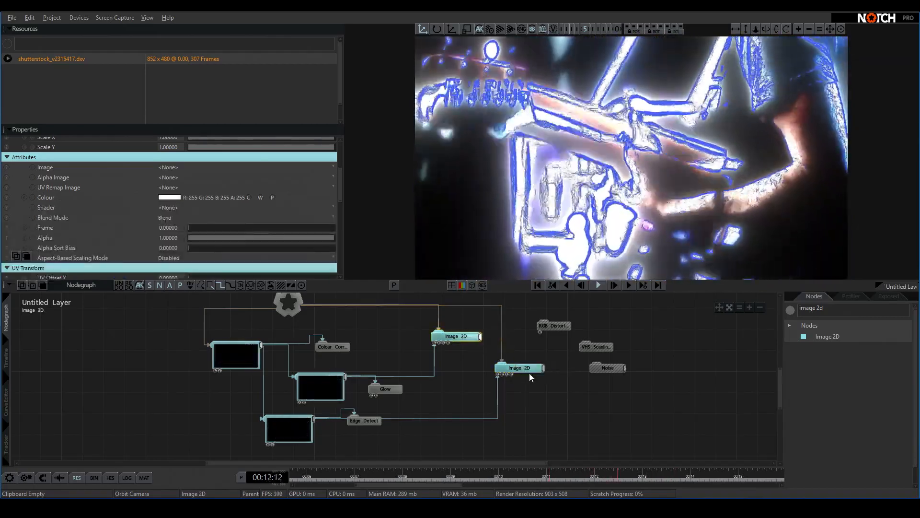
pyautogui.moveTo(523, 372)
pyautogui.mouseDown()
pyautogui.moveTo(499, 373)
pyautogui.moveTo(513, 368)
pyautogui.mouseUp()
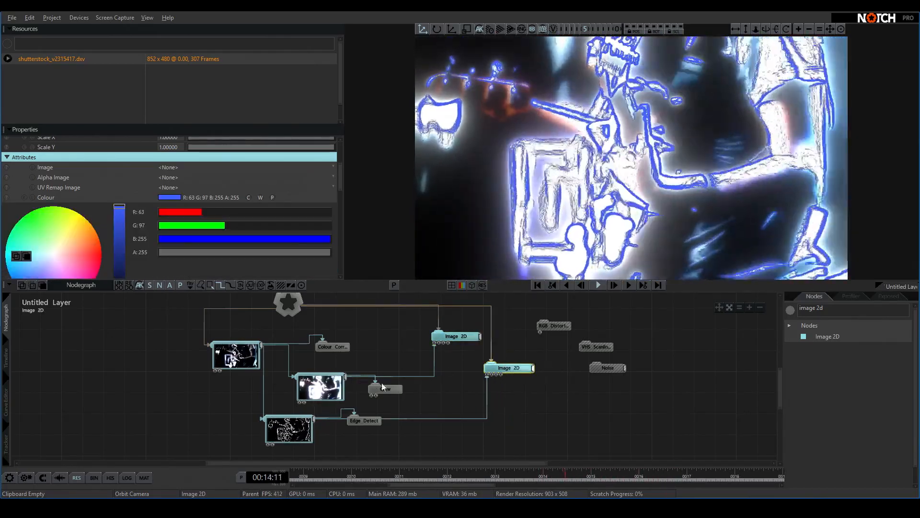
# Step: Inspect the Edge Detect branch's Video Null, the Glow branch's Video Null and the blue Image 2D in turn
pyautogui.click(306, 433)
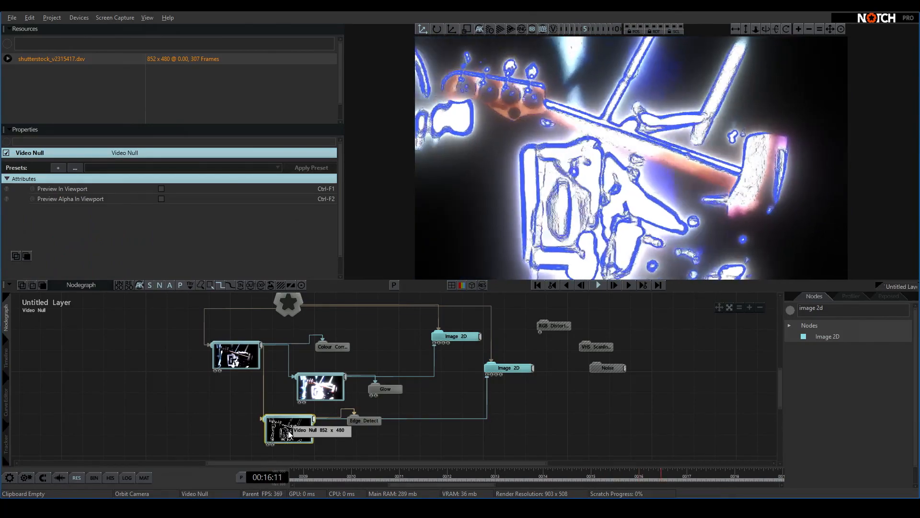
pyautogui.click(320, 386)
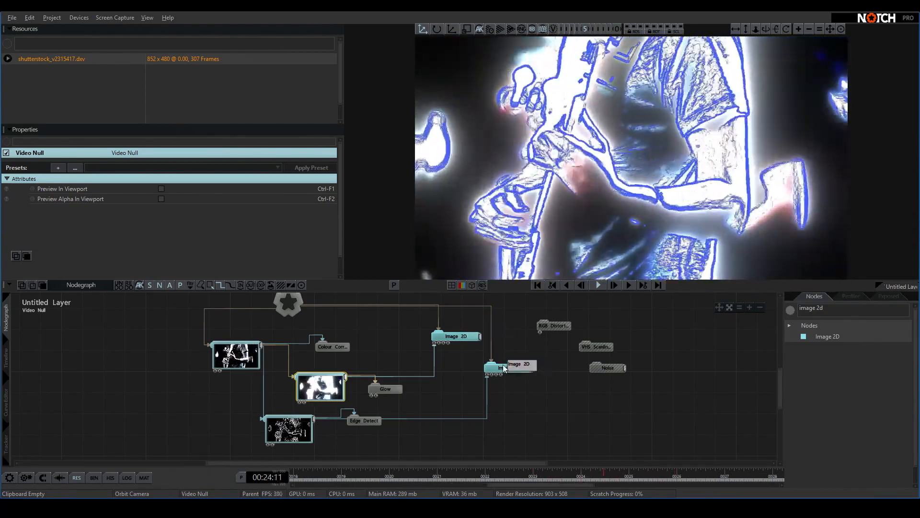
pyautogui.click(504, 369)
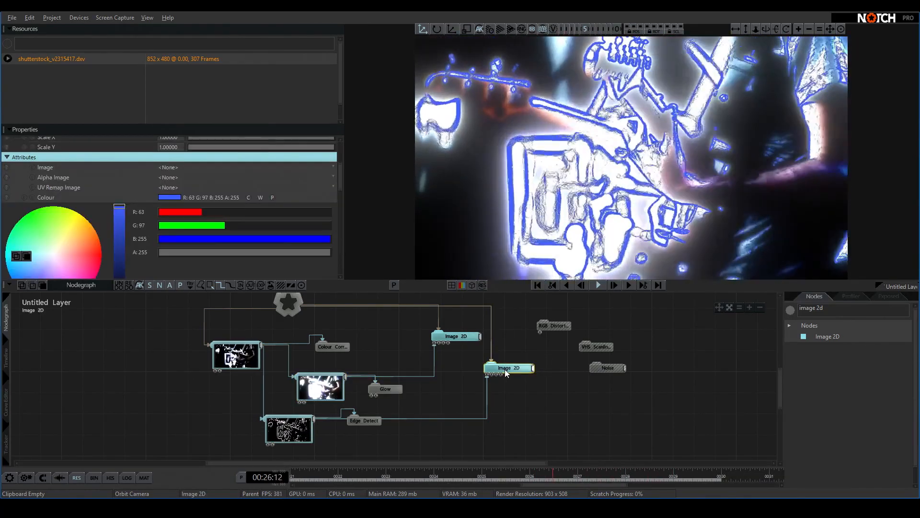
# Step: Move the blue Image 2D above the other Image 2D to change the render order
pyautogui.moveTo(505, 369); pyautogui.dragTo(505, 311)
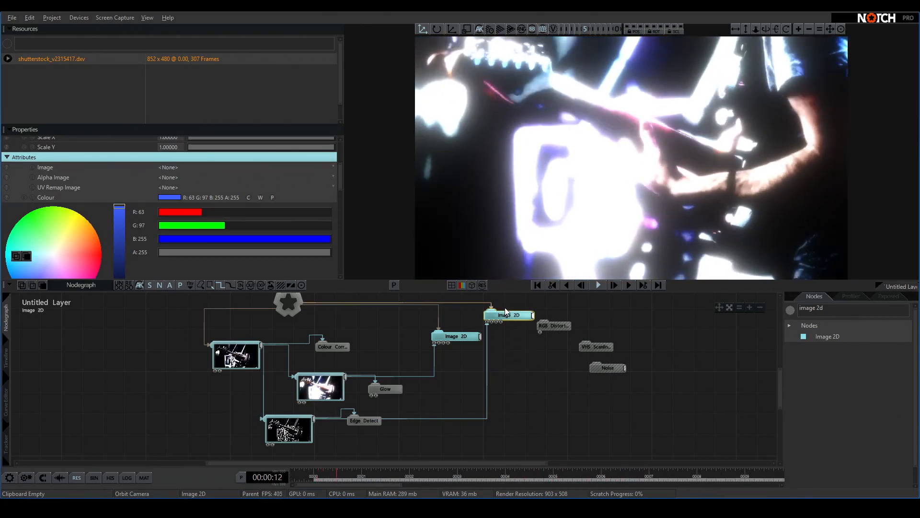
pyautogui.click(463, 337)
pyautogui.click(506, 316)
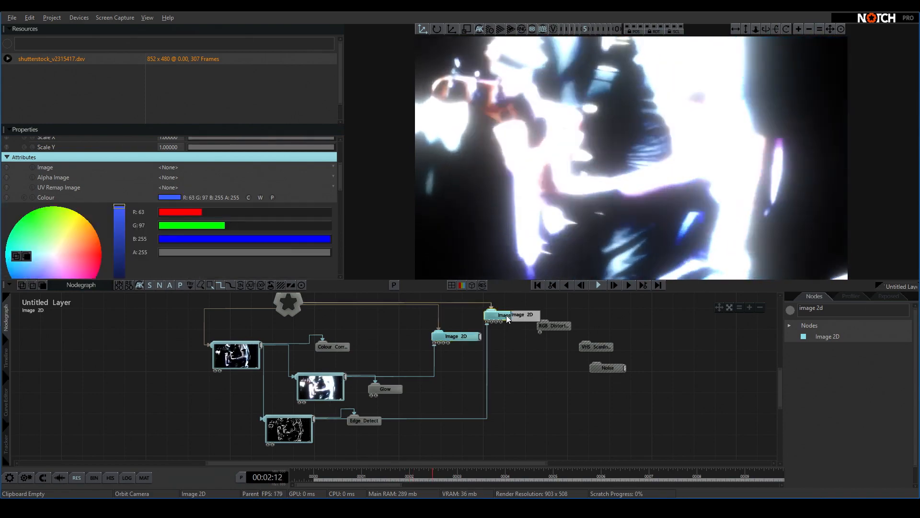
# Step: Place the blue Image 2D just below the other Image 2D in the node graph
pyautogui.moveTo(506, 319); pyautogui.dragTo(501, 377)
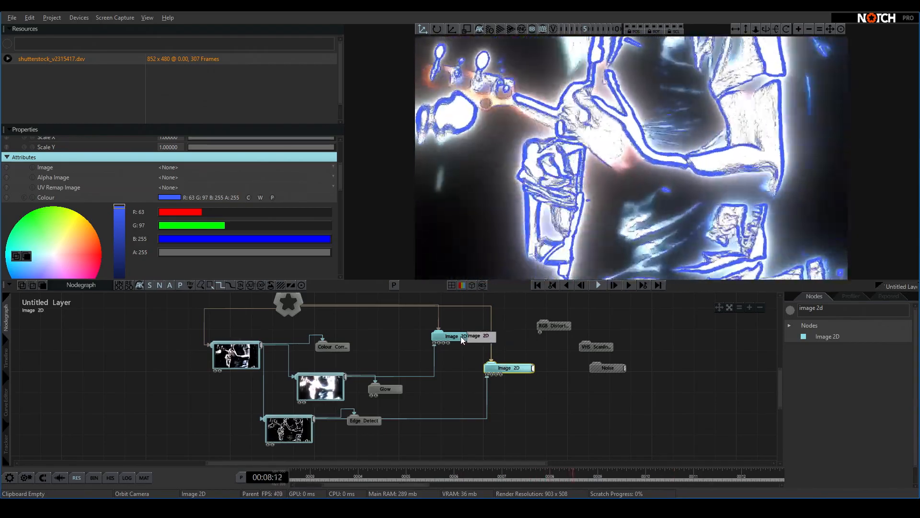
pyautogui.moveTo(461, 336)
pyautogui.mouseDown()
pyautogui.moveTo(465, 346)
pyautogui.moveTo(456, 336)
pyautogui.mouseUp()
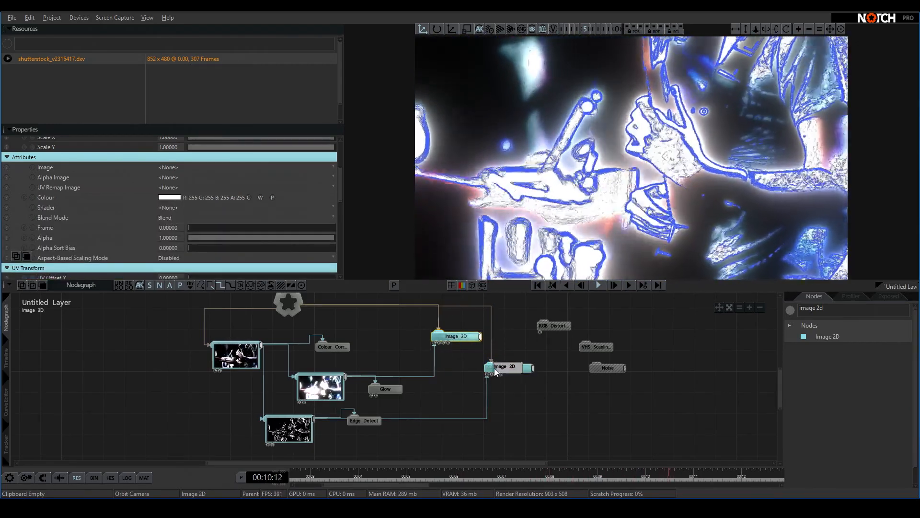
pyautogui.moveTo(499, 368)
pyautogui.mouseDown()
pyautogui.moveTo(491, 366)
pyautogui.moveTo(501, 356)
pyautogui.mouseUp()
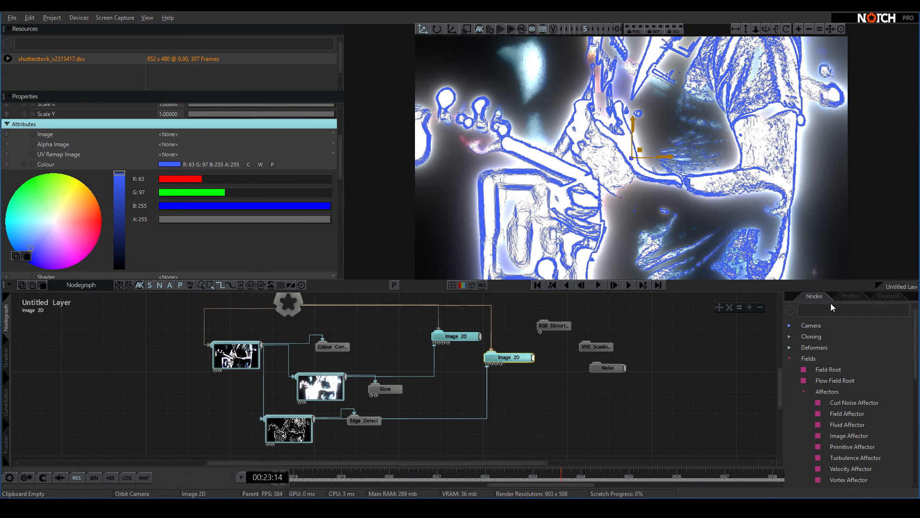
pyautogui.write('video co')
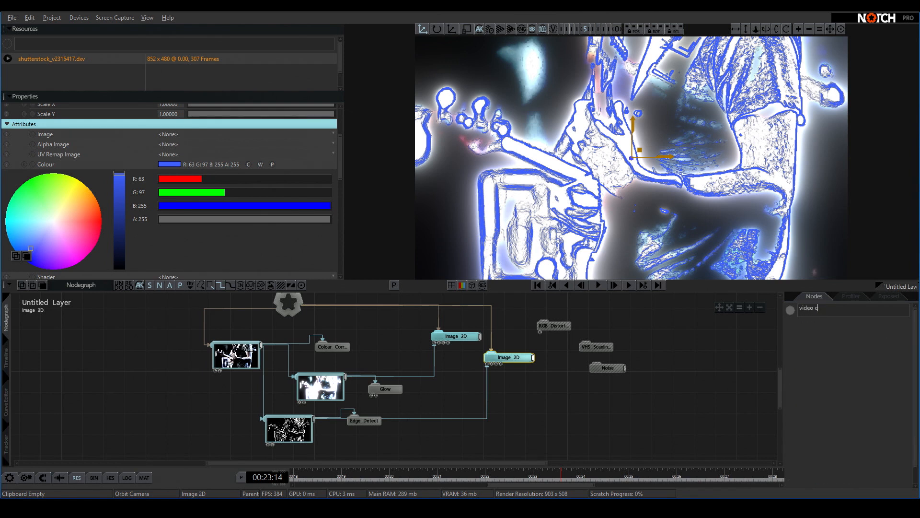
pyautogui.press('BackSpace')
pyautogui.write('c')
pyautogui.press('BackSpace')
pyautogui.press('BackSpace')
pyautogui.press('BackSpace')
pyautogui.press('BackSpace')
pyautogui.press('BackSpace')
pyautogui.press('BackSpace')
pyautogui.press('BackSpace')
# Step: Find Composite Sources with "comp", place it below the Edge Detect branch and connect the Glow branch's Video Null output to it
pyautogui.write('comp')
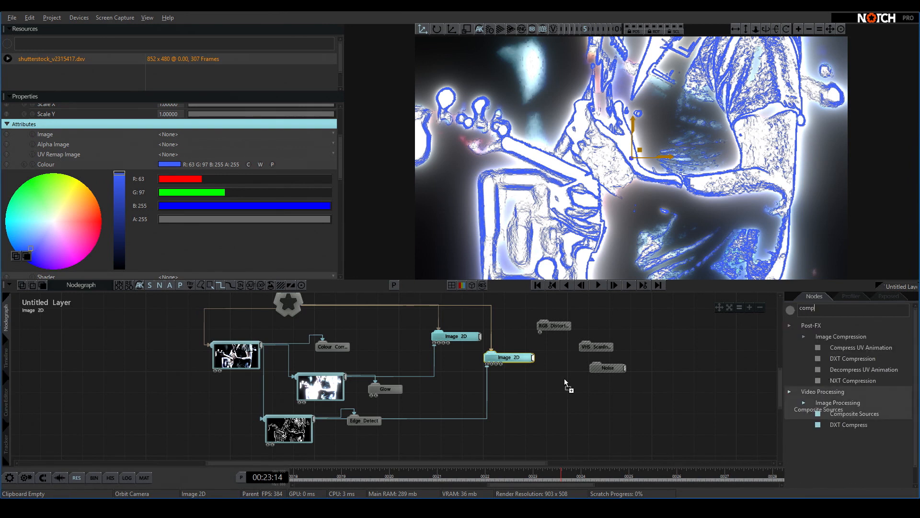
pyautogui.moveTo(493, 410); pyautogui.dragTo(513, 408)
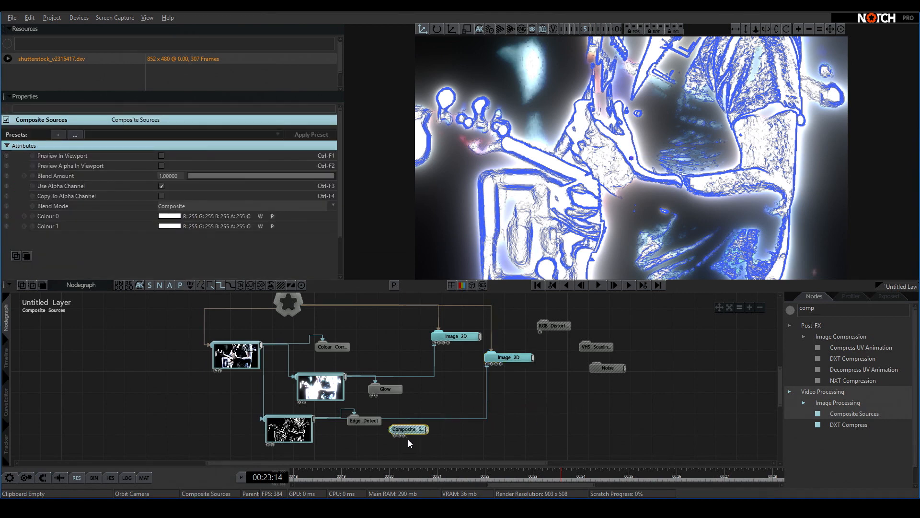
pyautogui.moveTo(346, 377); pyautogui.dragTo(440, 447)
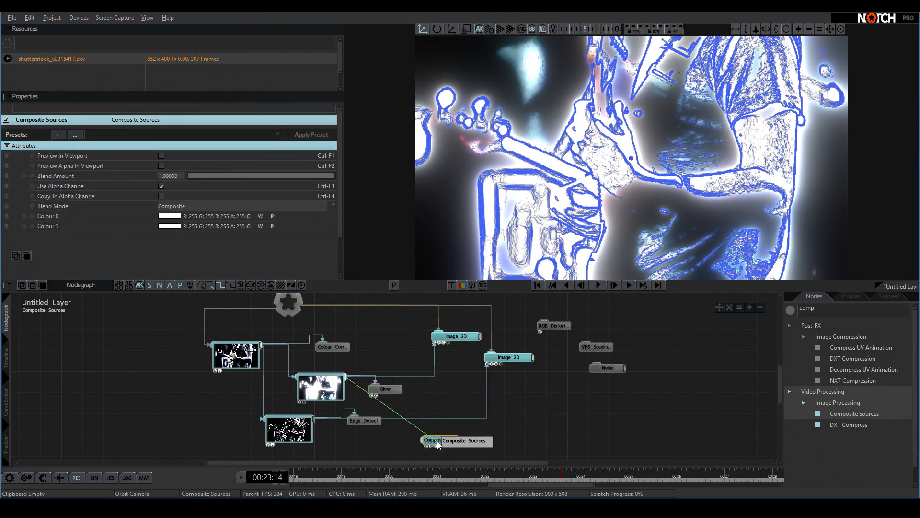
# Step: Expand the Composite Sources preview and feed the Edge Detect branch's Video Null output into its Composite Source input
pyautogui.moveTo(506, 437); pyautogui.dragTo(527, 398, button='middle')
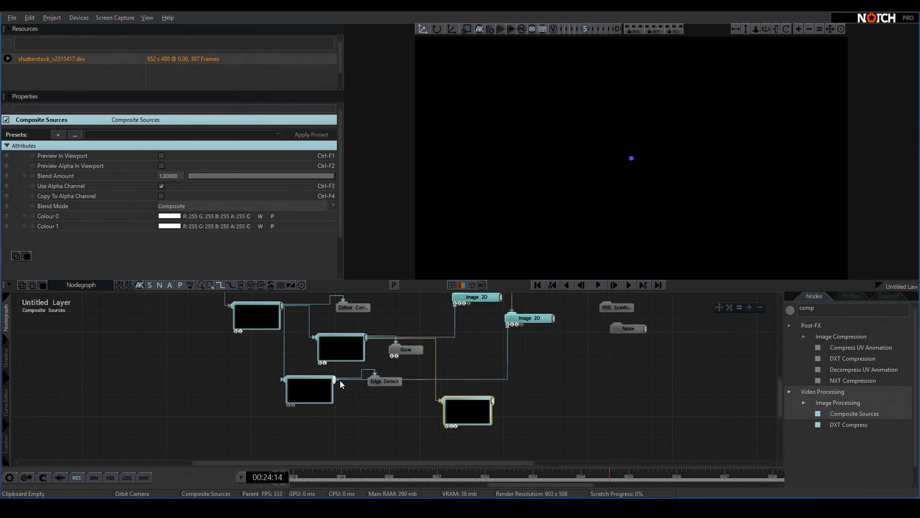
pyautogui.moveTo(337, 381); pyautogui.dragTo(357, 420)
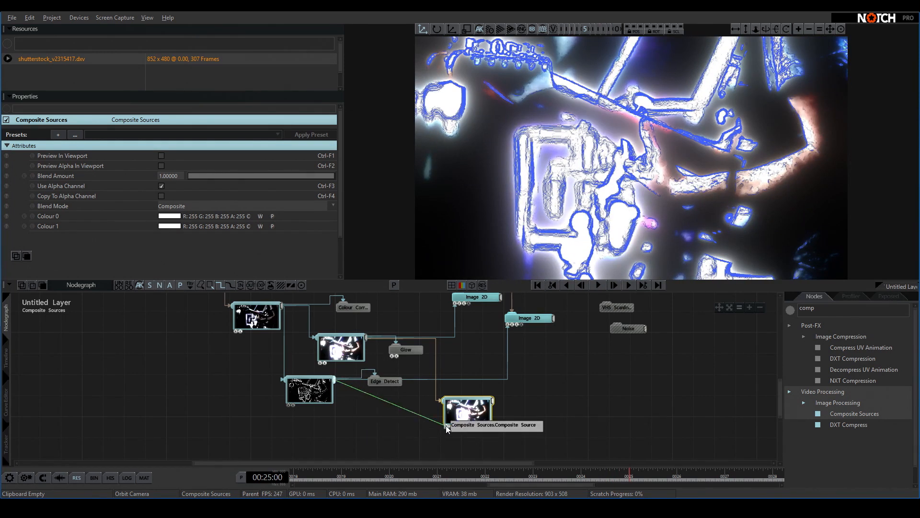
pyautogui.moveTo(447, 428); pyautogui.dragTo(447, 427)
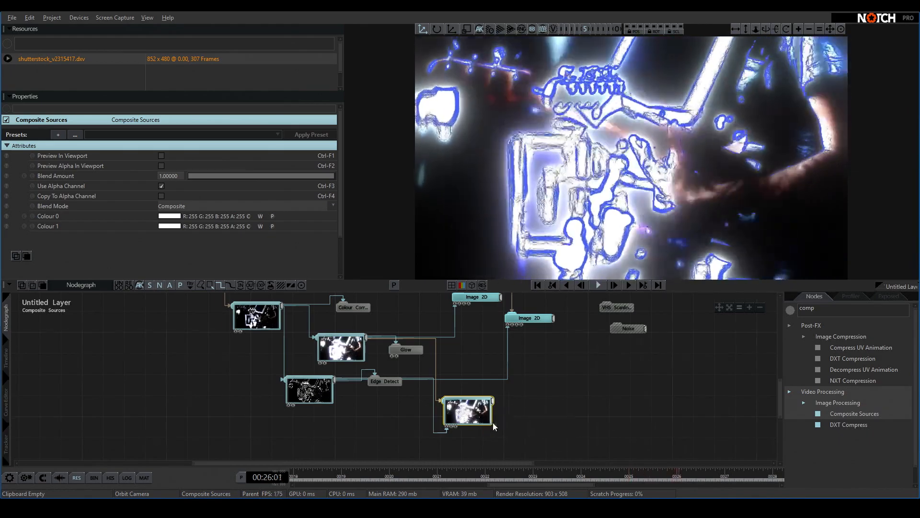
# Step: Examine the Composite Sources preview and disconnect the blue Image 2D from the root
pyautogui.scroll(5, 493, 420)
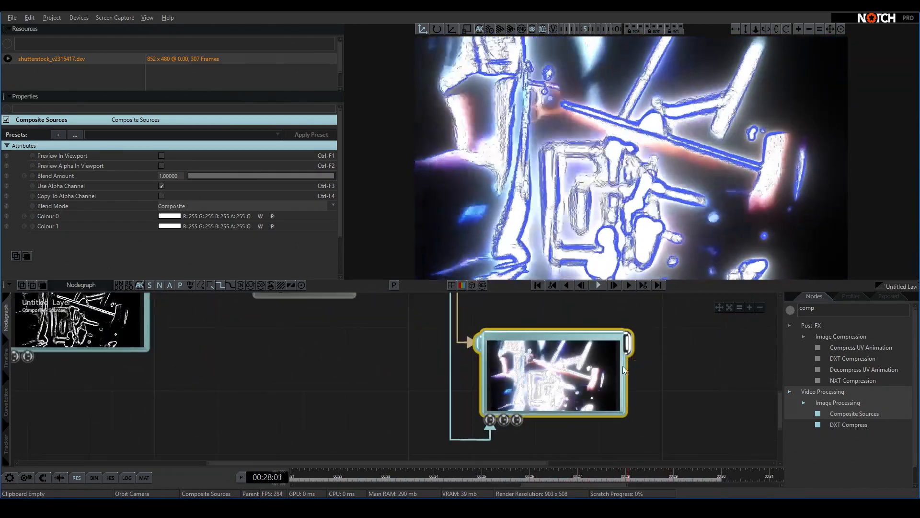
pyautogui.scroll(-5, 575, 376)
pyautogui.press('space')
pyautogui.moveTo(508, 380); pyautogui.dragTo(503, 414, button='middle')
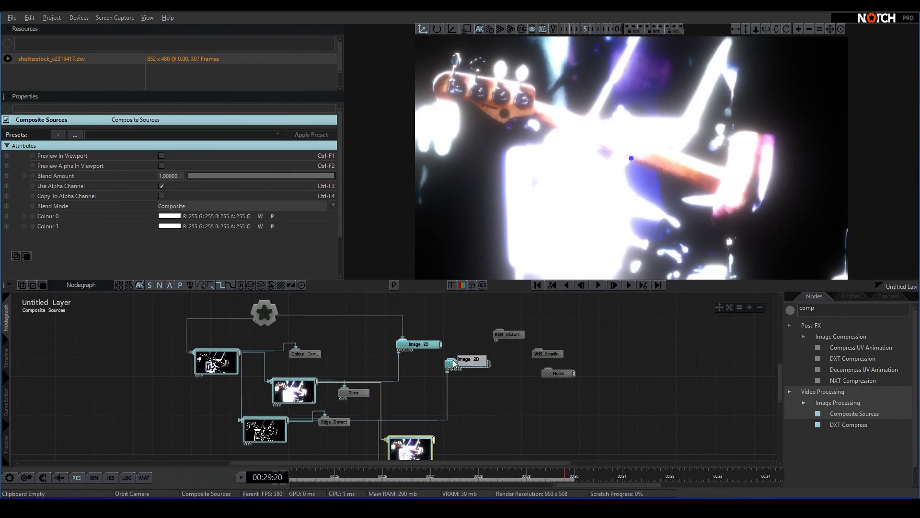
# Step: Move the blue Image 2D beside the spare Noise node and connect the Composite Sources output to the remaining Image 2D's image input
pyautogui.moveTo(461, 365); pyautogui.dragTo(484, 381)
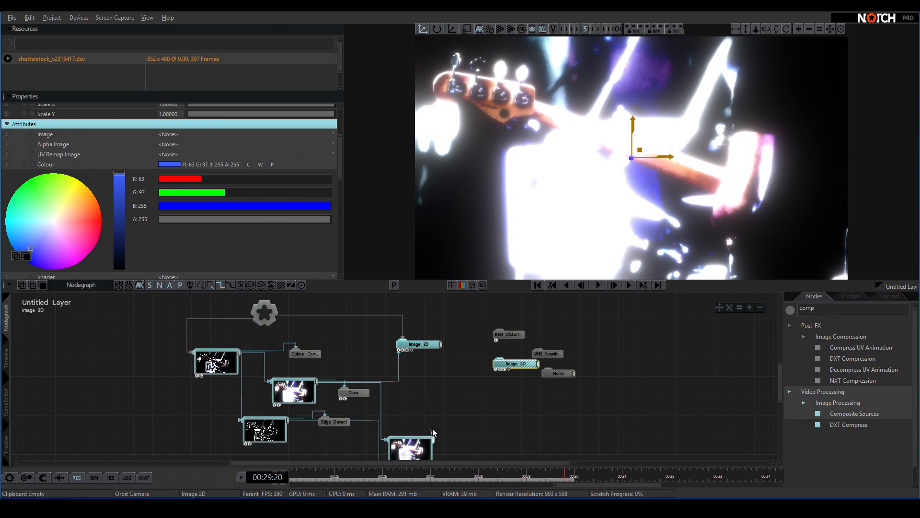
pyautogui.moveTo(432, 431); pyautogui.dragTo(398, 351)
pyautogui.click(410, 347)
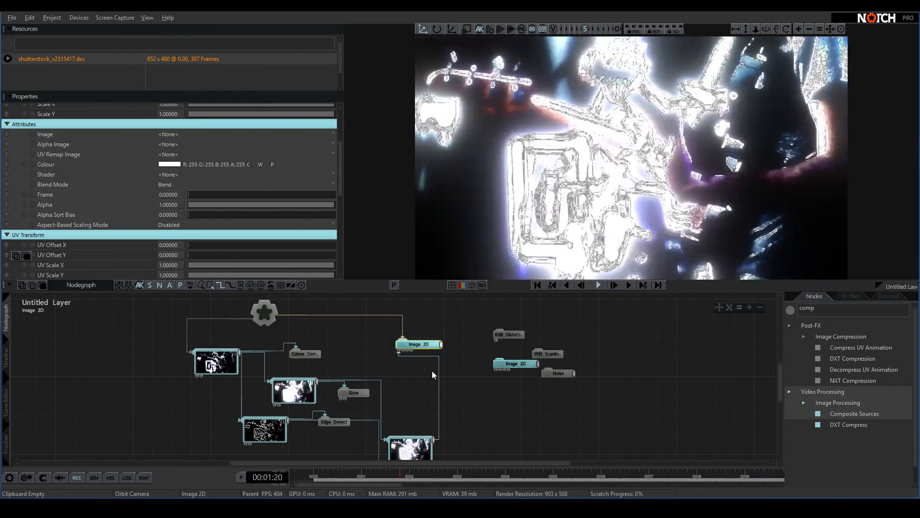
# Step: Try adjusting the Blend Amount of Composite Sources and switching its Blend Mode to Multiply
pyautogui.click(410, 446)
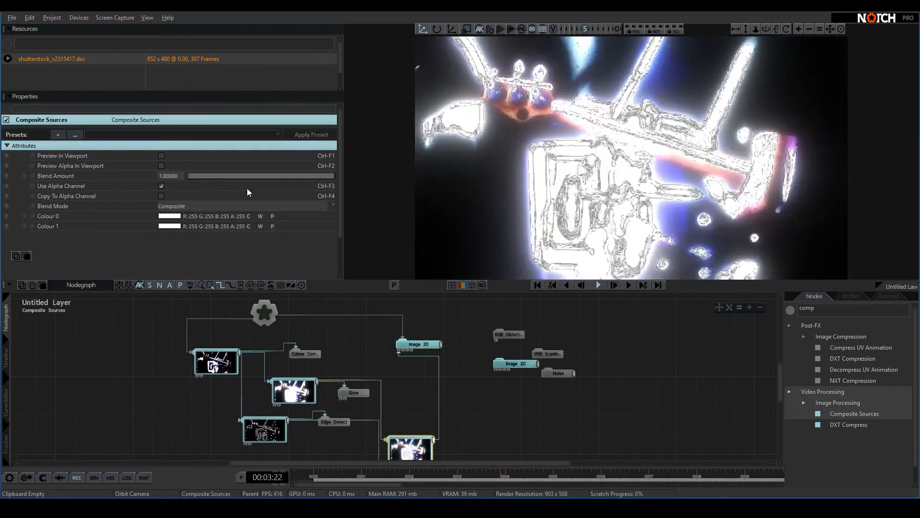
pyautogui.moveTo(272, 173); pyautogui.dragTo(367, 189)
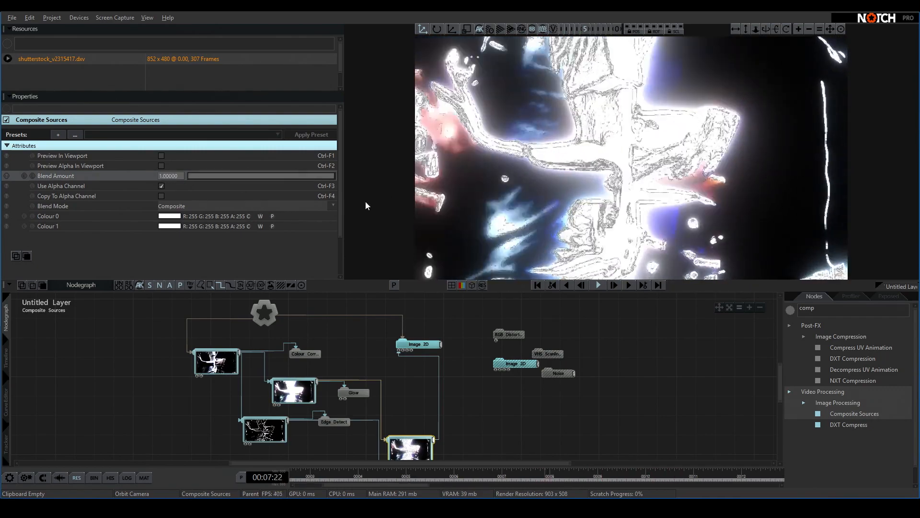
pyautogui.click(178, 206)
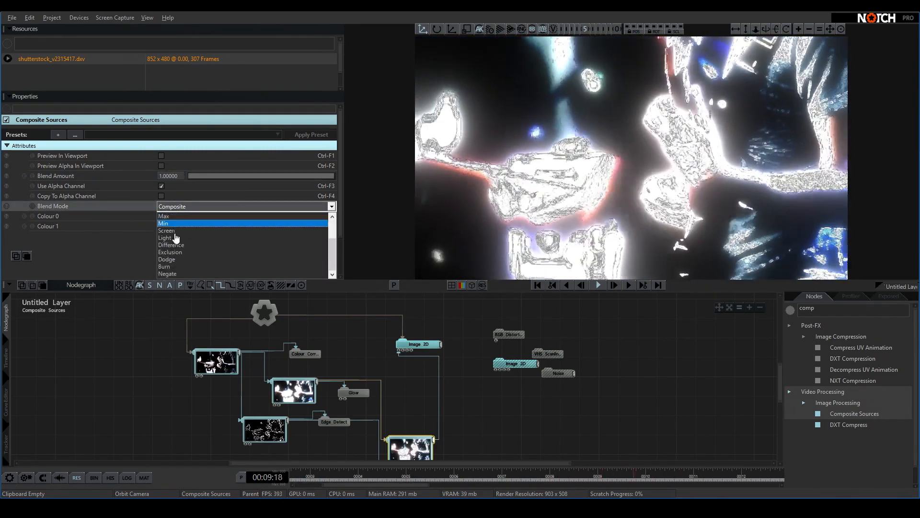
pyautogui.scroll(2, 176, 238)
pyautogui.click(177, 235)
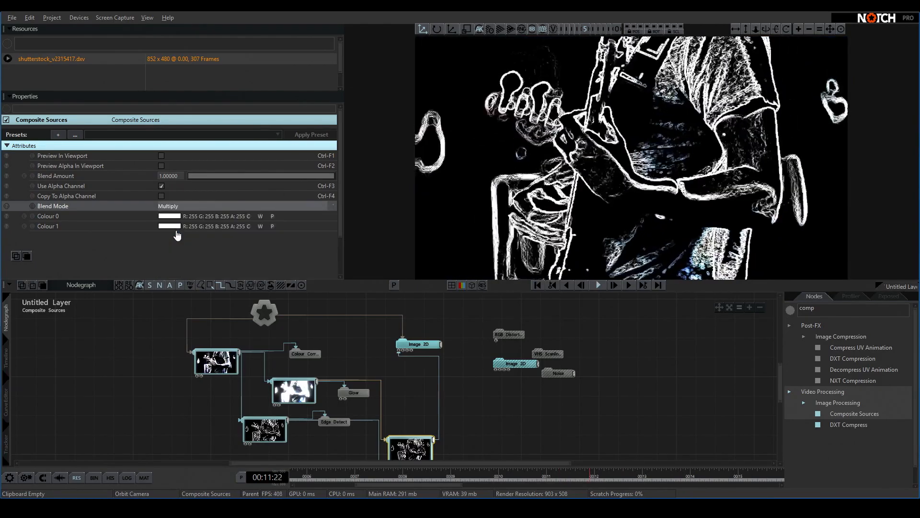
# Step: Try the Exclusion, Burn and Negate blend modes on Composite Sources
pyautogui.click(180, 207)
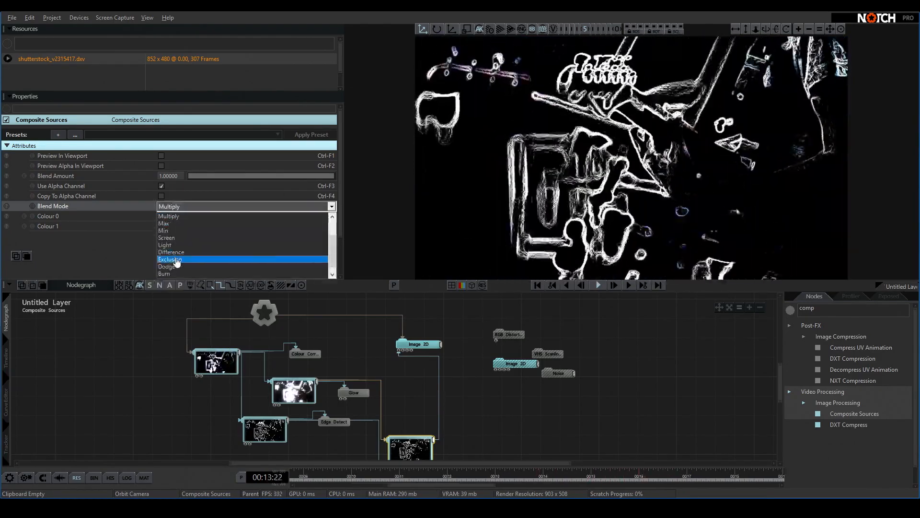
pyautogui.click(176, 259)
pyautogui.click(179, 206)
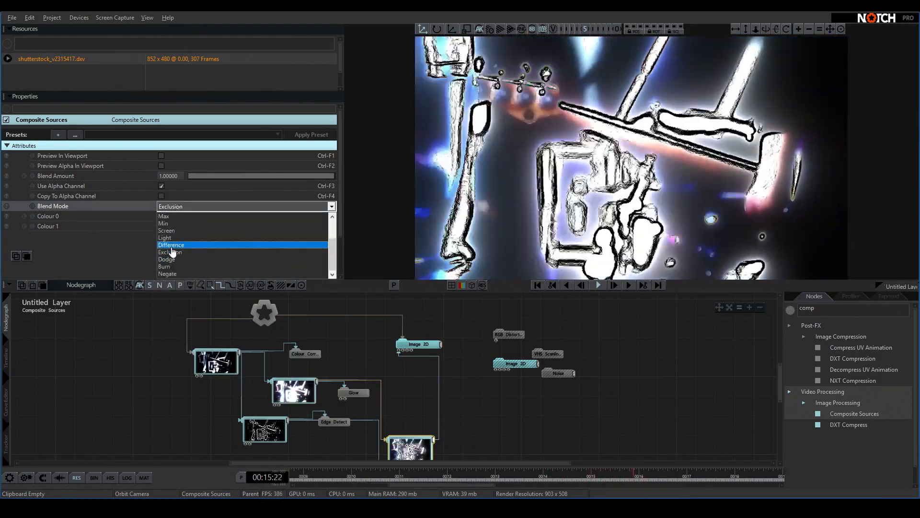
pyautogui.click(172, 250)
pyautogui.click(179, 206)
pyautogui.click(174, 266)
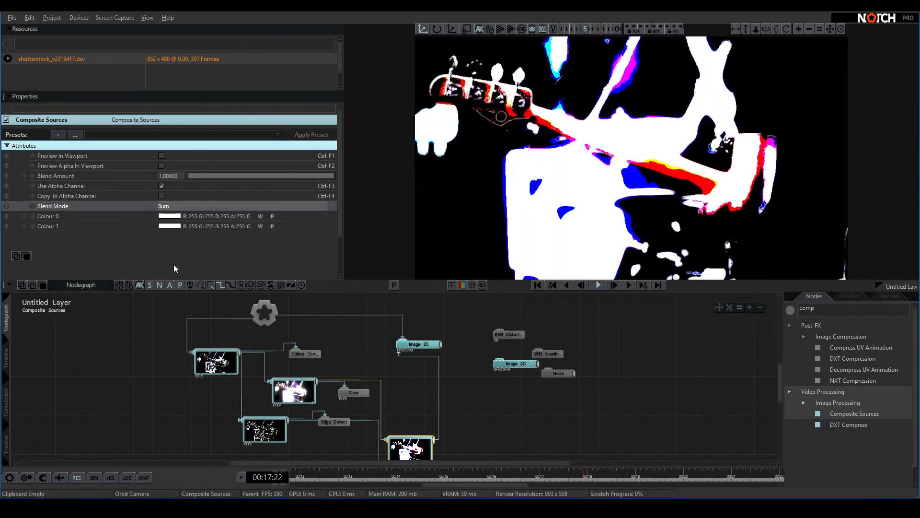
pyautogui.click(187, 206)
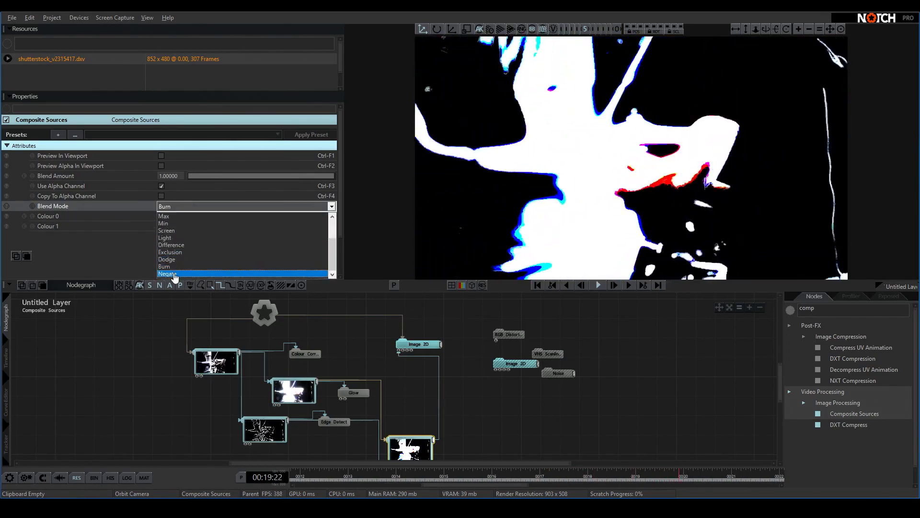
pyautogui.click(172, 269)
# Step: Try the Linear blend mode on Composite Sources and return the Blend Mode to Composite
pyautogui.click(178, 206)
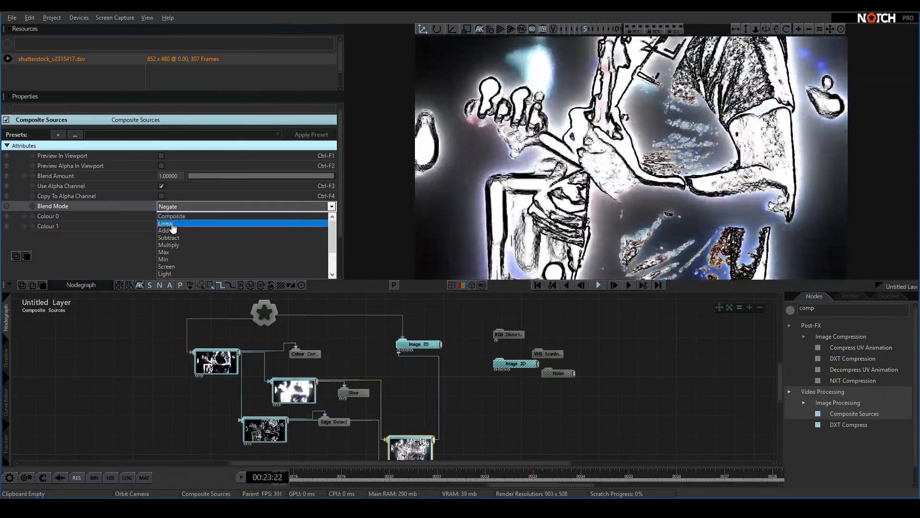
pyautogui.click(168, 224)
pyautogui.click(178, 208)
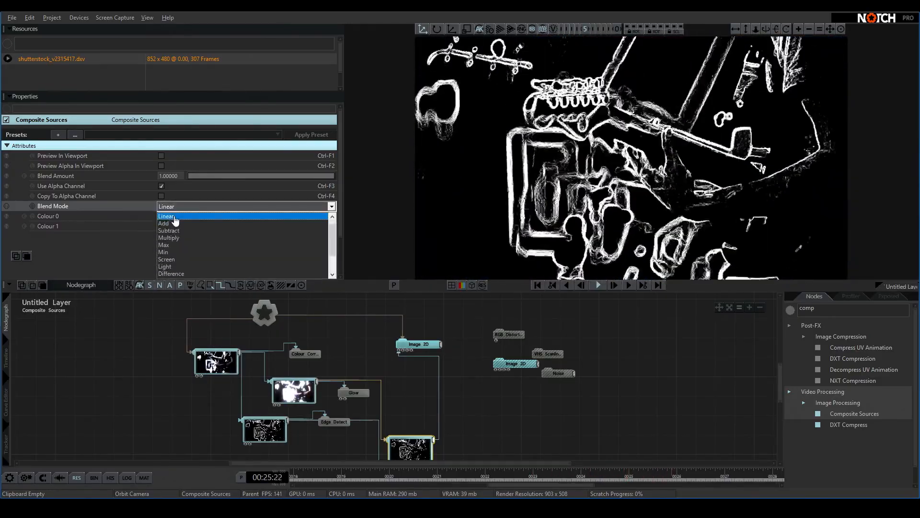
pyautogui.click(173, 217)
pyautogui.click(176, 209)
pyautogui.scroll(1, 176, 216)
pyautogui.click(175, 218)
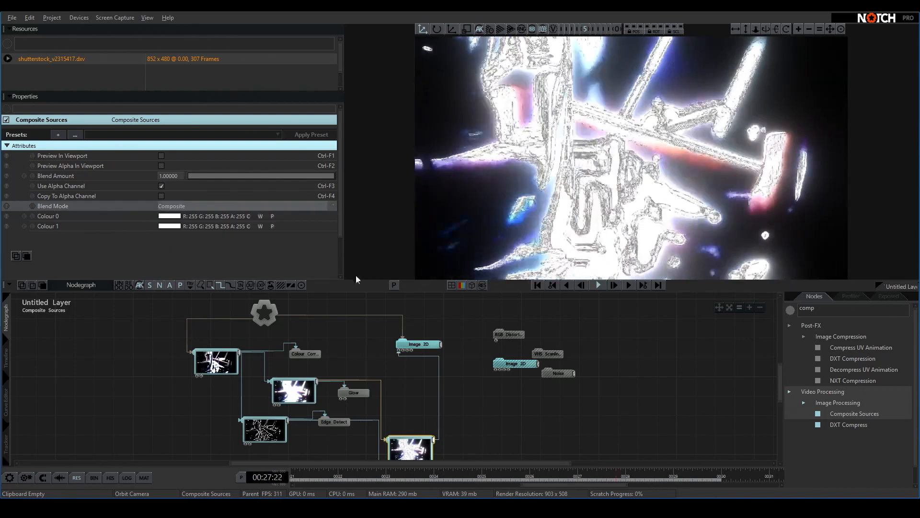
# Step: Reposition the Composite Sources node closer to the Glow and Edge Detect branches and select it
pyautogui.moveTo(449, 437); pyautogui.dragTo(460, 390, button='middle')
pyautogui.moveTo(420, 404); pyautogui.dragTo(449, 364)
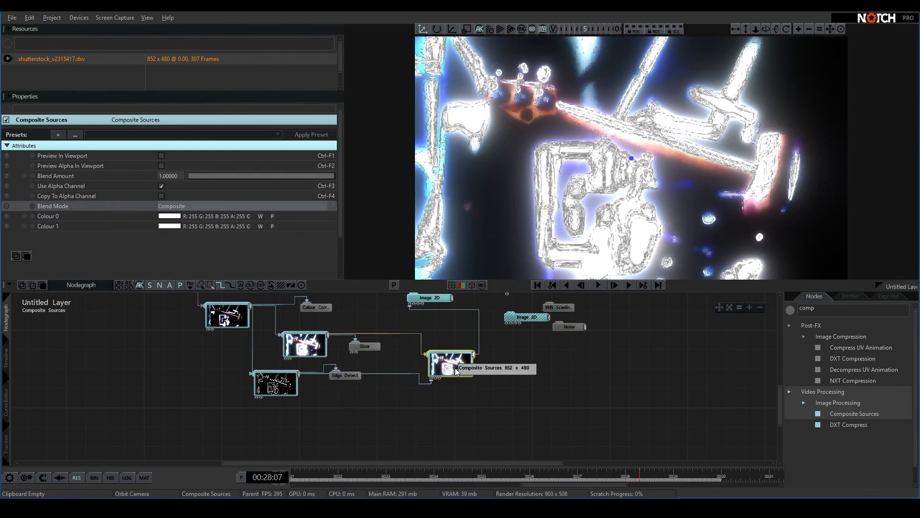
pyautogui.moveTo(500, 354); pyautogui.dragTo(515, 400, button='middle')
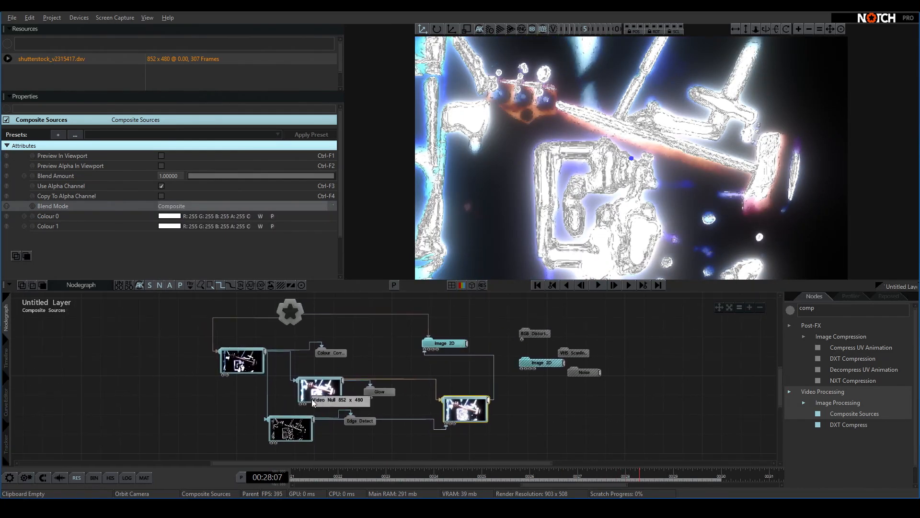
pyautogui.click(465, 409)
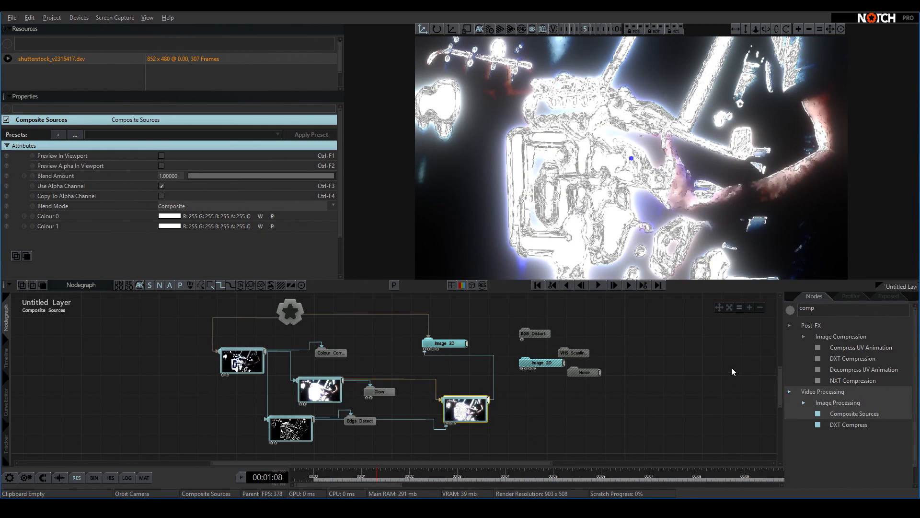
# Step: Find Colour Correction with "col", attach it to the Composite Sources output and set its Saturation to 0
pyautogui.click(789, 310)
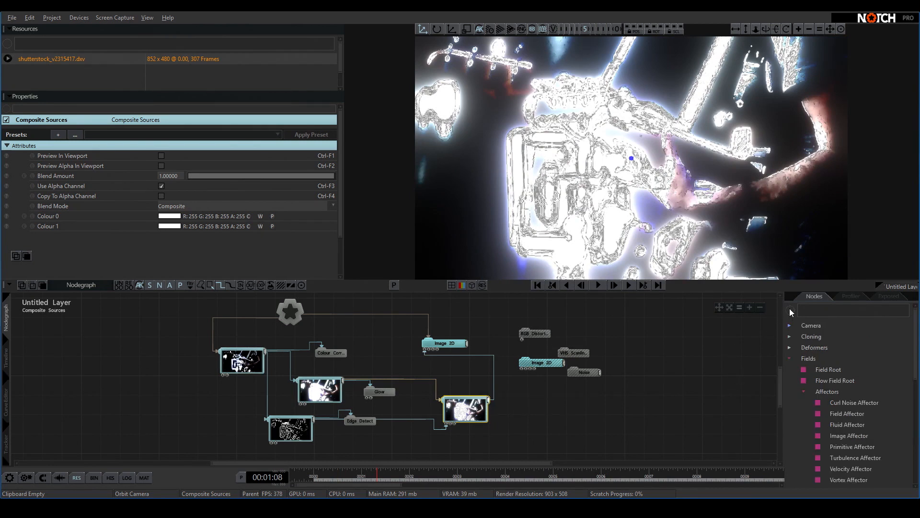
pyautogui.scroll(5, 510, 412)
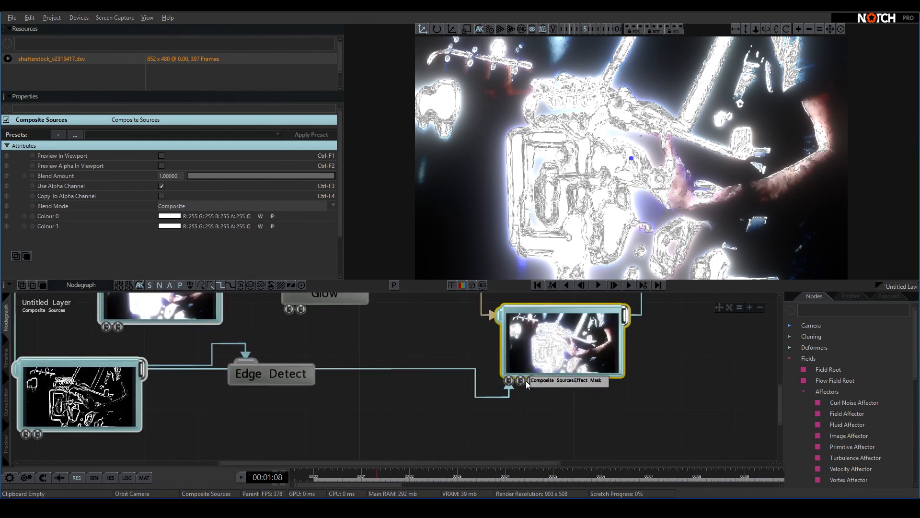
pyautogui.scroll(-3, 542, 381)
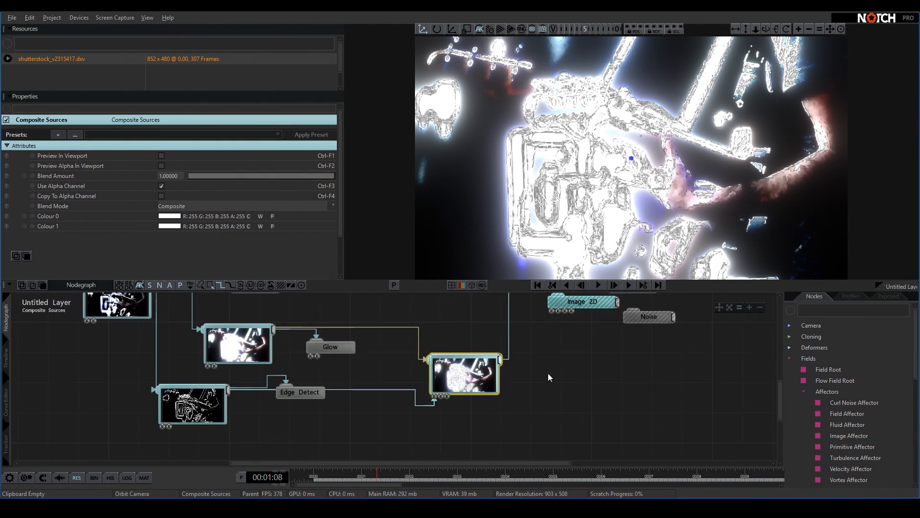
pyautogui.click(815, 306)
pyautogui.write('col')
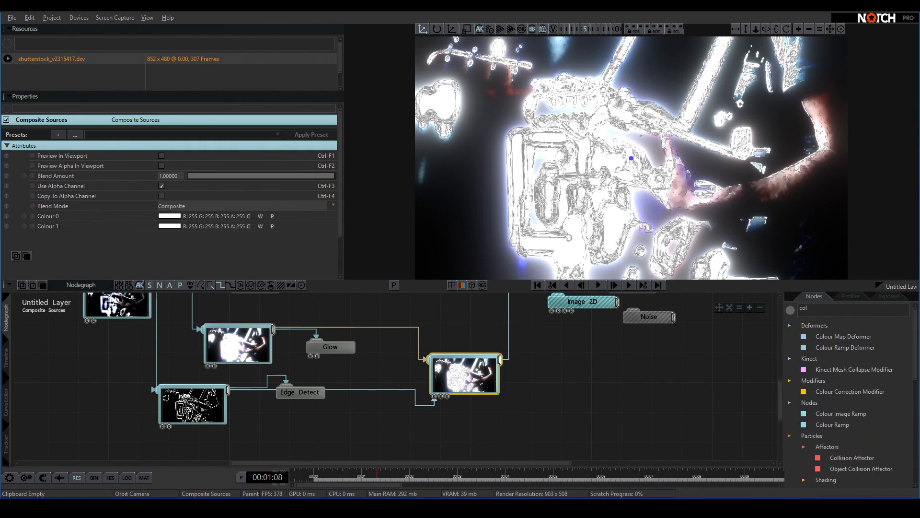
pyautogui.scroll(-3, 883, 411)
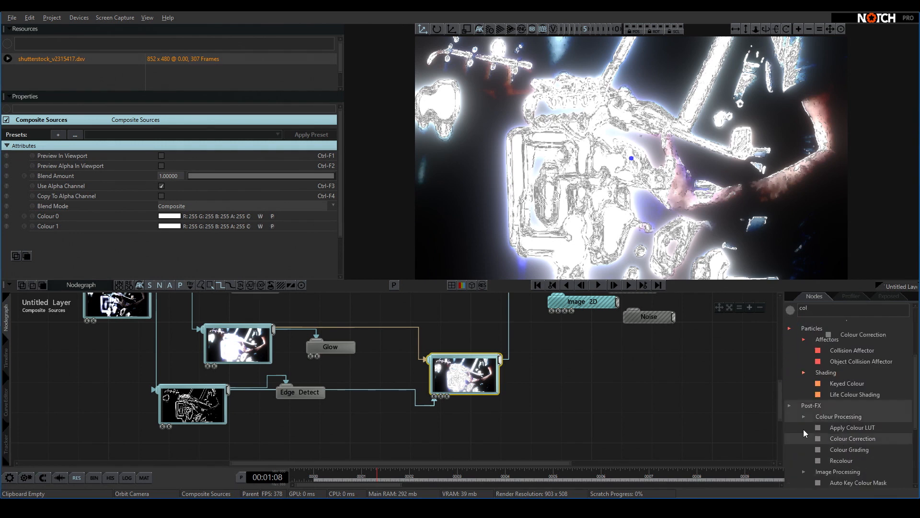
pyautogui.moveTo(533, 381); pyautogui.dragTo(539, 384)
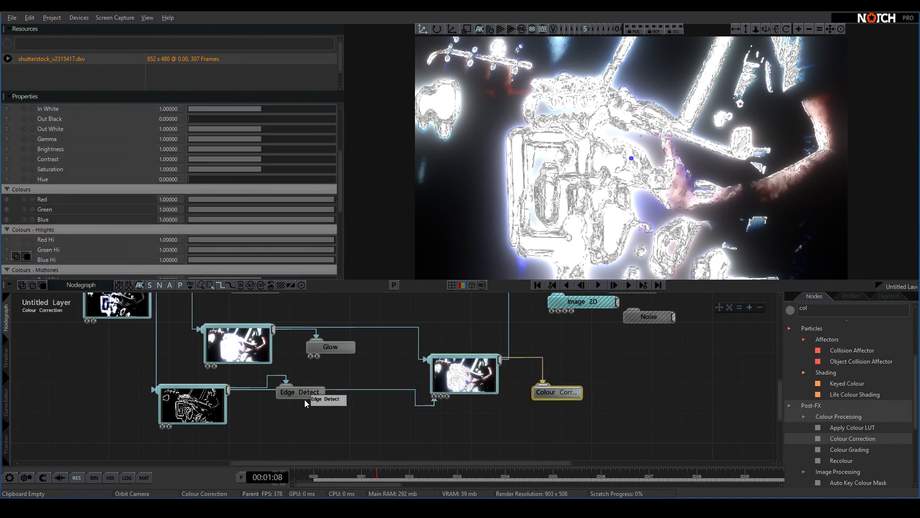
pyautogui.moveTo(314, 383); pyautogui.dragTo(328, 409, button='middle')
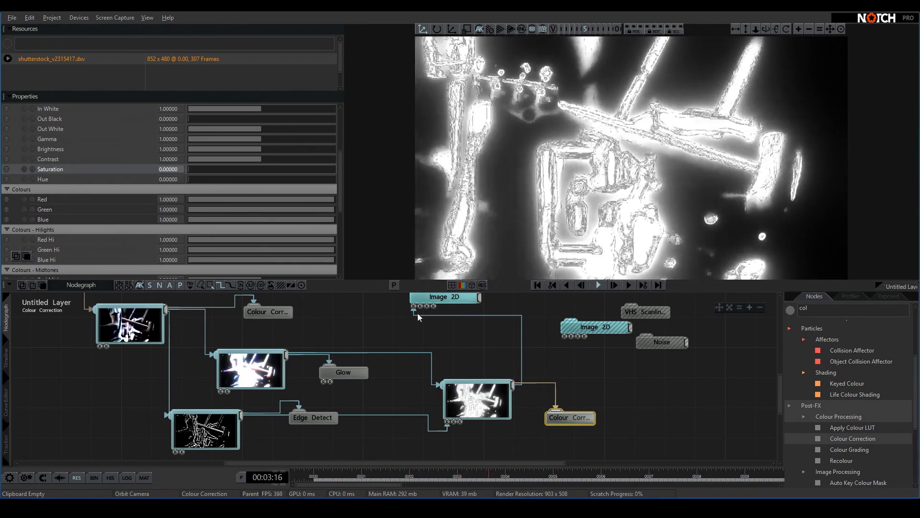
# Step: Add a Gradient from the Generators group and place it below the Composite Sources node
pyautogui.scroll(3, 496, 438)
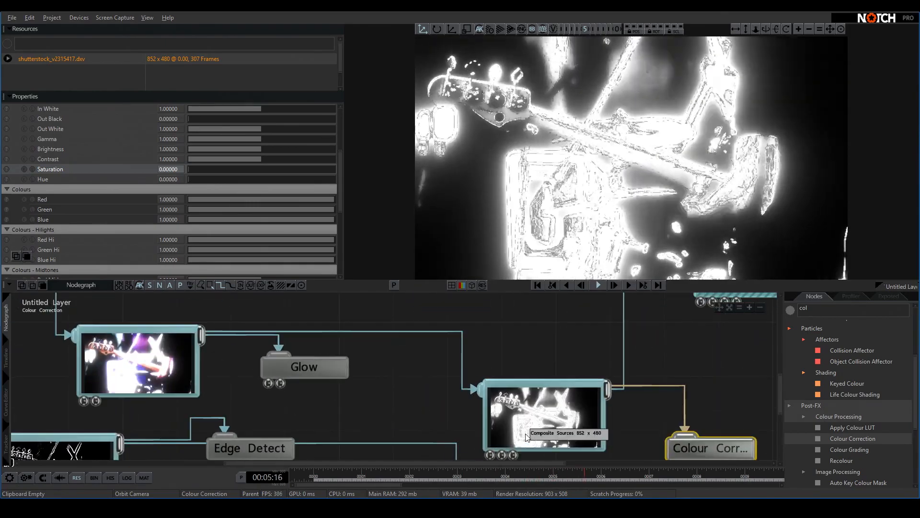
pyautogui.moveTo(129, 421); pyautogui.dragTo(174, 371, button='middle')
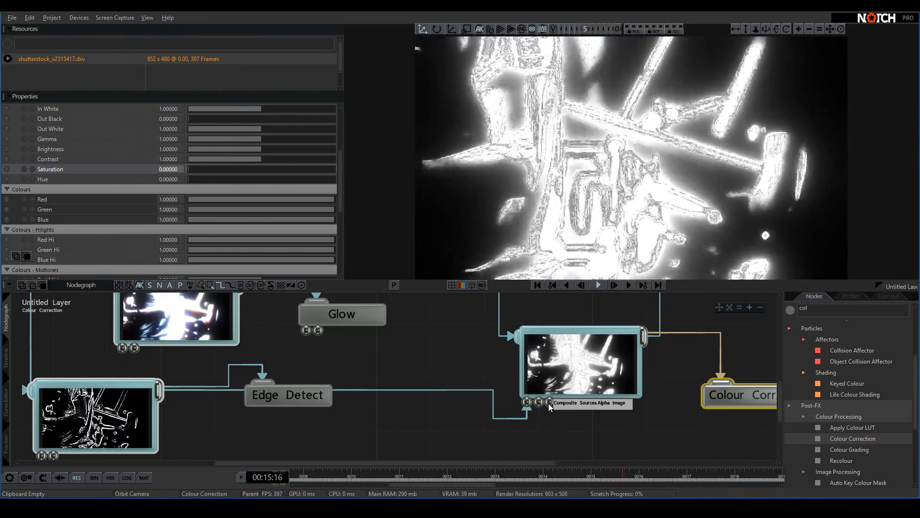
pyautogui.scroll(-3, 602, 421)
pyautogui.moveTo(552, 406); pyautogui.dragTo(556, 425, button='middle')
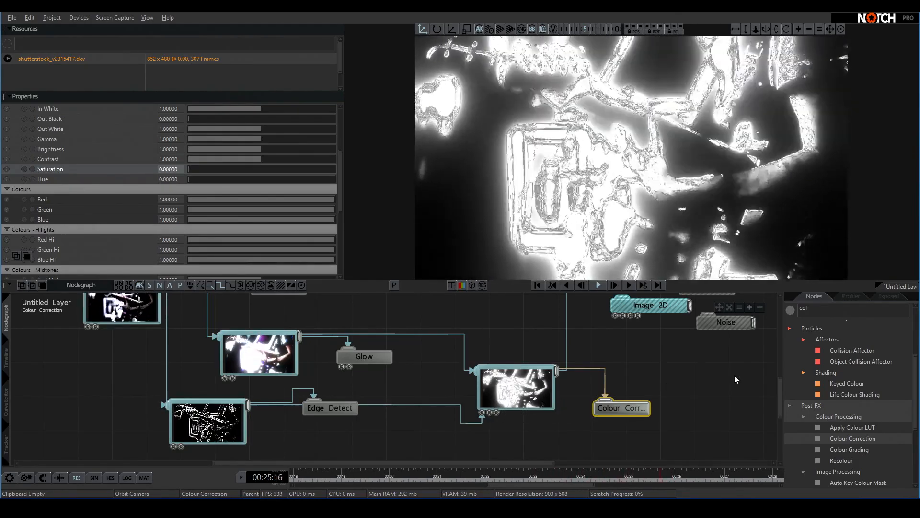
pyautogui.click(790, 311)
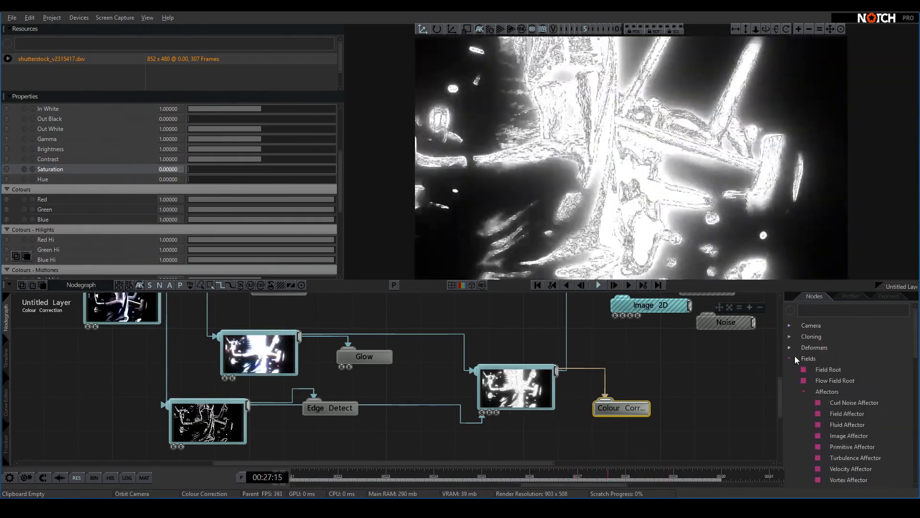
pyautogui.click(817, 359)
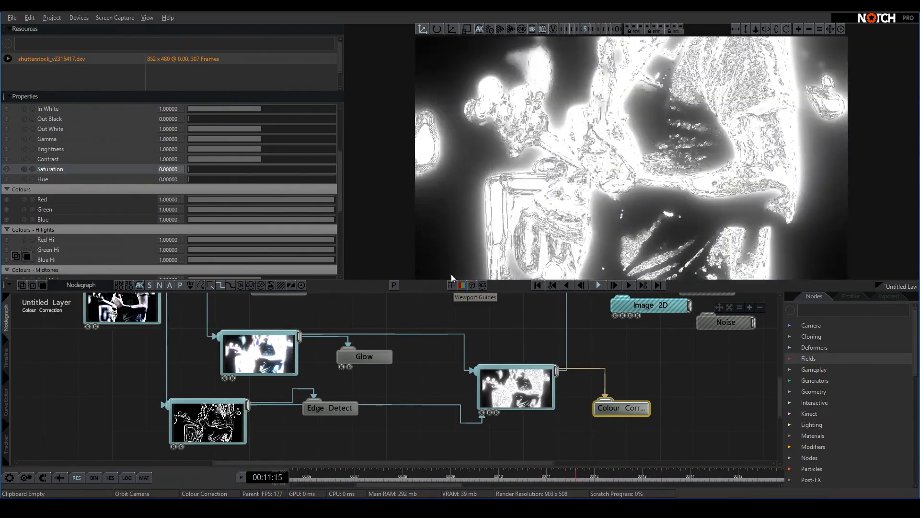
pyautogui.click(790, 380)
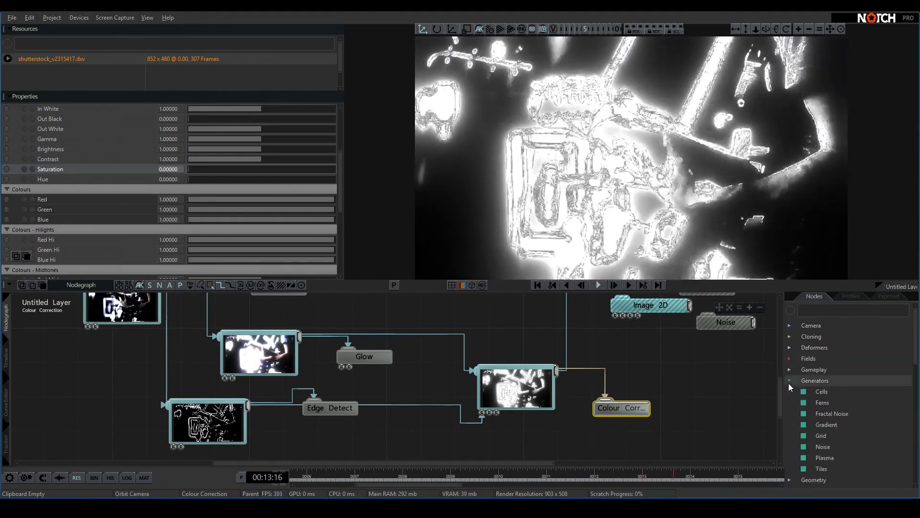
pyautogui.scroll(-1, 838, 383)
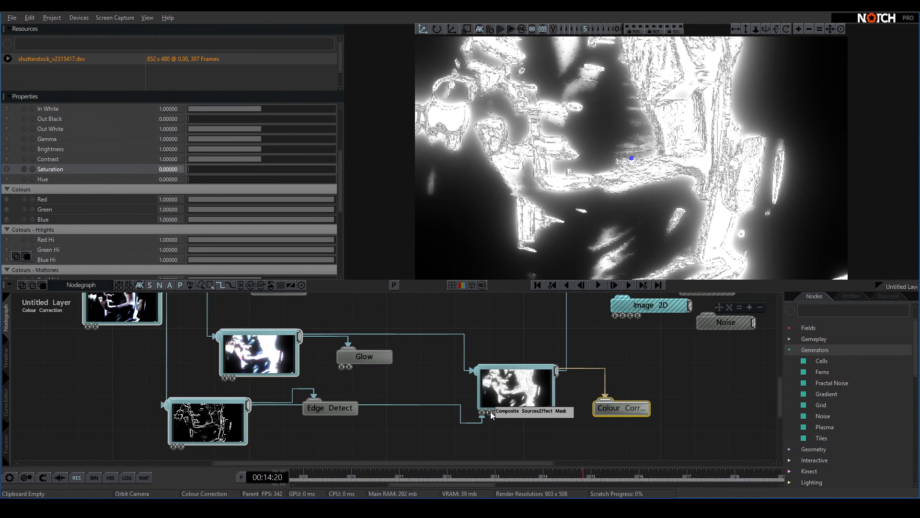
pyautogui.moveTo(835, 395); pyautogui.dragTo(669, 402)
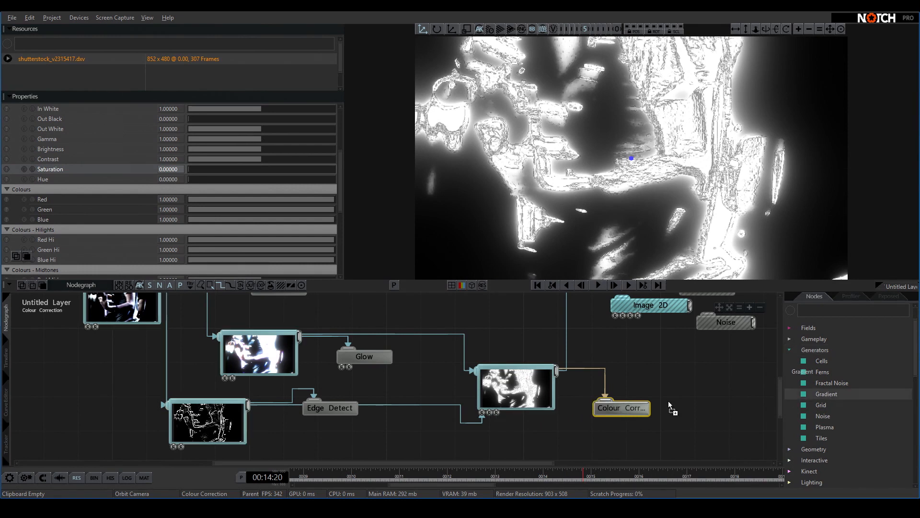
pyautogui.moveTo(387, 441); pyautogui.dragTo(384, 441)
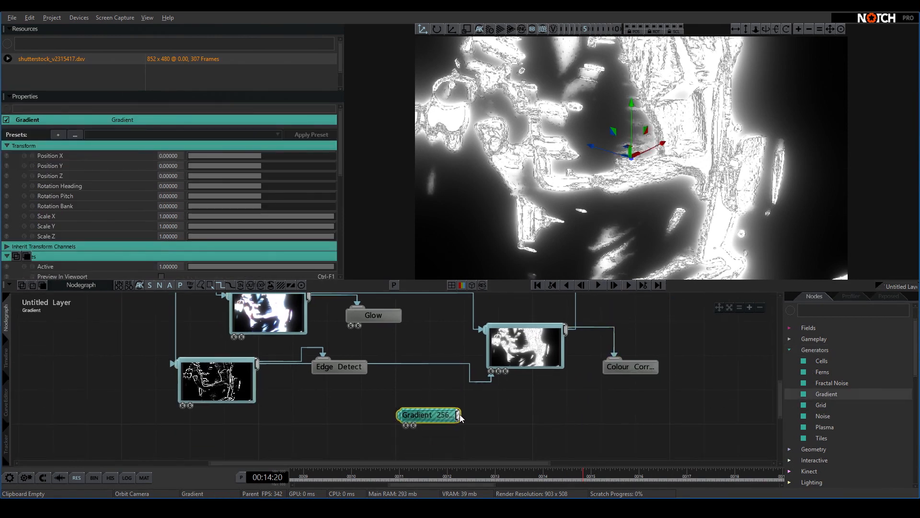
# Step: Feed the Gradient output into the Composite Sources Effect Mask input and expand the Gradient's preview with playback running
pyautogui.moveTo(459, 416); pyautogui.dragTo(498, 373)
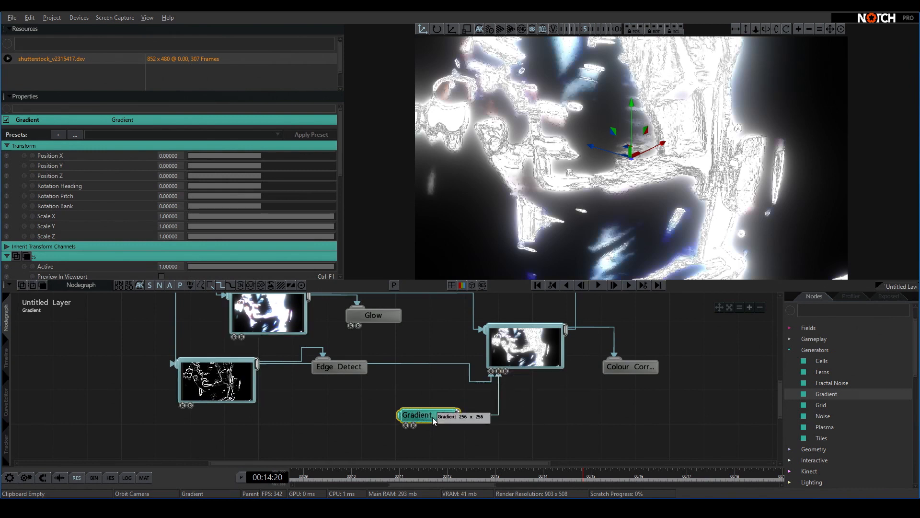
pyautogui.scroll(-3, 252, 222)
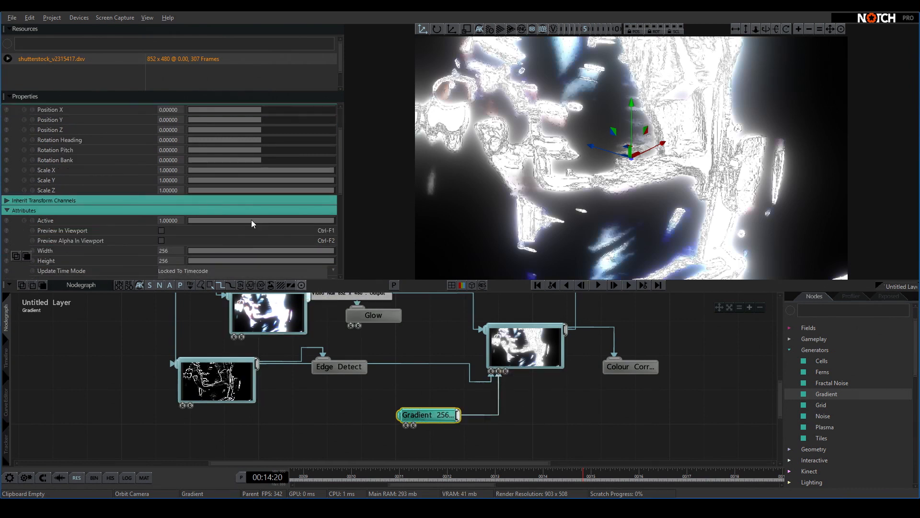
pyautogui.doubleClick(435, 416)
pyautogui.press('space')
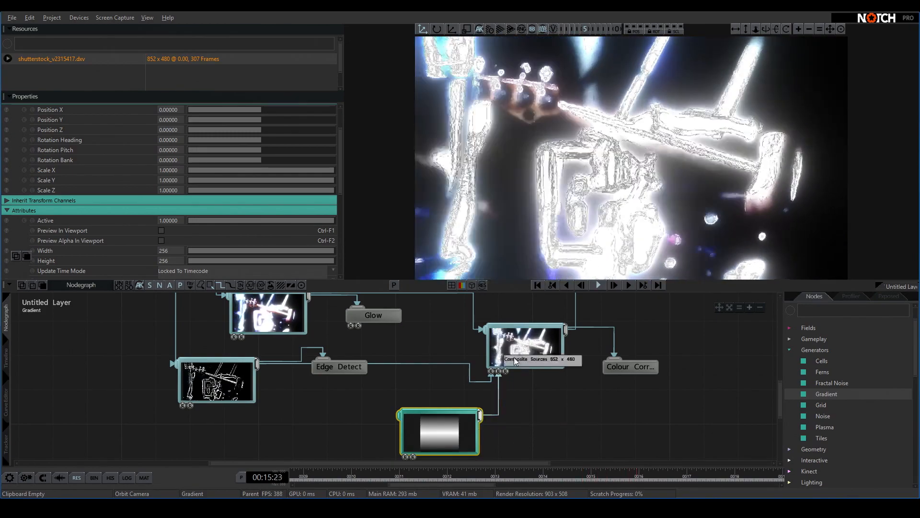
# Step: Set the Gradient's Mode to Radial and turn on Inverted
pyautogui.scroll(-3, 239, 237)
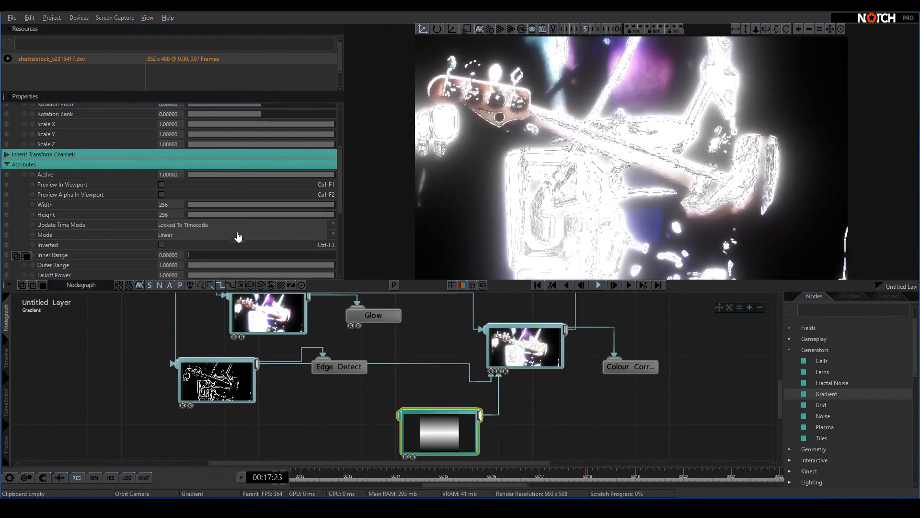
pyautogui.click(172, 235)
pyautogui.click(177, 250)
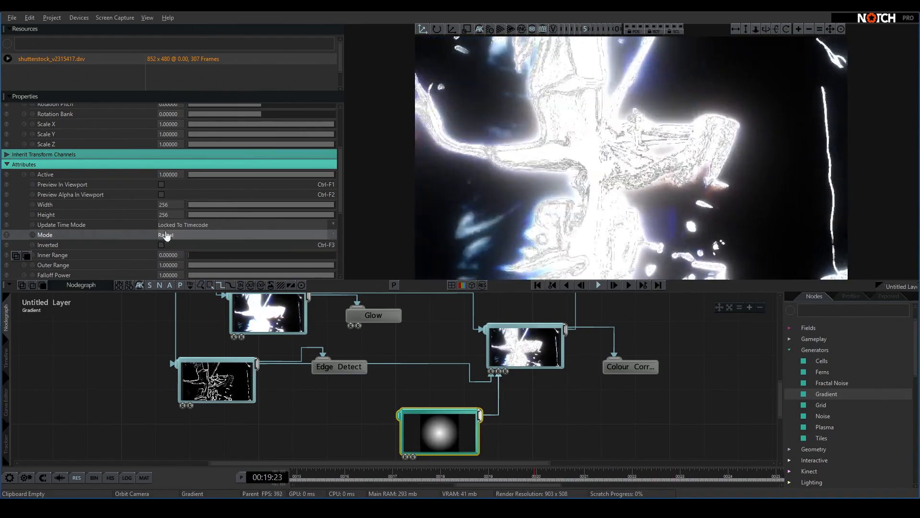
pyautogui.click(161, 245)
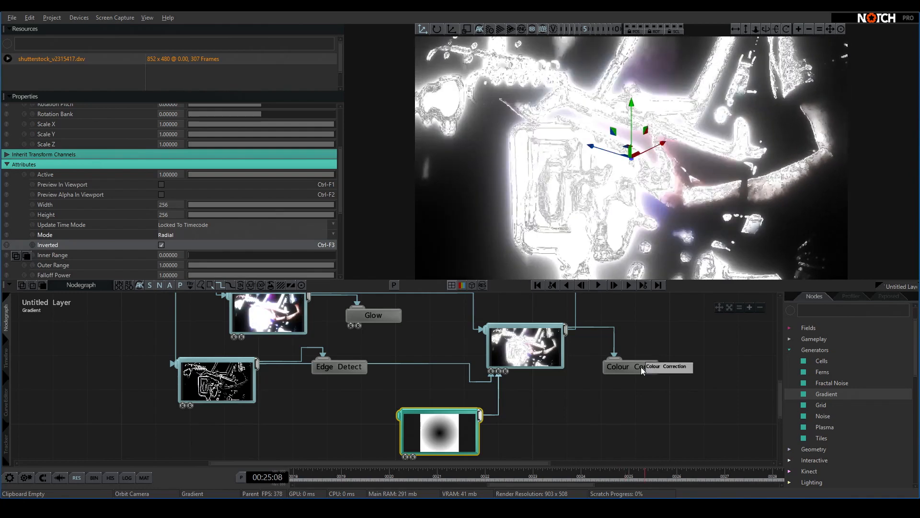
# Step: Lower the Brightness of the Colour Correction on Composite Sources to about 0.42 and its Contrast to about 0.50
pyautogui.click(640, 366)
pyautogui.moveTo(242, 149); pyautogui.dragTo(168, 156)
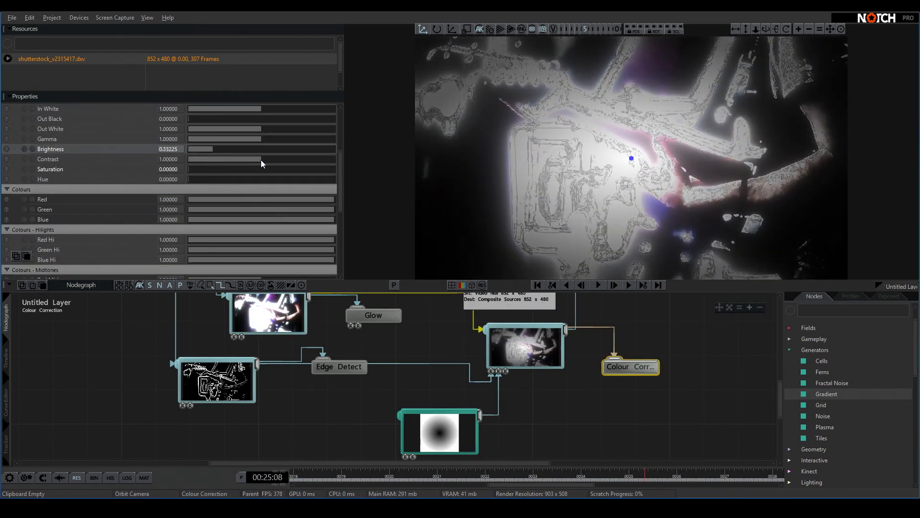
pyautogui.moveTo(260, 160); pyautogui.dragTo(342, 164)
pyautogui.moveTo(229, 148)
pyautogui.mouseDown()
pyautogui.moveTo(277, 157)
pyautogui.moveTo(193, 154)
pyautogui.moveTo(279, 147)
pyautogui.moveTo(218, 157)
pyautogui.mouseUp()
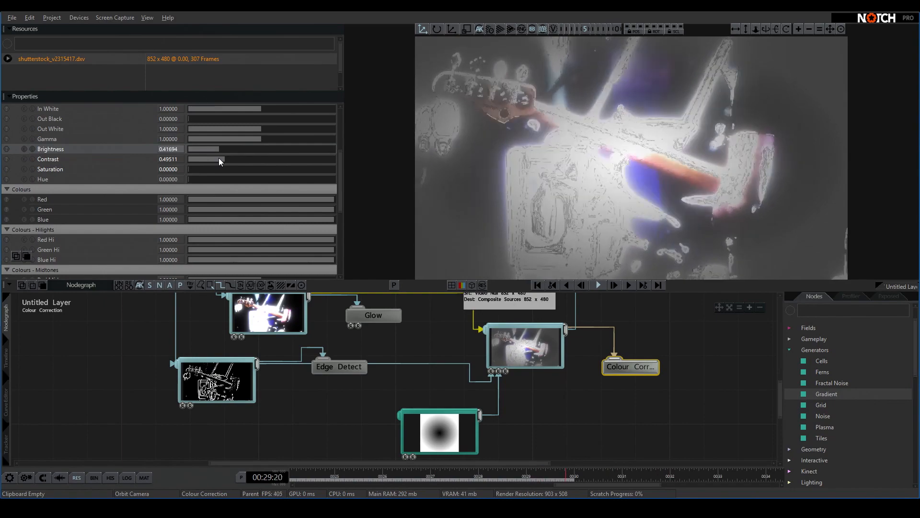
# Step: Turn off Inverted on the radial Gradient and reselect the Colour Correction on the Composite Sources output
pyautogui.click(442, 440)
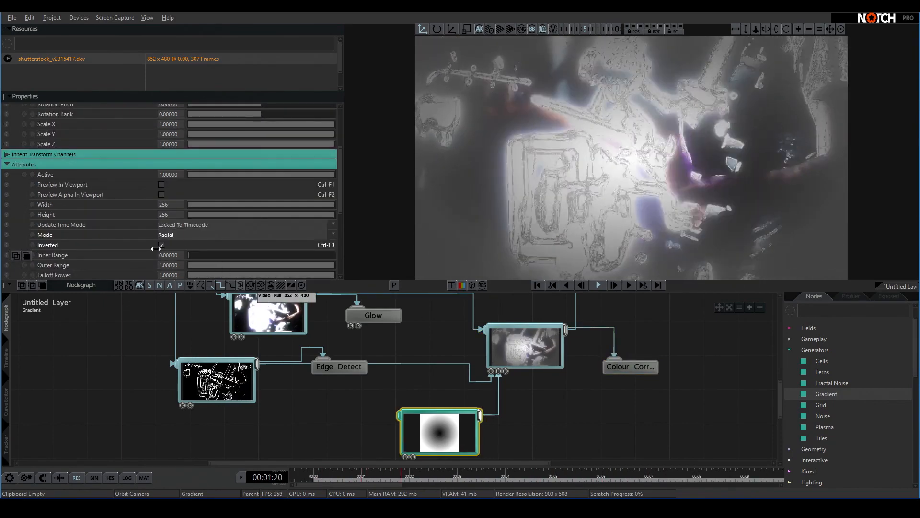
pyautogui.click(161, 245)
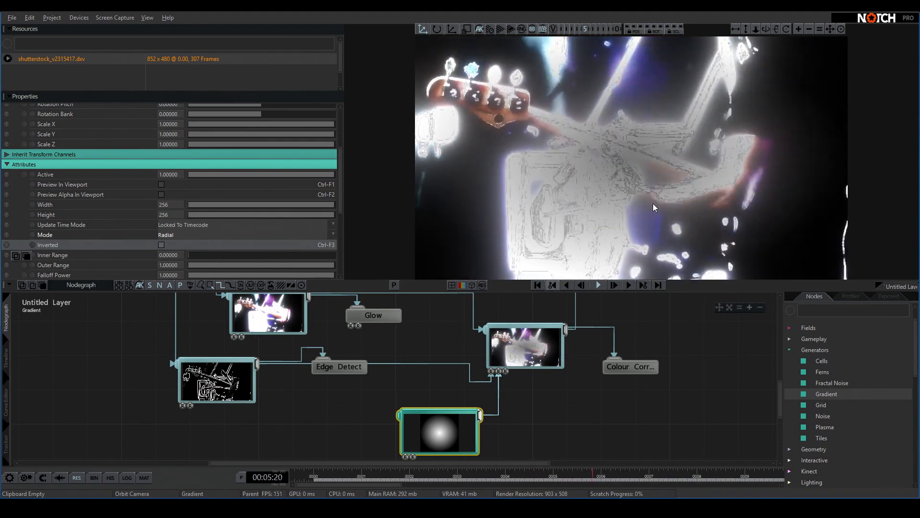
pyautogui.click(641, 369)
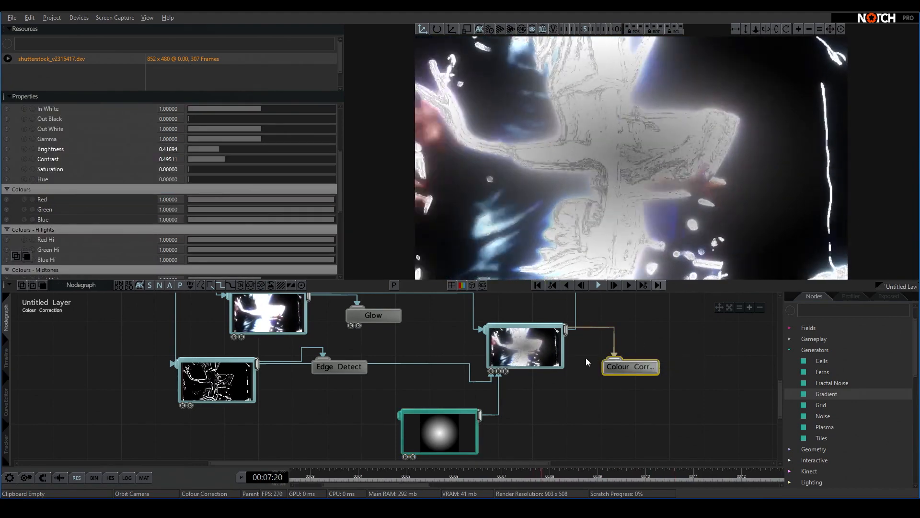
# Step: Disable the Colour Correction node attached to the original video source
pyautogui.moveTo(385, 341); pyautogui.dragTo(358, 407, button='middle')
pyautogui.click(275, 316)
pyautogui.press('d')
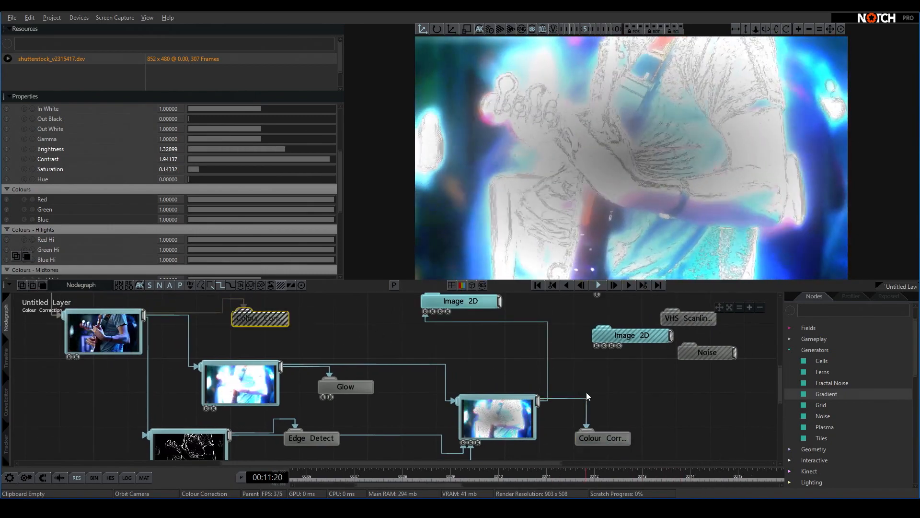
# Step: Raise the Composite Sources Colour Correction's Brightness to about 0.93 and its Contrast to about 0.91
pyautogui.moveTo(626, 454); pyautogui.dragTo(597, 390, button='middle')
pyautogui.click(592, 378)
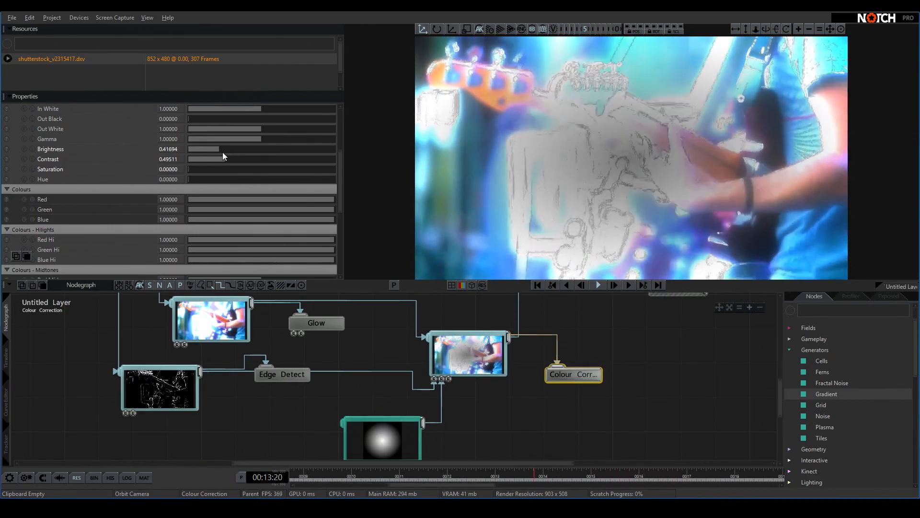
pyautogui.moveTo(214, 148); pyautogui.dragTo(257, 159)
# Step: Disable the Glow node and select the Colour Correction on the Composite Sources output
pyautogui.click(317, 328)
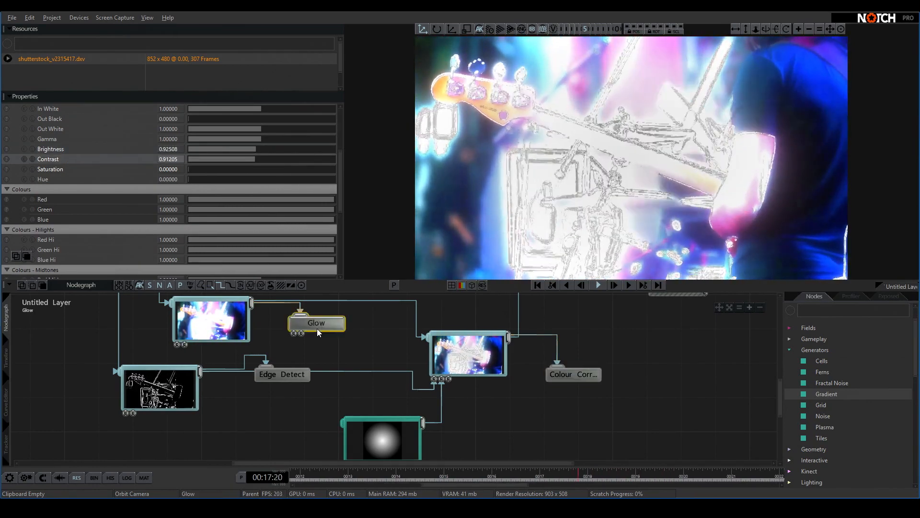
pyautogui.doubleClick(316, 327)
pyautogui.click(552, 374)
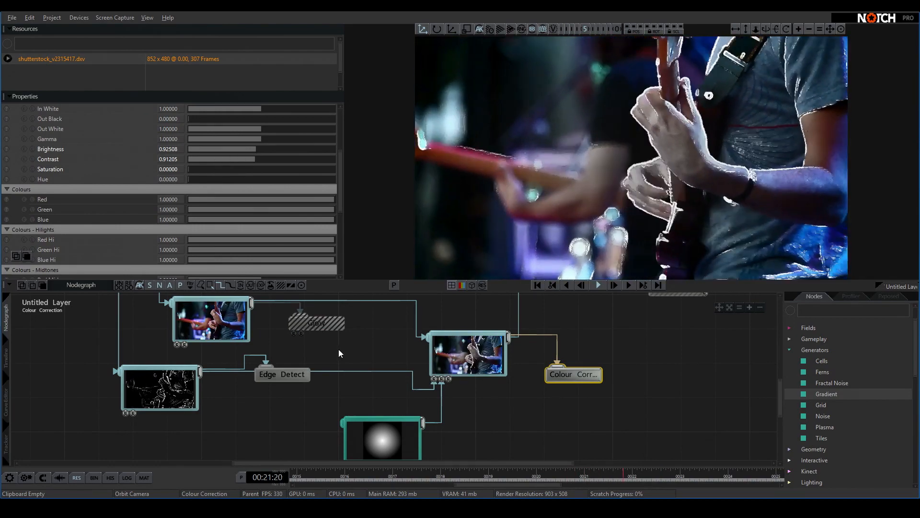
# Step: Turn Inverted back on for the radial Gradient and pause playback
pyautogui.click(390, 424)
pyautogui.click(162, 245)
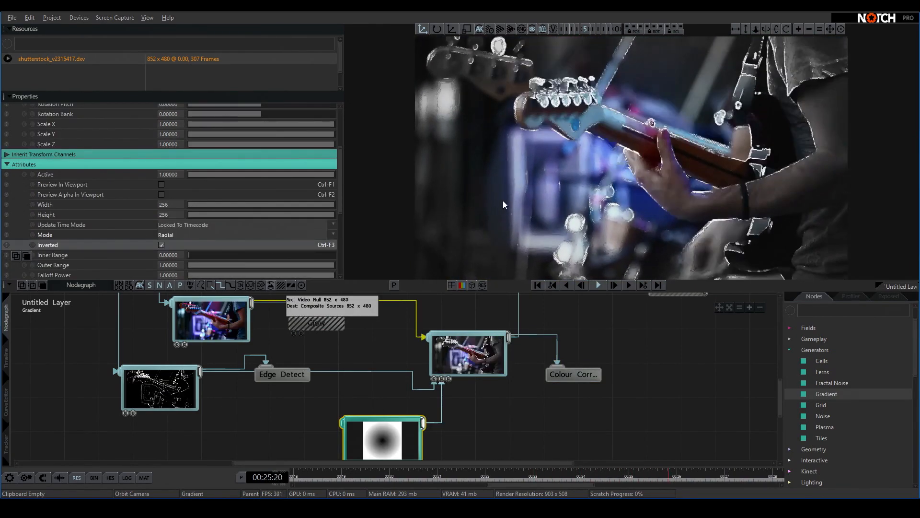
pyautogui.moveTo(533, 374); pyautogui.dragTo(528, 389, button='middle')
pyautogui.press('space')
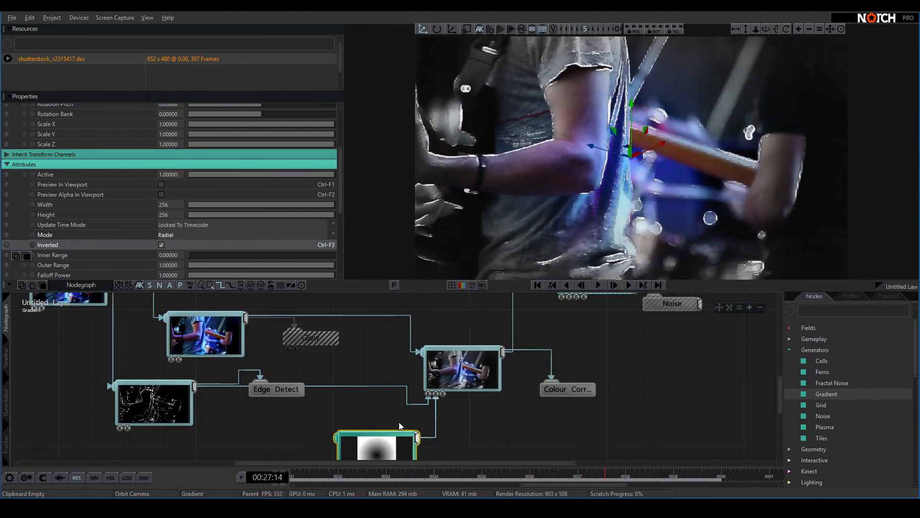
pyautogui.moveTo(400, 423); pyautogui.dragTo(394, 387, button='middle')
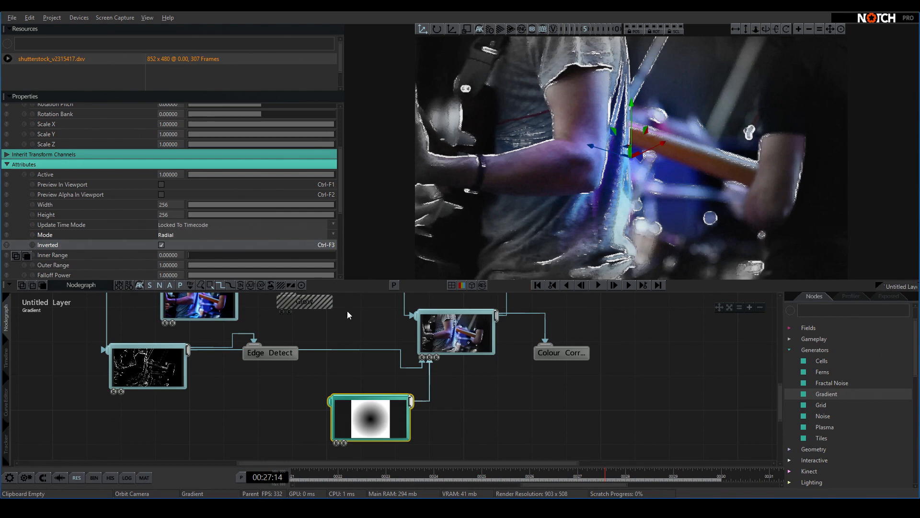
# Step: Import the image rock-02_200cm_depth_4k-8bit from the 3d_workflow/rock-02_200cm folder as a resource
pyautogui.rightClick(87, 72)
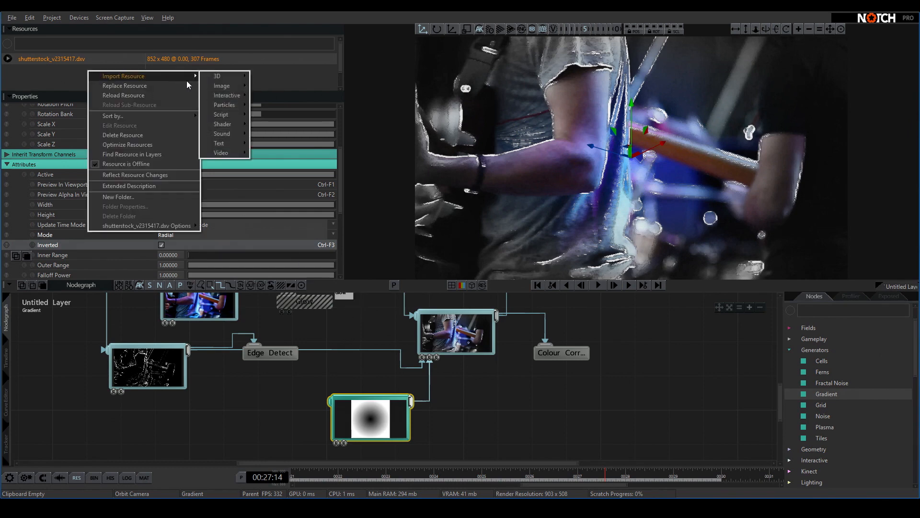
pyautogui.click(263, 86)
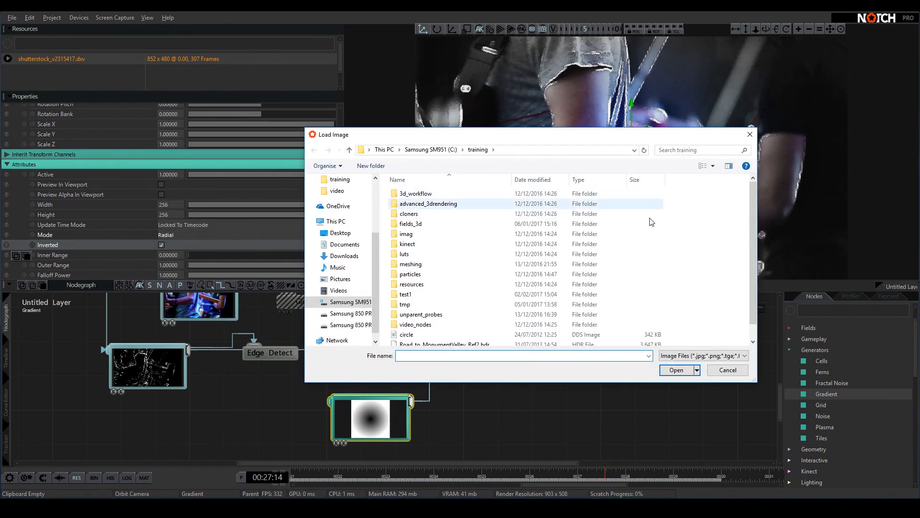
pyautogui.moveTo(751, 254); pyautogui.dragTo(752, 269)
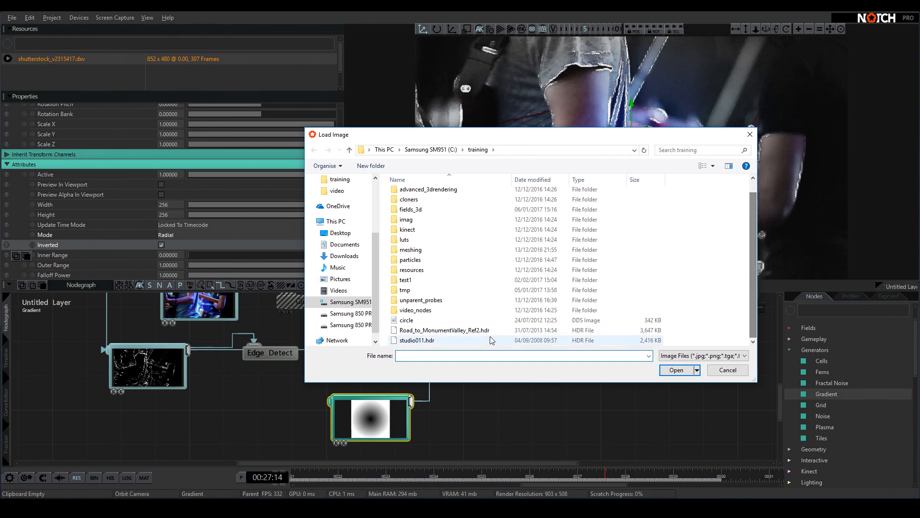
pyautogui.scroll(2, 431, 269)
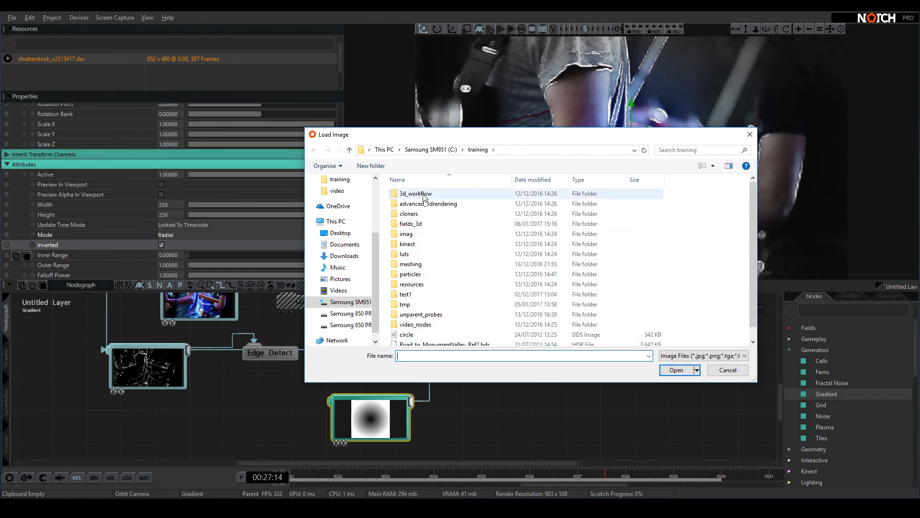
pyautogui.doubleClick(416, 194)
pyautogui.doubleClick(416, 206)
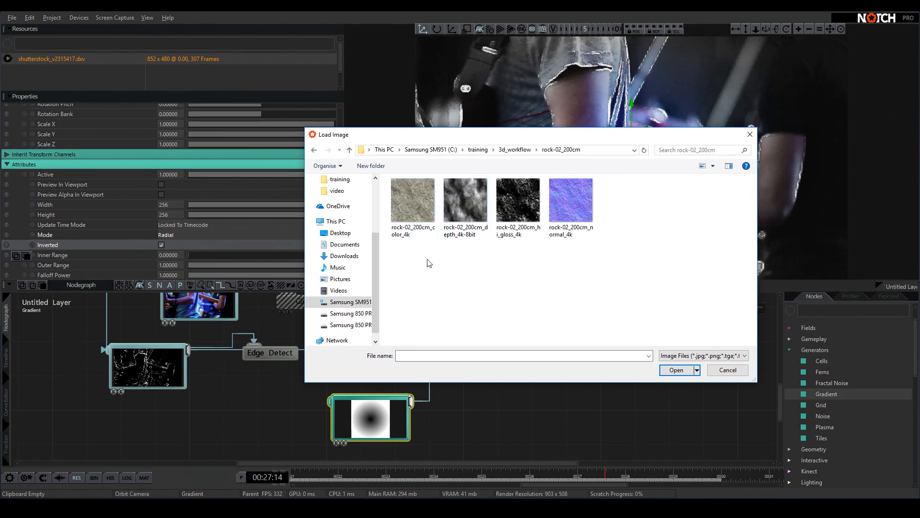
pyautogui.doubleClick(462, 208)
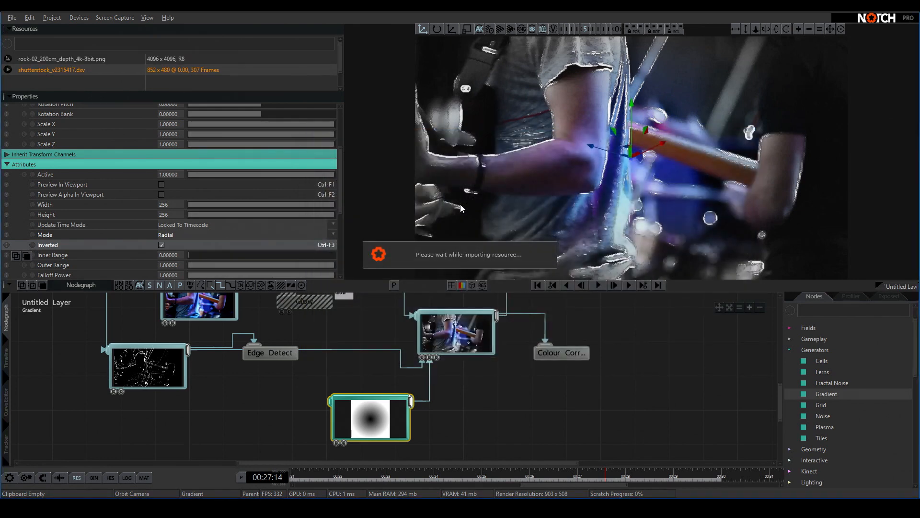
# Step: Add the rock depth image to the nodegraph as a Video Source and feed it into the Composite Sources Effect Mask instead of the Gradient
pyautogui.moveTo(82, 59); pyautogui.dragTo(160, 167)
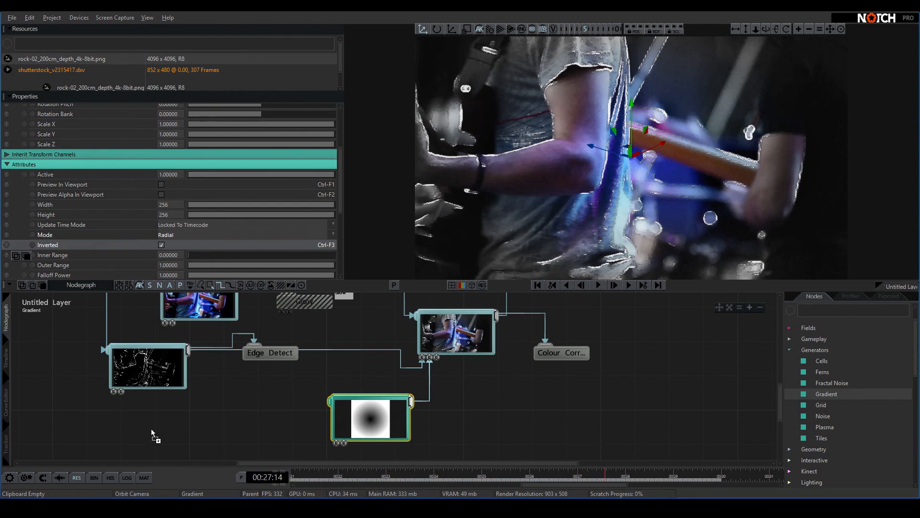
pyautogui.moveTo(151, 428); pyautogui.dragTo(151, 428)
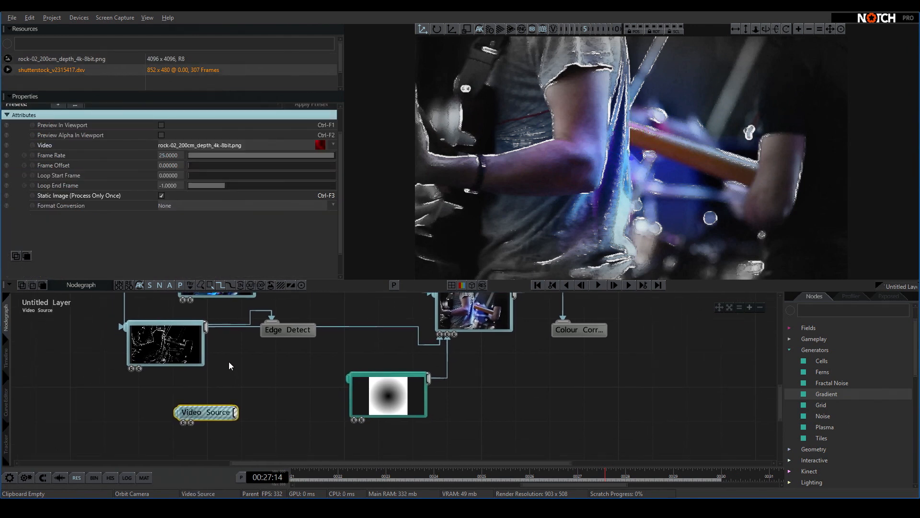
pyautogui.click(441, 378)
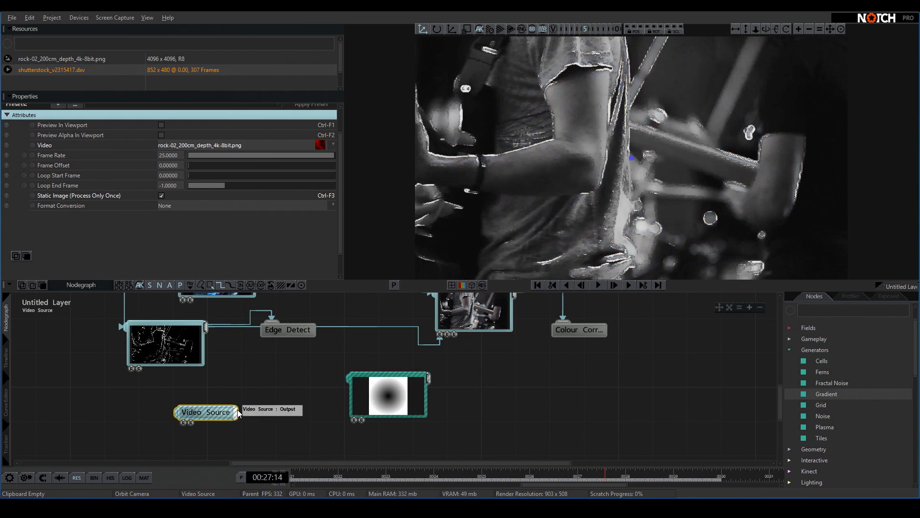
pyautogui.moveTo(237, 411); pyautogui.dragTo(447, 335)
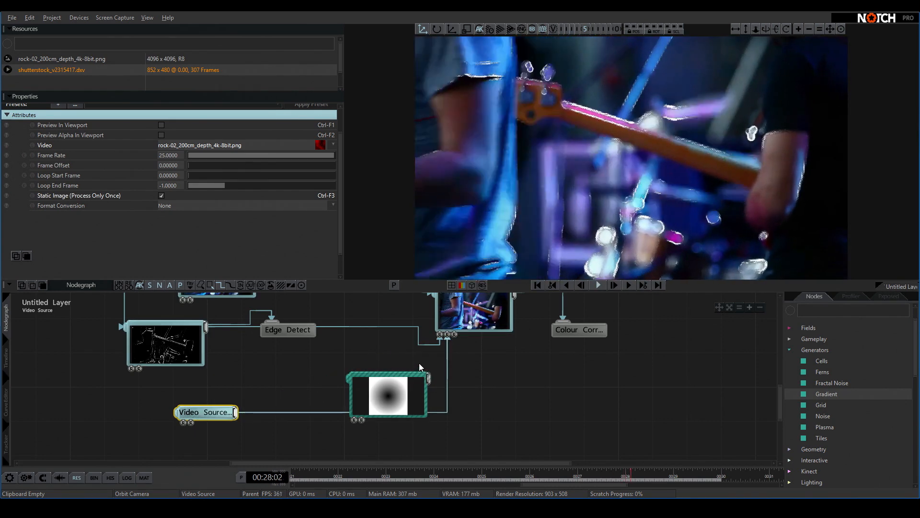
# Step: Expand the preview of the rock image Video Source, move the Gradient node lower and reselect the Video Source
pyautogui.doubleClick(211, 412)
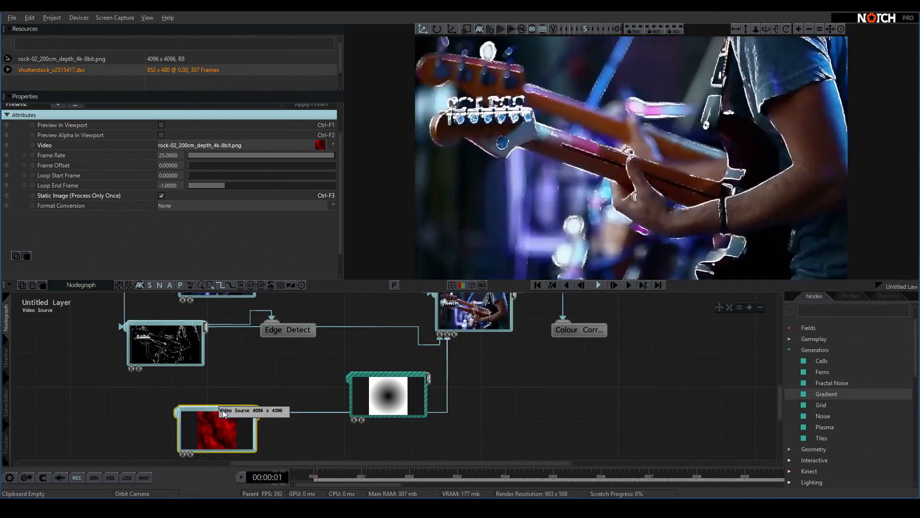
pyautogui.moveTo(274, 407); pyautogui.dragTo(272, 373, button='middle')
pyautogui.moveTo(377, 373); pyautogui.dragTo(395, 424)
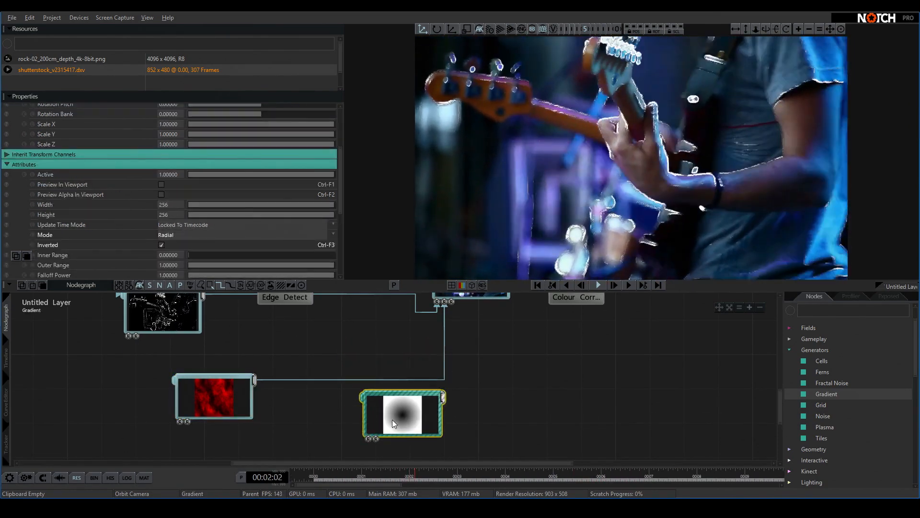
pyautogui.click(246, 401)
# Step: Review the image-masked composite with playback paused and running, and select the Colour Correction on its output
pyautogui.press('space')
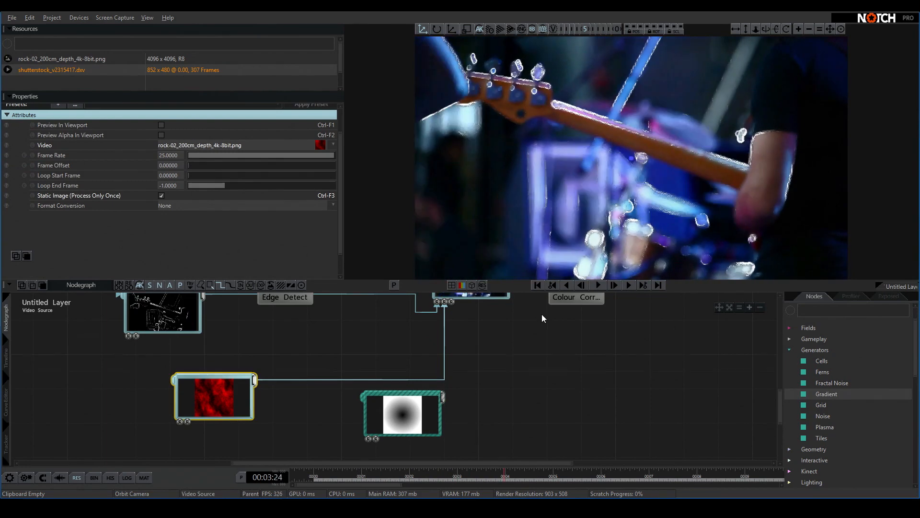
pyautogui.moveTo(542, 318); pyautogui.dragTo(541, 352, button='middle')
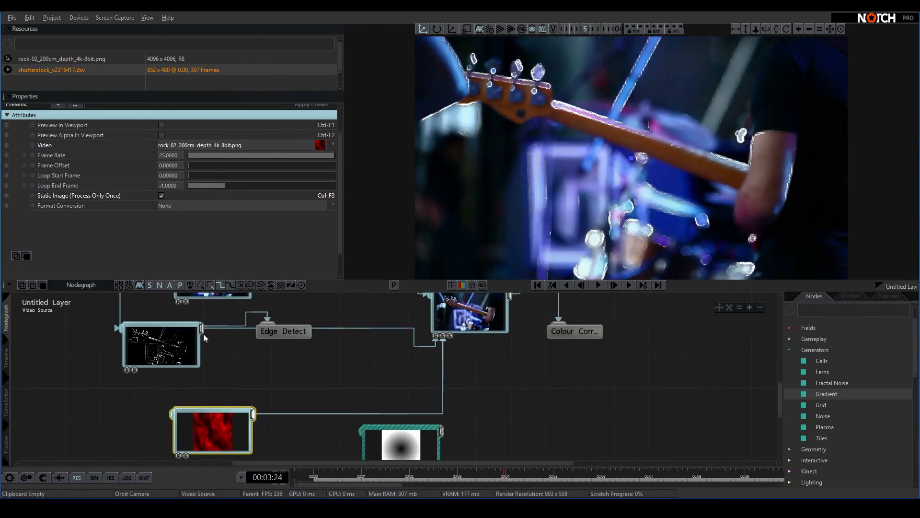
pyautogui.press('space')
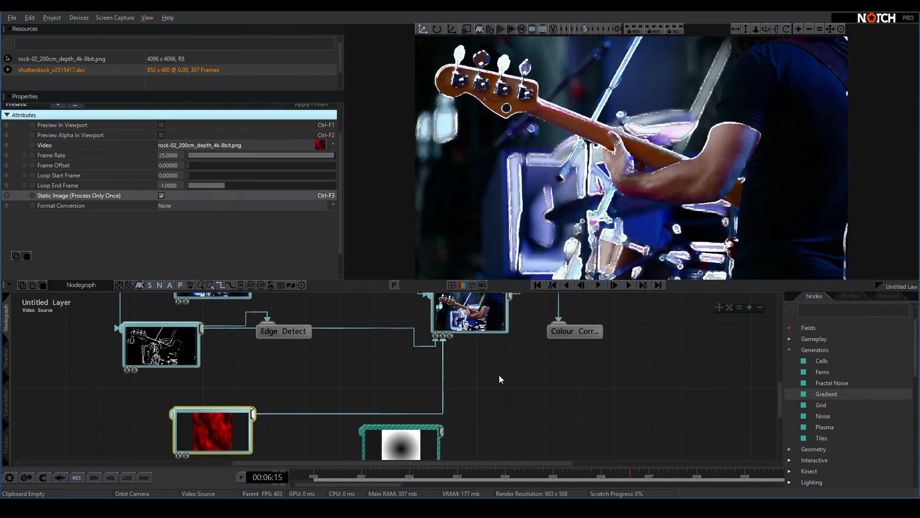
pyautogui.click(584, 335)
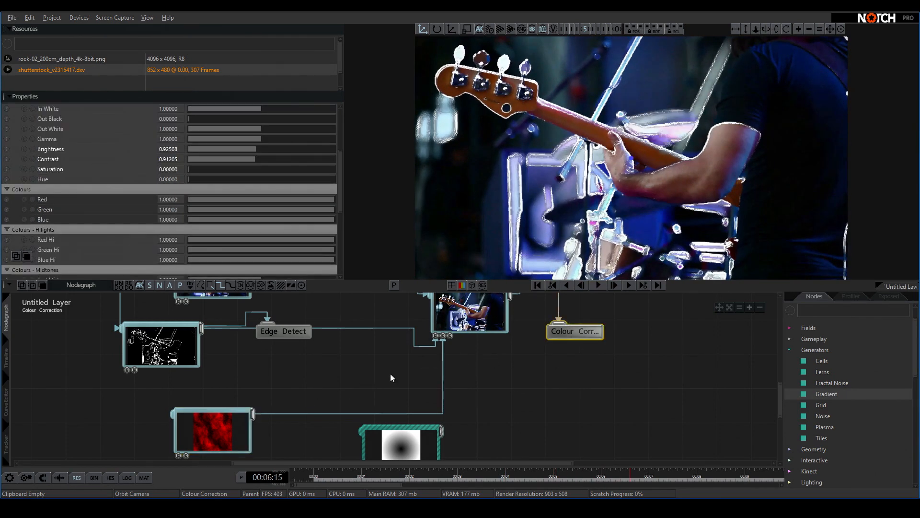
# Step: Disconnect the rock image from the Composite Sources Effect Mask, reconnect the Gradient to it and resume playback
pyautogui.scroll(1, 392, 377)
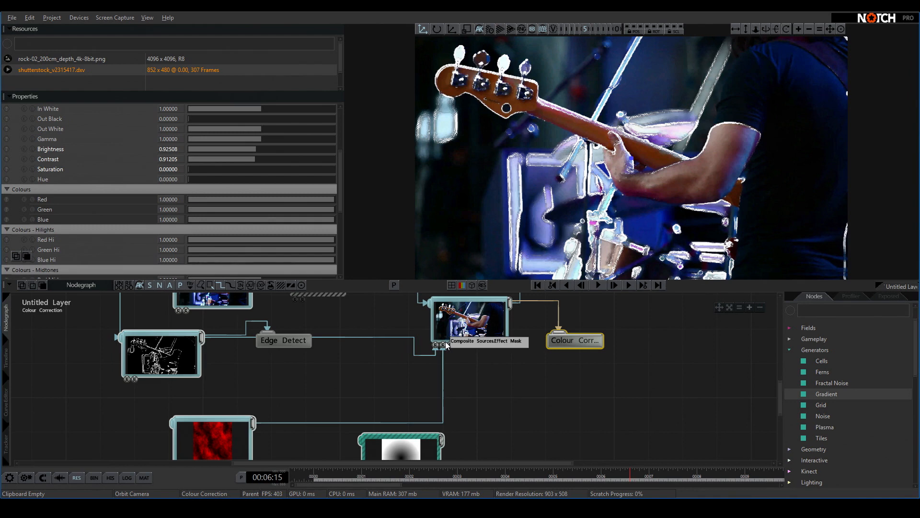
pyautogui.doubleClick(430, 422)
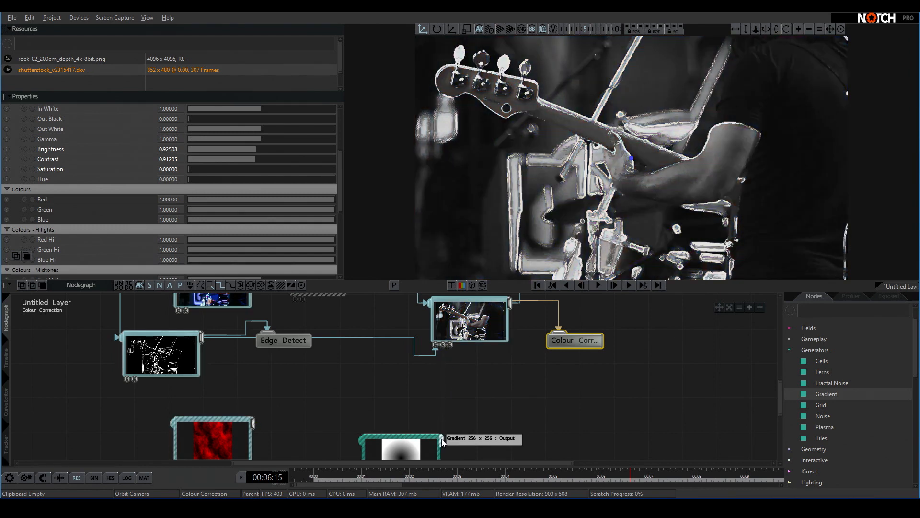
pyautogui.moveTo(443, 346); pyautogui.dragTo(444, 346)
pyautogui.press('space')
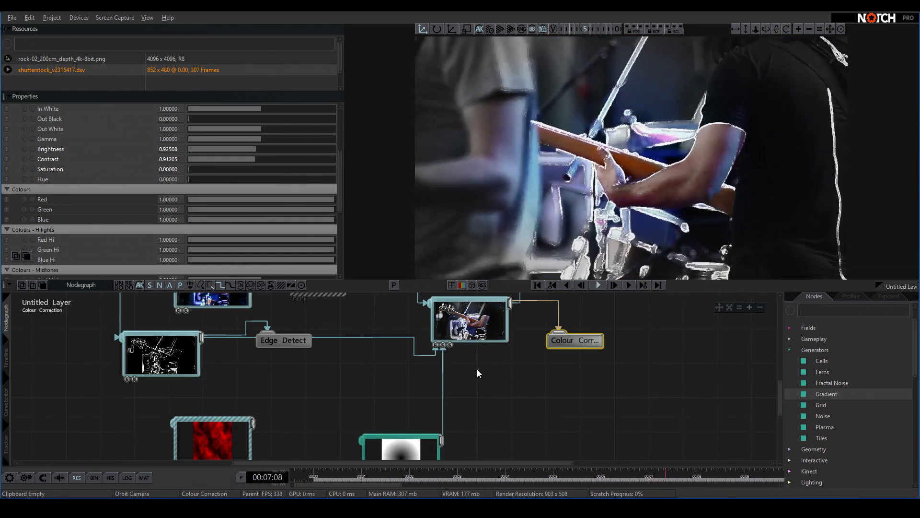
pyautogui.moveTo(475, 368); pyautogui.dragTo(464, 433, button='middle')
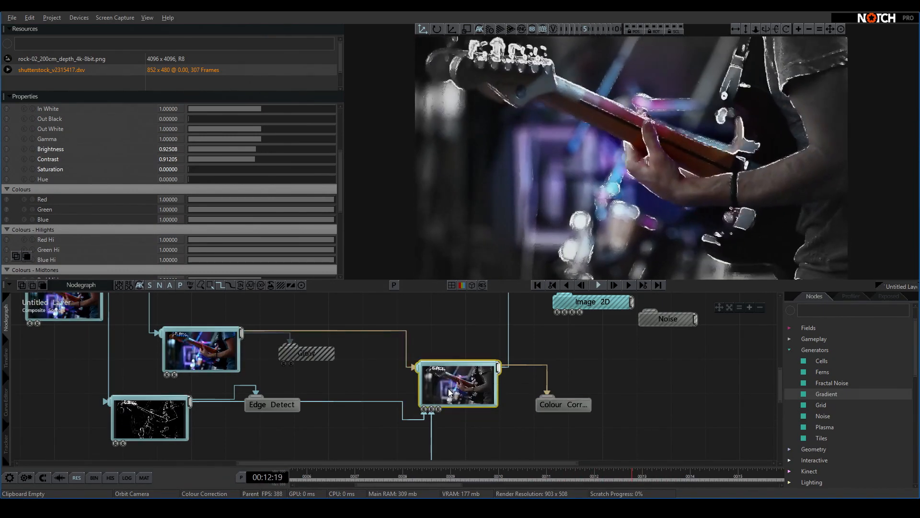
# Step: Check the edge-detected Video Null by toggling its viewport preview on and off
pyautogui.click(447, 388)
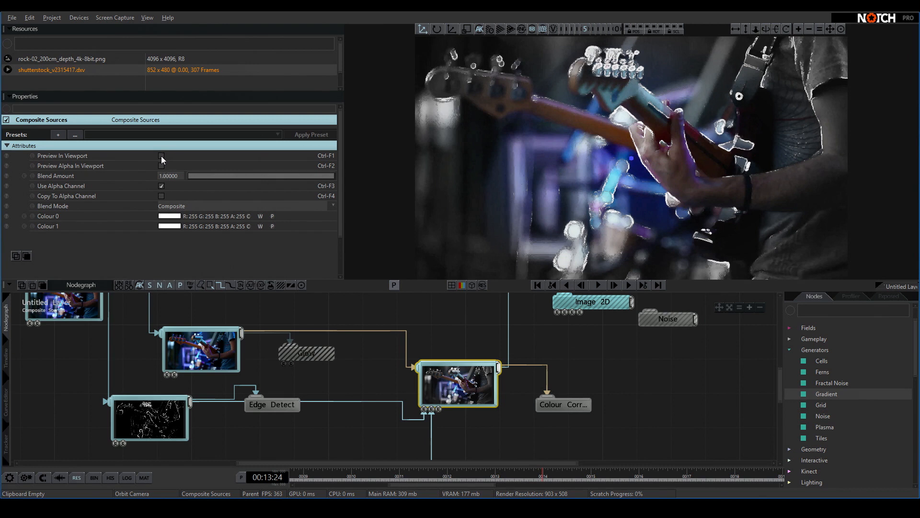
pyautogui.click(134, 436)
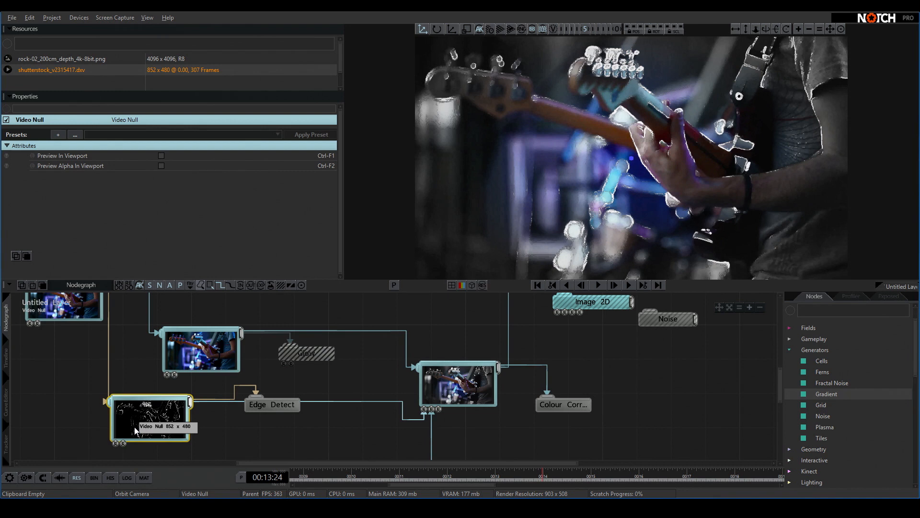
pyautogui.click(161, 156)
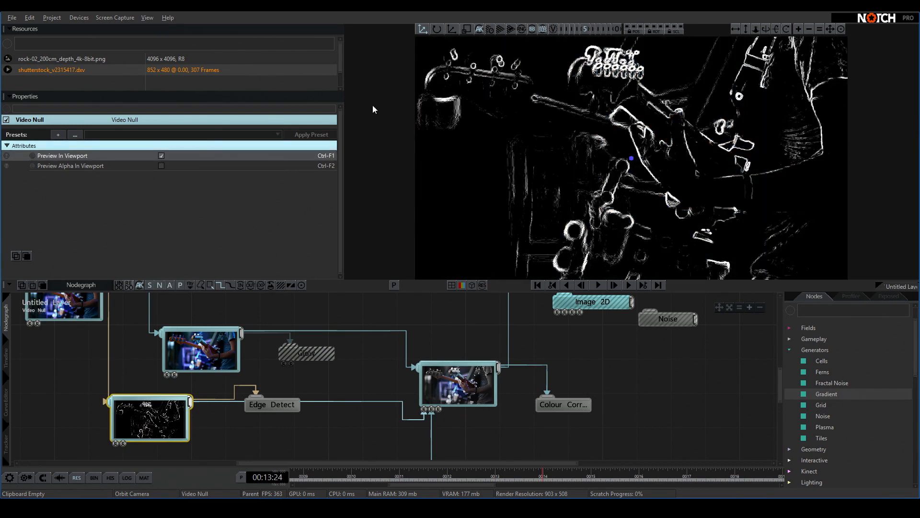
pyautogui.click(161, 156)
pyautogui.click(160, 155)
pyautogui.click(162, 155)
# Step: Preview the guitar Video Source and the blurred Video Null in the viewport one at a time, switching each preview back off
pyautogui.click(77, 309)
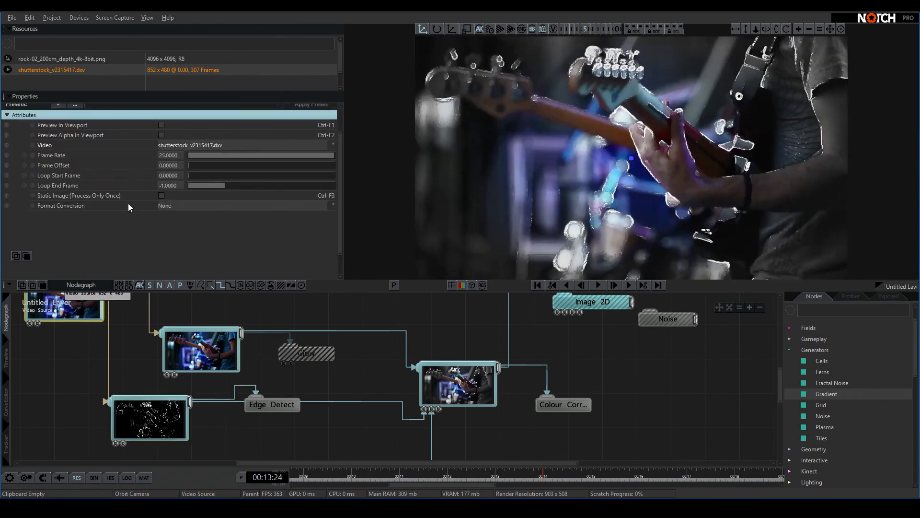
pyautogui.click(162, 125)
pyautogui.click(162, 124)
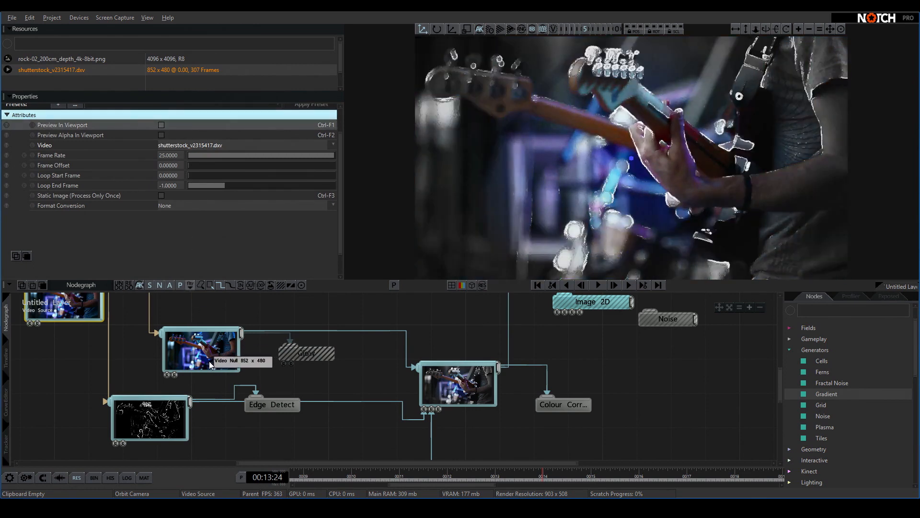
pyautogui.click(209, 361)
pyautogui.click(161, 155)
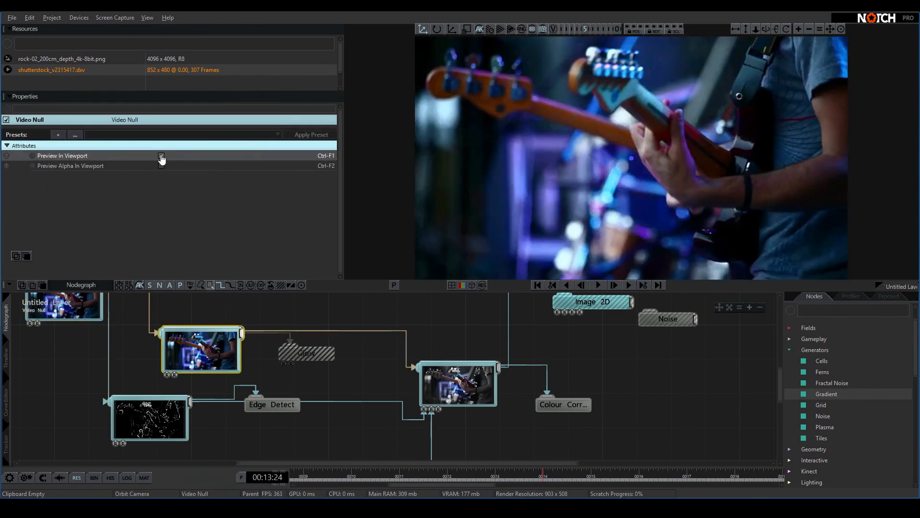
pyautogui.click(161, 155)
# Step: Examine the alpha channels of the two Video Nulls in the viewport, switching the alpha preview off when done
pyautogui.click(167, 420)
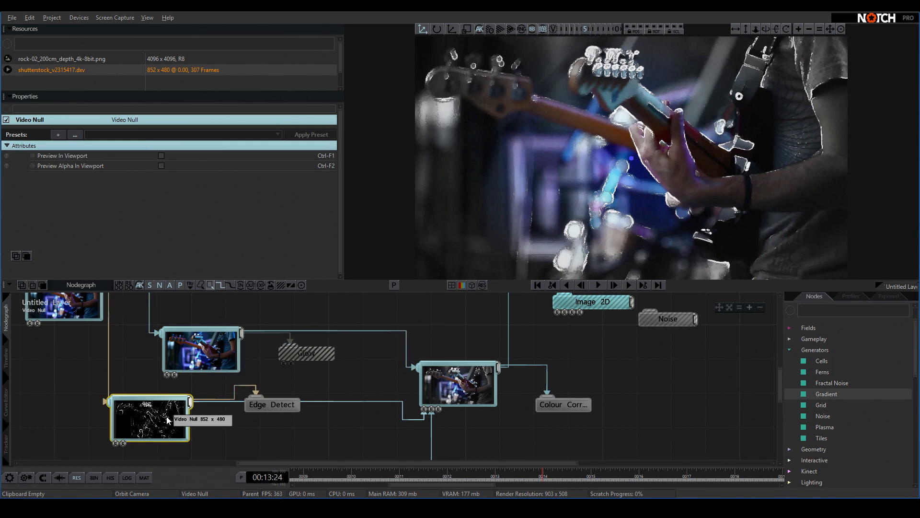
pyautogui.click(161, 165)
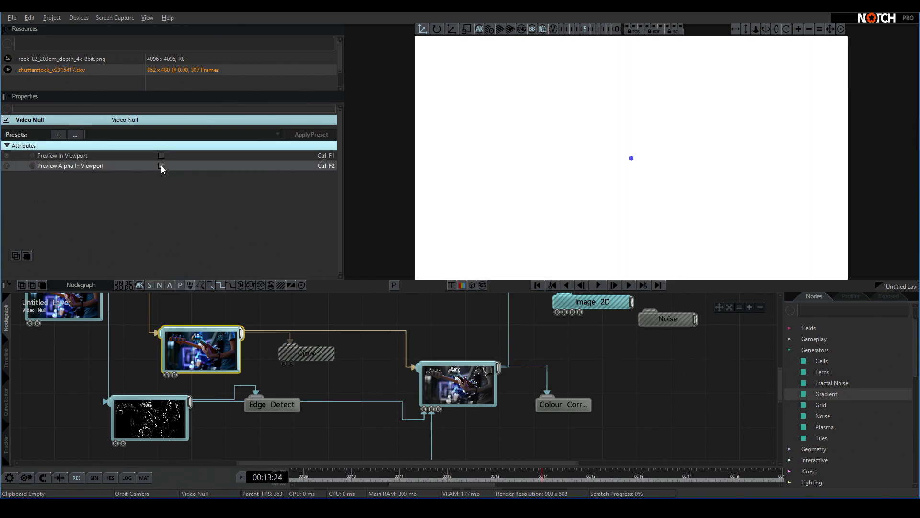
pyautogui.click(161, 165)
pyautogui.click(161, 165)
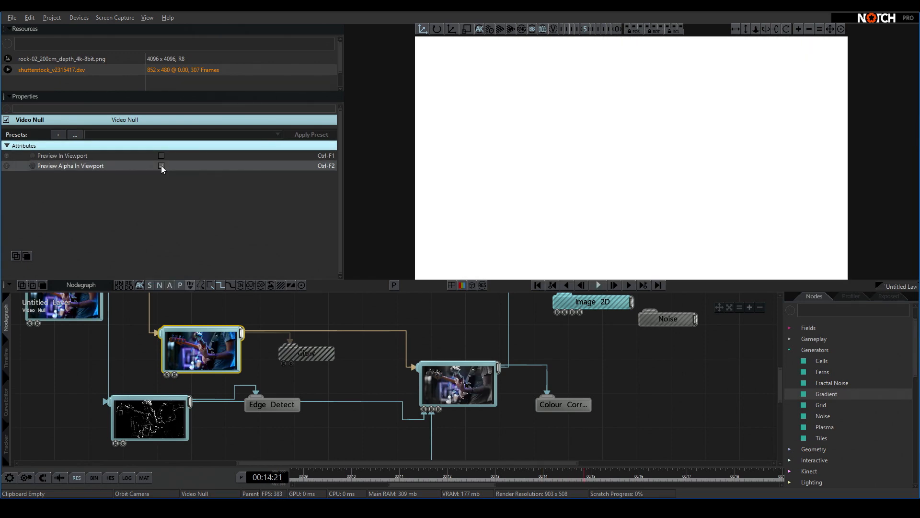
pyautogui.click(161, 167)
# Step: Examine the alpha channel of the Composite Sources node in the viewport and switch the alpha preview back off
pyautogui.click(455, 382)
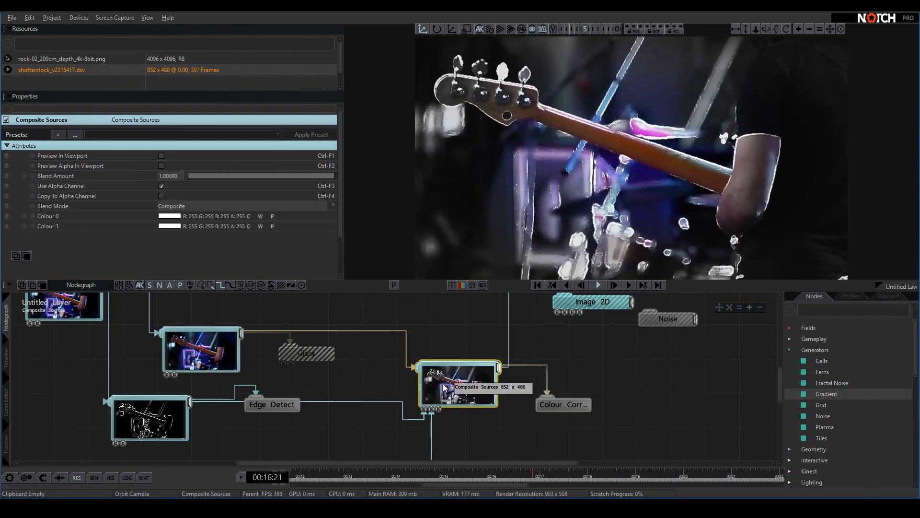
pyautogui.click(161, 166)
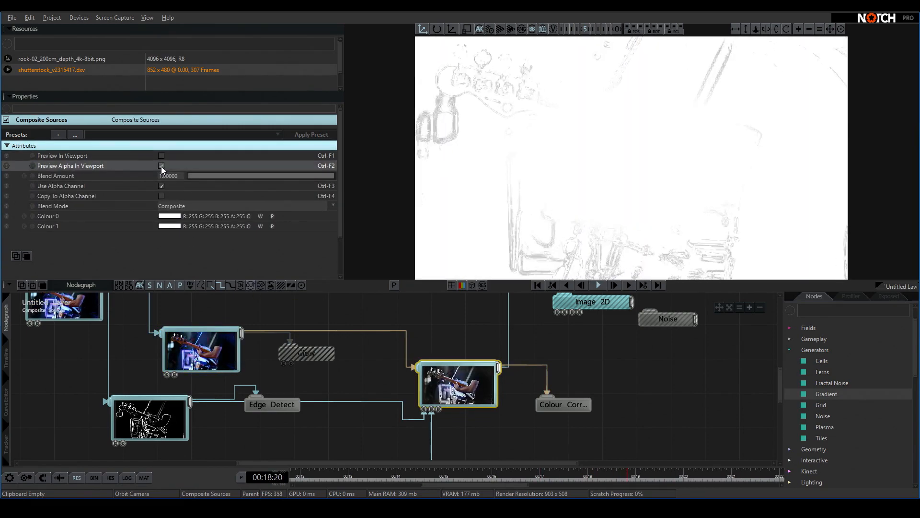
pyautogui.click(161, 166)
# Step: Feed the rock image Video Source into the Composite Sources Alpha Image and preview the composite's alpha in the viewport
pyautogui.moveTo(465, 383); pyautogui.dragTo(505, 362, button='right')
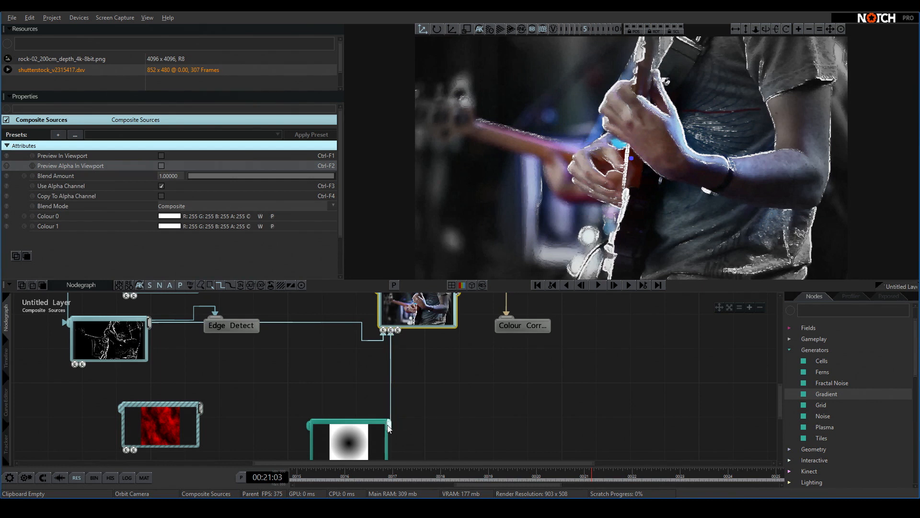
pyautogui.moveTo(201, 407); pyautogui.dragTo(401, 329)
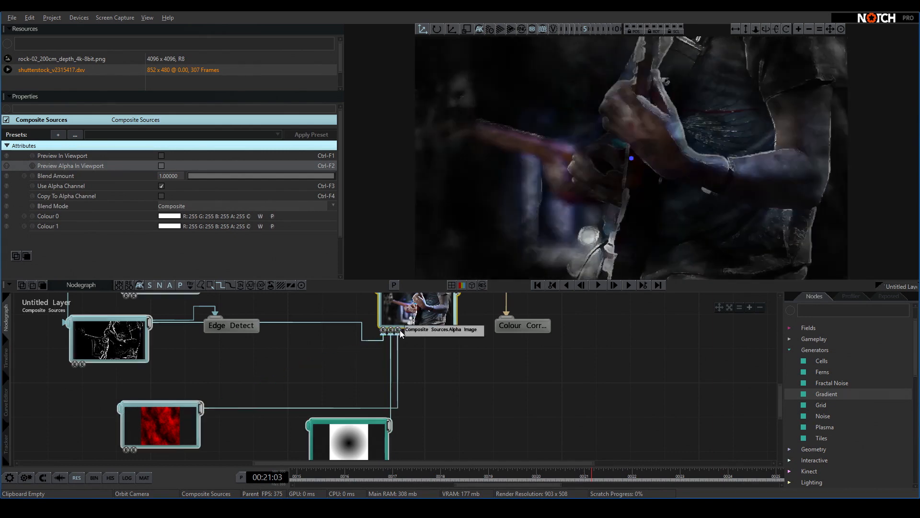
pyautogui.click(161, 166)
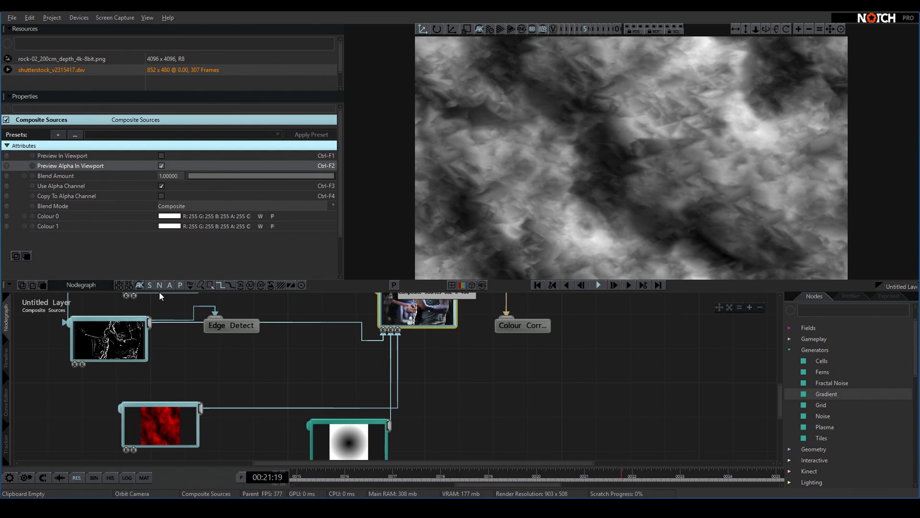
# Step: Disconnect the rock image from the Composite Sources Alpha Image and reconnect it to compare the alpha with and without it
pyautogui.click(188, 412)
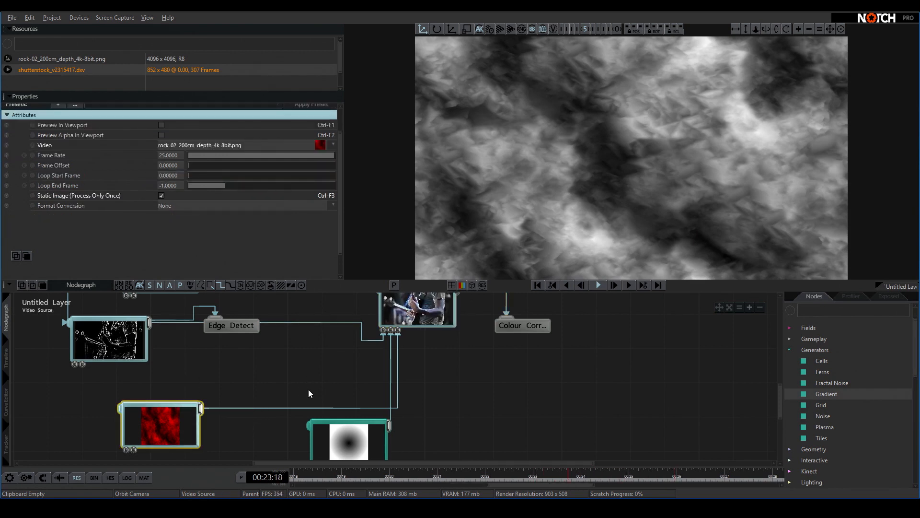
pyautogui.click(397, 369)
pyautogui.moveTo(390, 426); pyautogui.dragTo(399, 331)
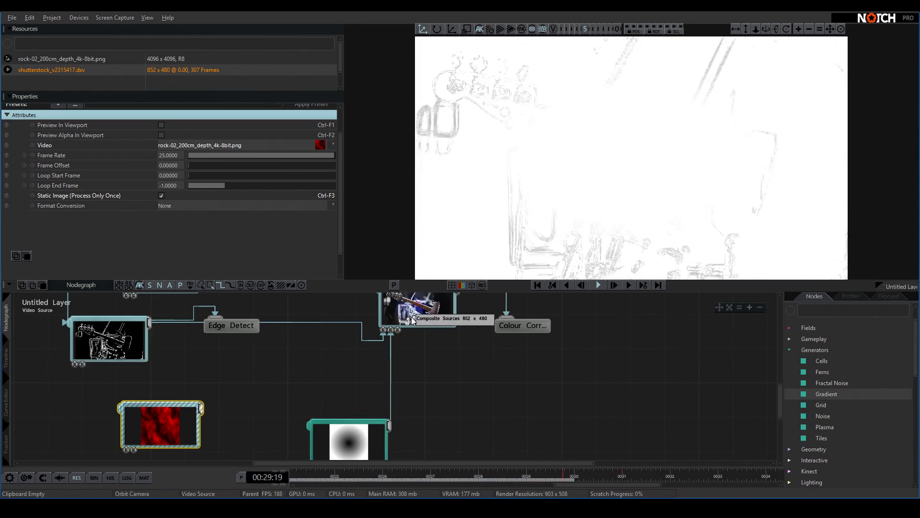
pyautogui.moveTo(412, 309); pyautogui.dragTo(420, 335, button='middle')
pyautogui.moveTo(208, 433); pyautogui.dragTo(405, 357)
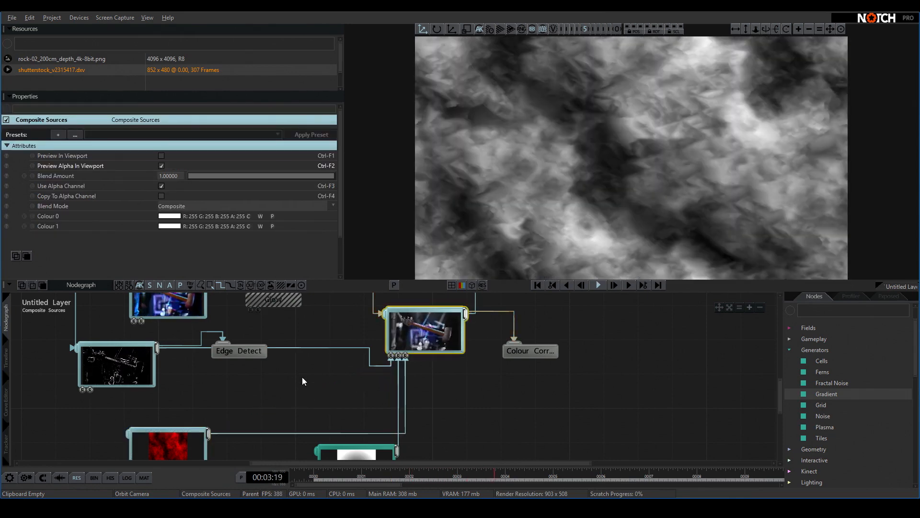
# Step: Turn off the alpha preview of the Composite Sources node to return the viewport to the full image
pyautogui.click(168, 445)
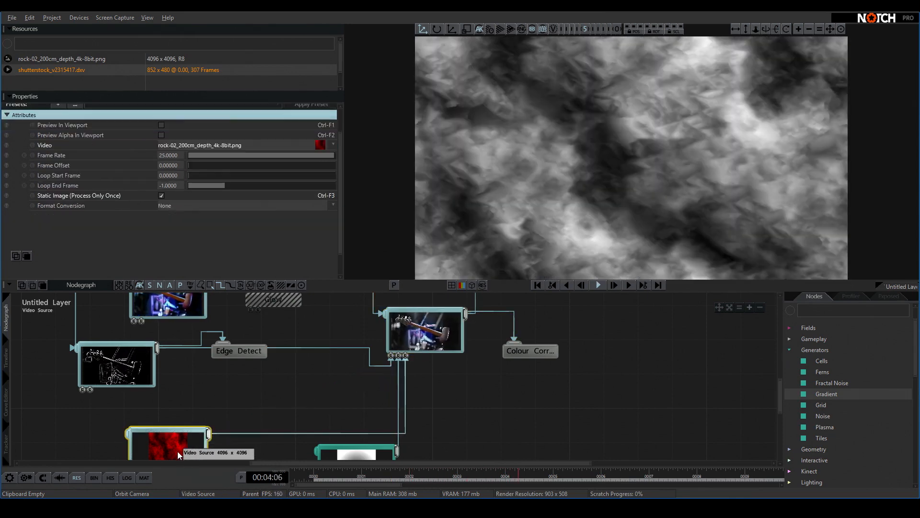
pyautogui.click(430, 326)
pyautogui.click(161, 166)
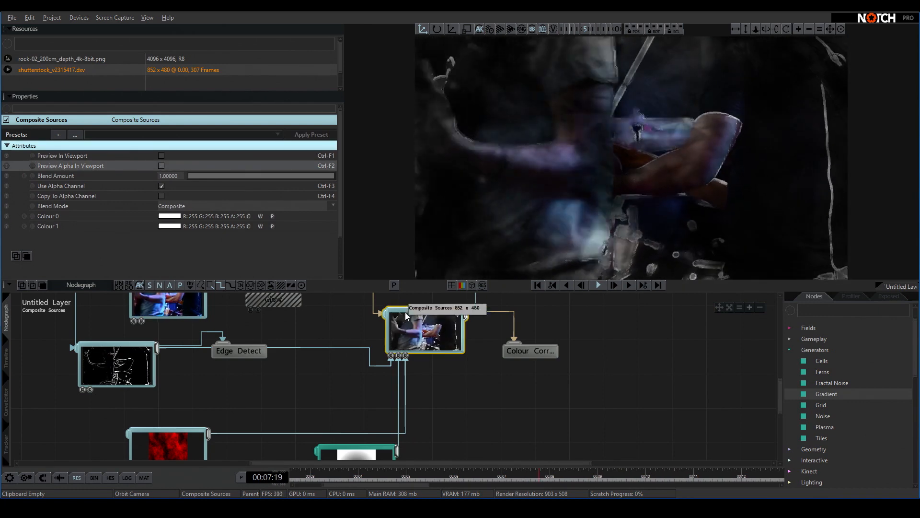
# Step: Shift the main Image 2D node slightly to the right and look over the whole node chain
pyautogui.moveTo(404, 312); pyautogui.dragTo(377, 373, button='middle')
pyautogui.moveTo(530, 323); pyautogui.dragTo(518, 368, button='middle')
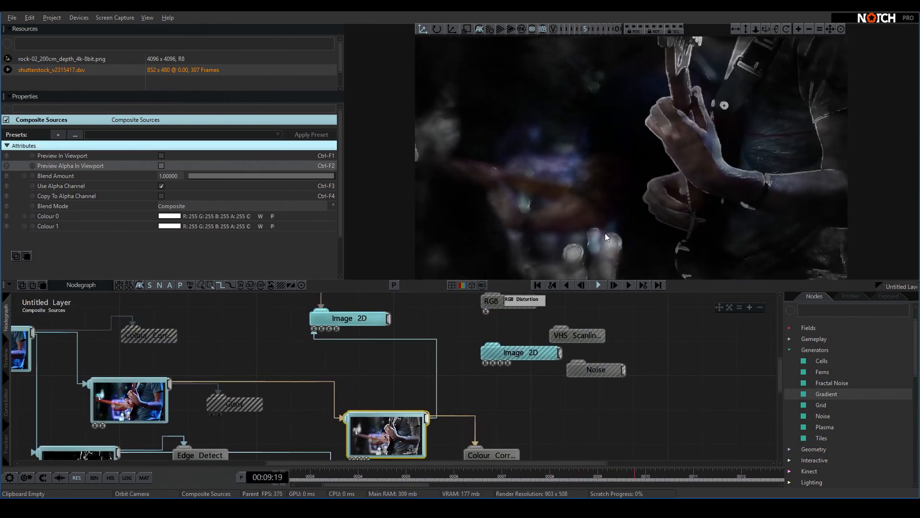
pyautogui.click(361, 317)
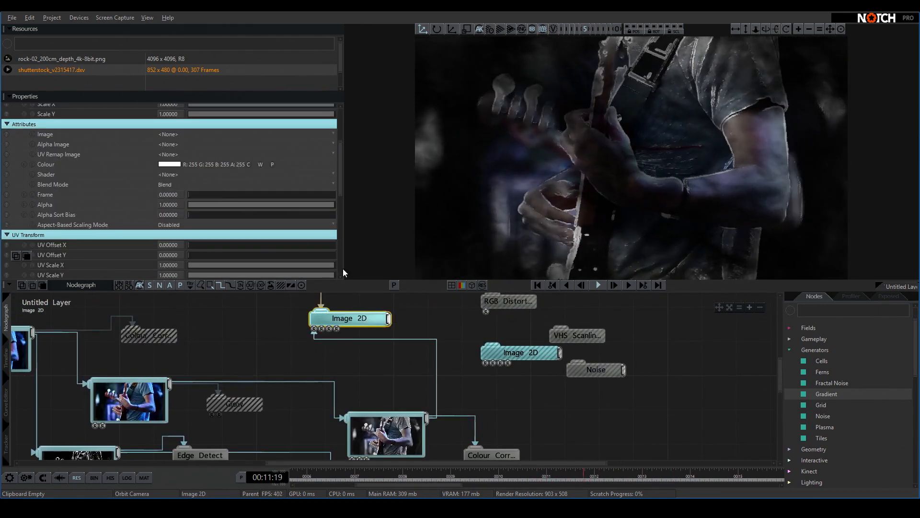
pyautogui.moveTo(358, 312)
pyautogui.mouseDown()
pyautogui.moveTo(401, 309)
pyautogui.moveTo(375, 312)
pyautogui.mouseUp()
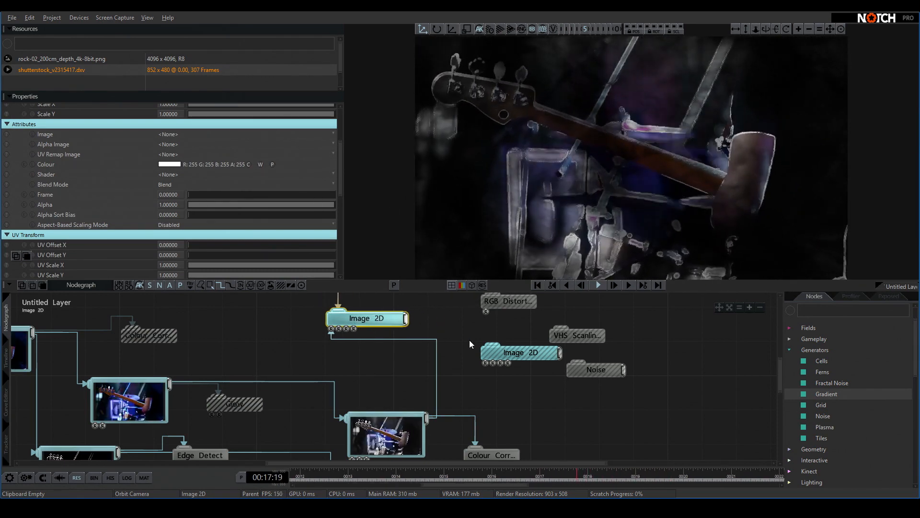
pyautogui.moveTo(477, 410); pyautogui.dragTo(510, 325, button='middle')
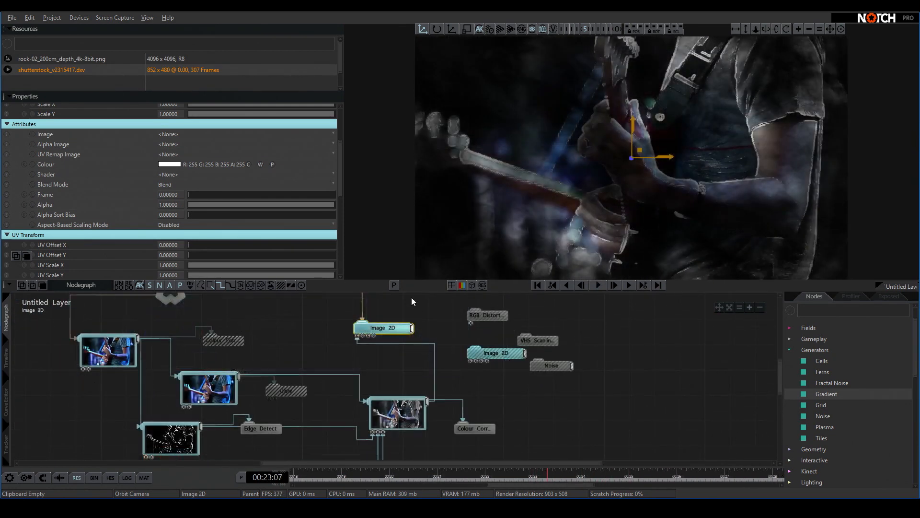
pyautogui.moveTo(309, 309); pyautogui.dragTo(300, 351, button='middle')
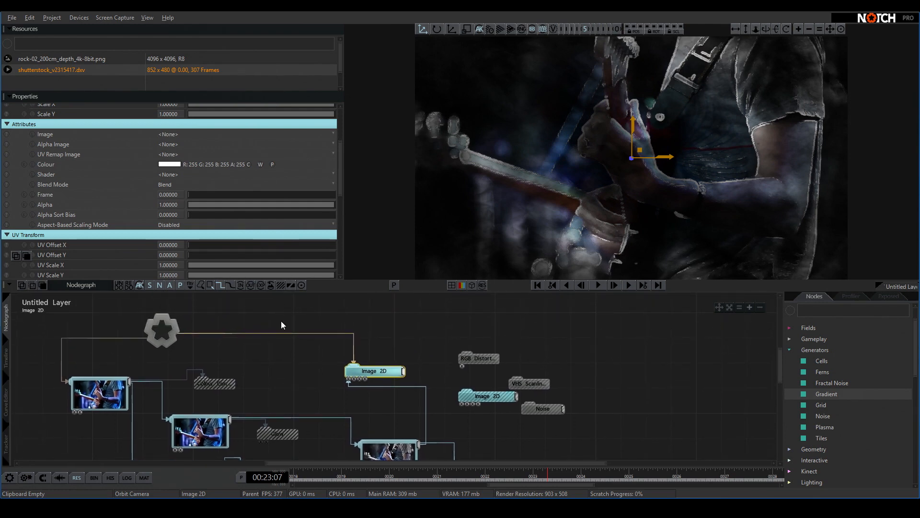
# Step: Start a new project without saving the current one and dismiss the start screen
pyautogui.click(12, 18)
pyautogui.click(29, 28)
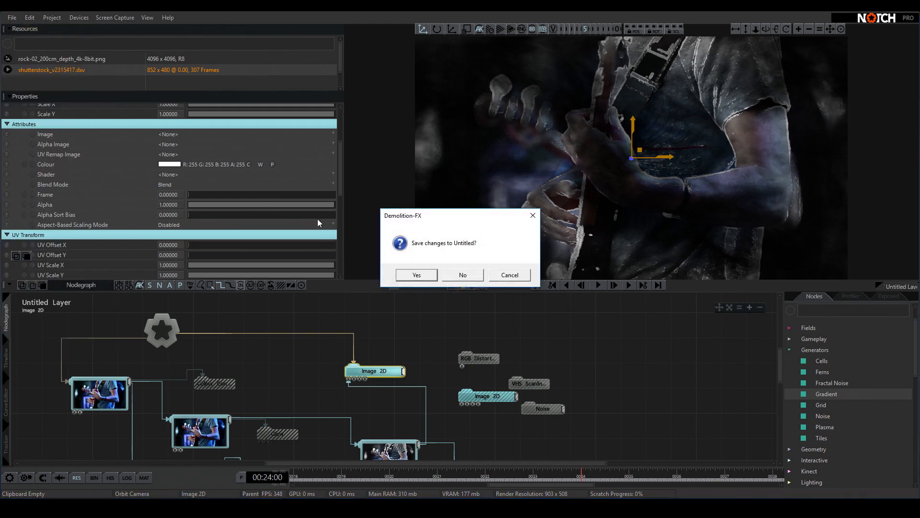
pyautogui.click(471, 280)
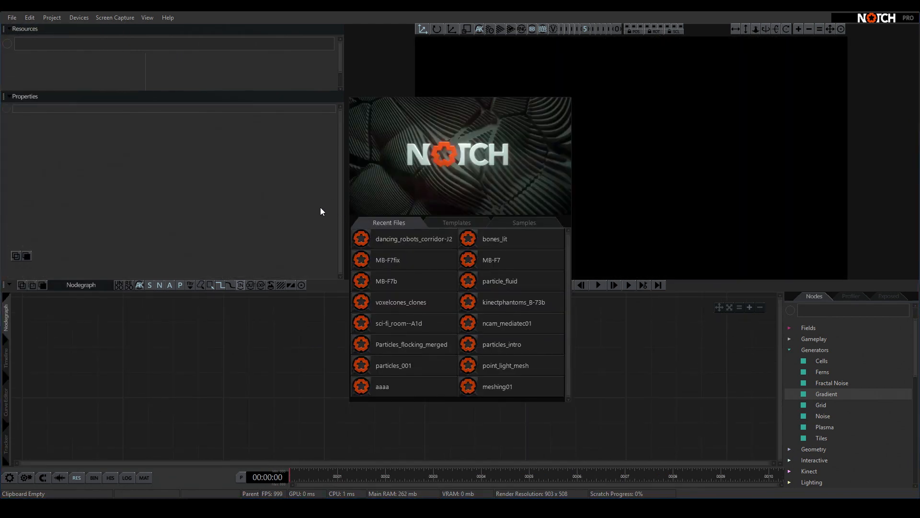
pyautogui.click(189, 153)
# Step: Import the video shutterstock_v2498345.dxv into the project resources
pyautogui.rightClick(86, 67)
pyautogui.moveTo(120, 70)
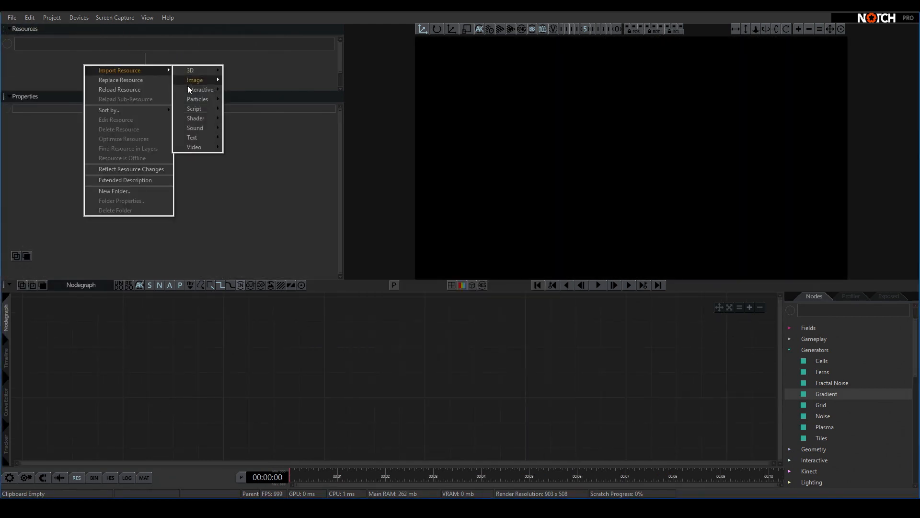
pyautogui.click(236, 148)
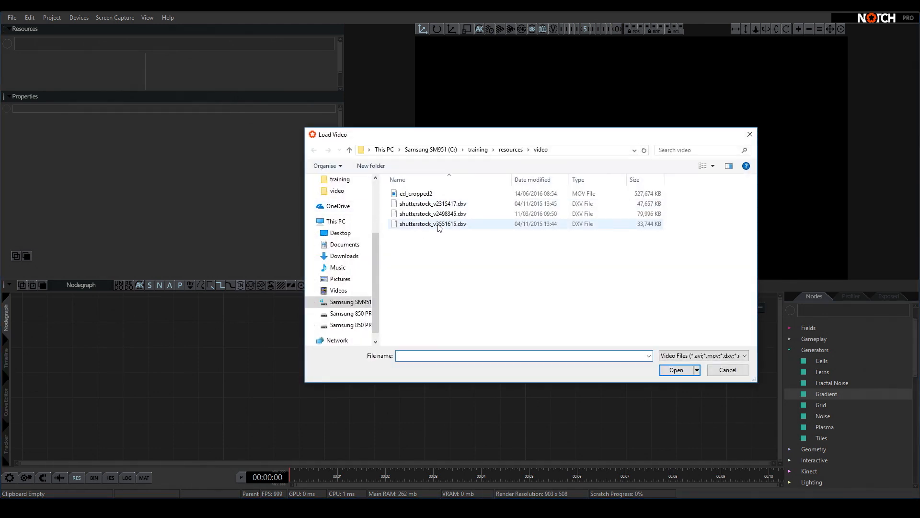
pyautogui.click(440, 219)
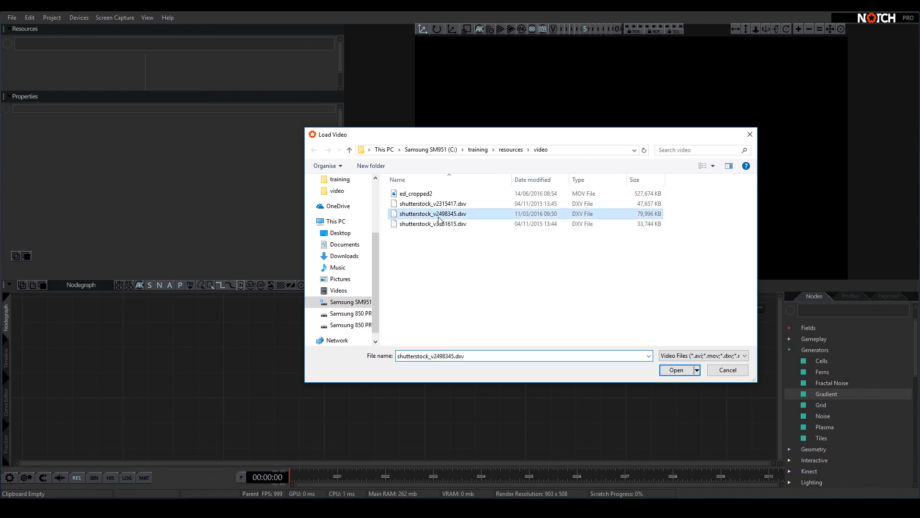
pyautogui.doubleClick(439, 220)
# Step: Add the imported video to the nodegraph as a Video Source under the root, and add an Image 2D node beside it
pyautogui.moveTo(66, 59); pyautogui.dragTo(293, 412)
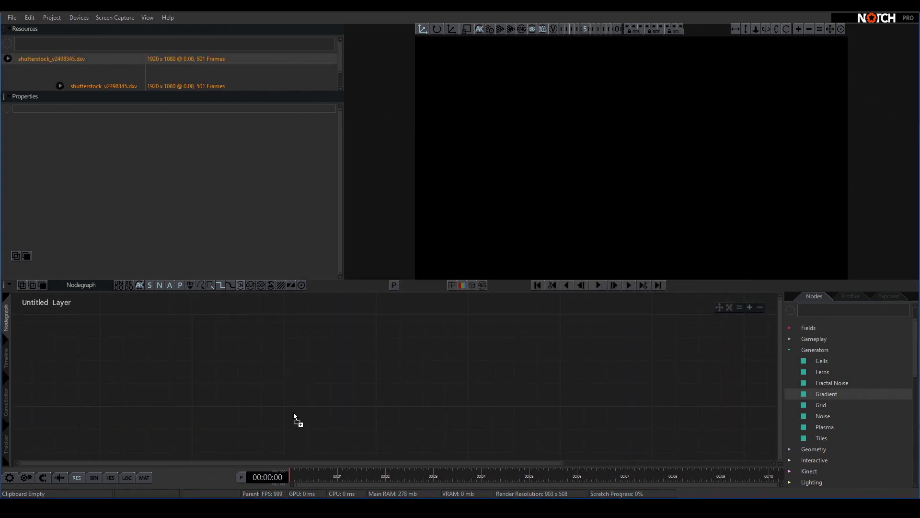
pyautogui.click(504, 326)
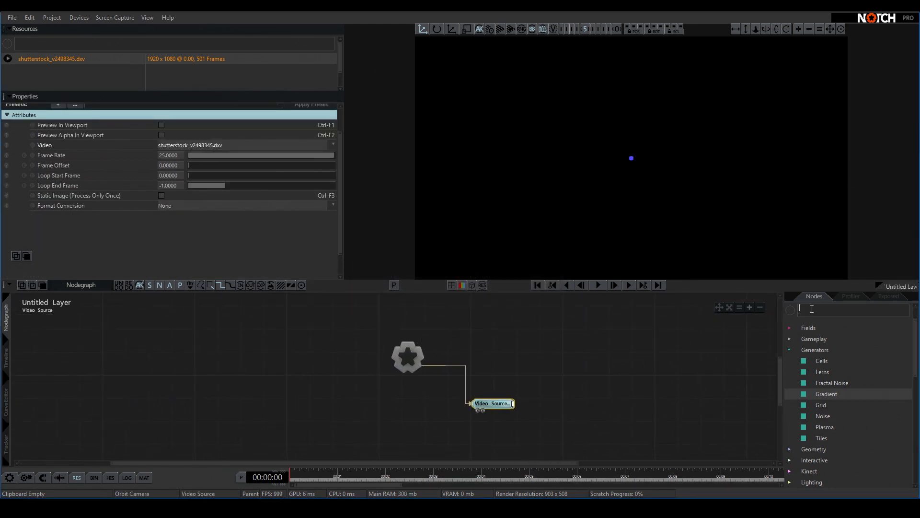
pyautogui.write('image 2')
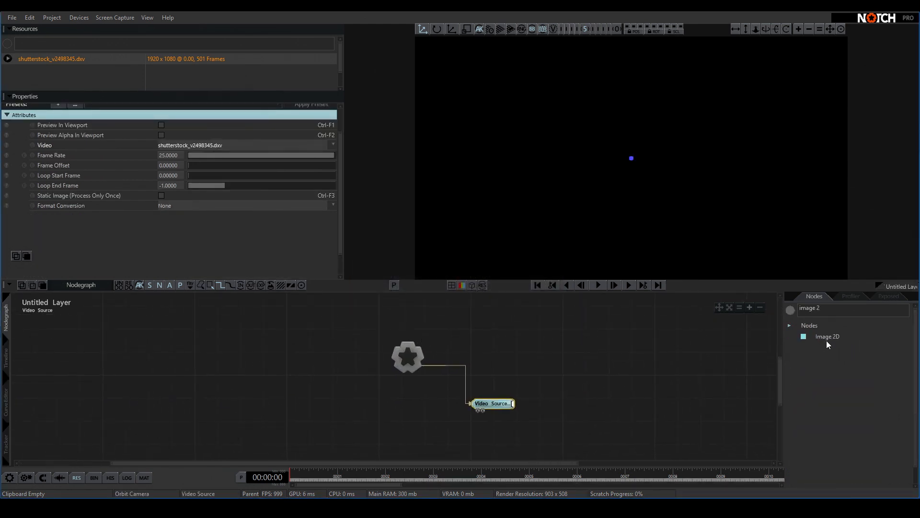
pyautogui.moveTo(828, 344); pyautogui.dragTo(615, 361)
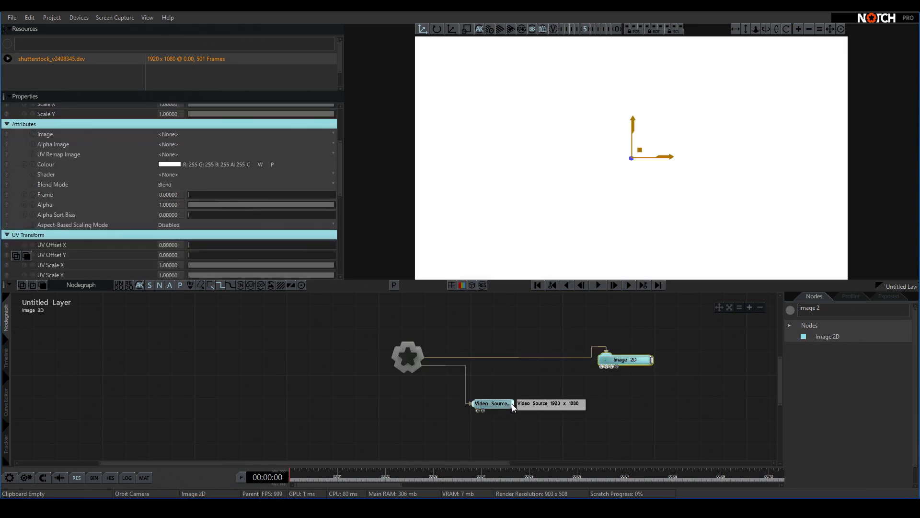
# Step: Feed the Video Source into the Image 2D's image input, play the timeline and clear the node search
pyautogui.moveTo(588, 375); pyautogui.dragTo(601, 367)
pyautogui.press('space')
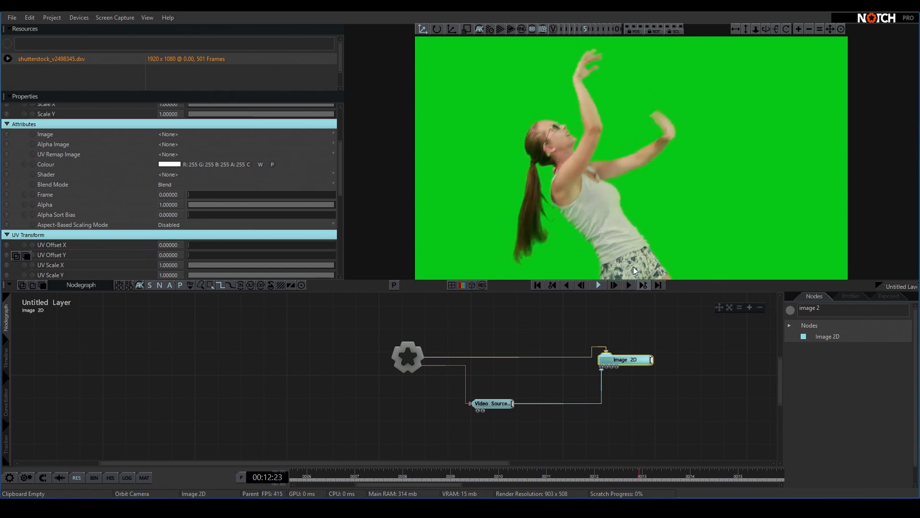
pyautogui.click(791, 309)
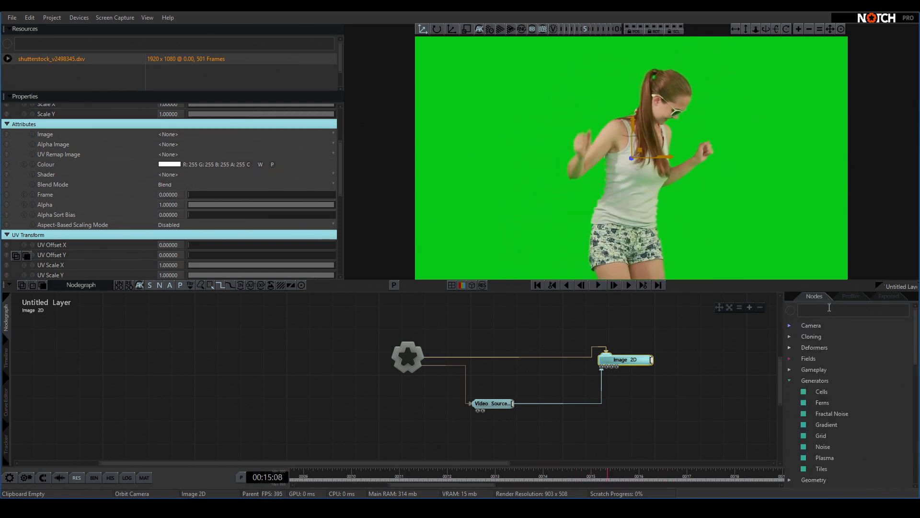
# Step: Find the Video Null node by searching for "video n" and add it as a child of the Video Source
pyautogui.write('video')
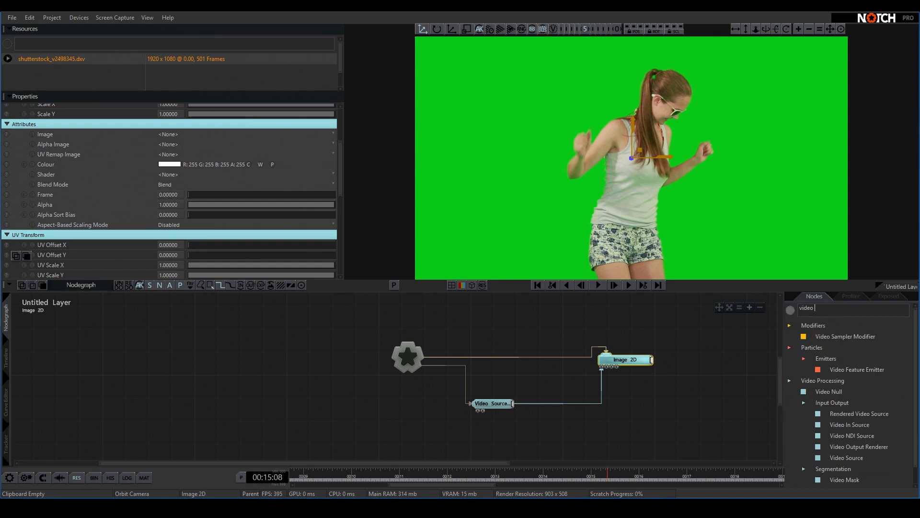
pyautogui.write(' n')
pyautogui.moveTo(827, 336); pyautogui.dragTo(806, 343)
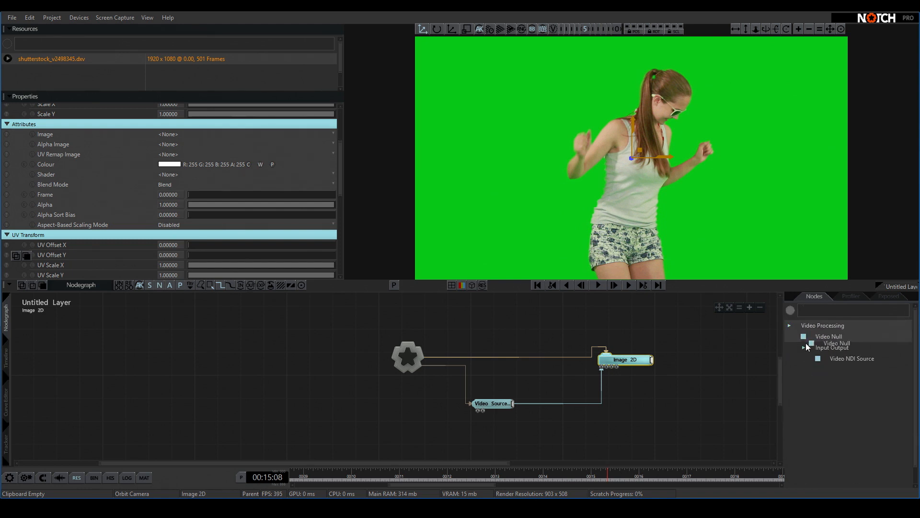
pyautogui.moveTo(535, 422); pyautogui.dragTo(537, 425)
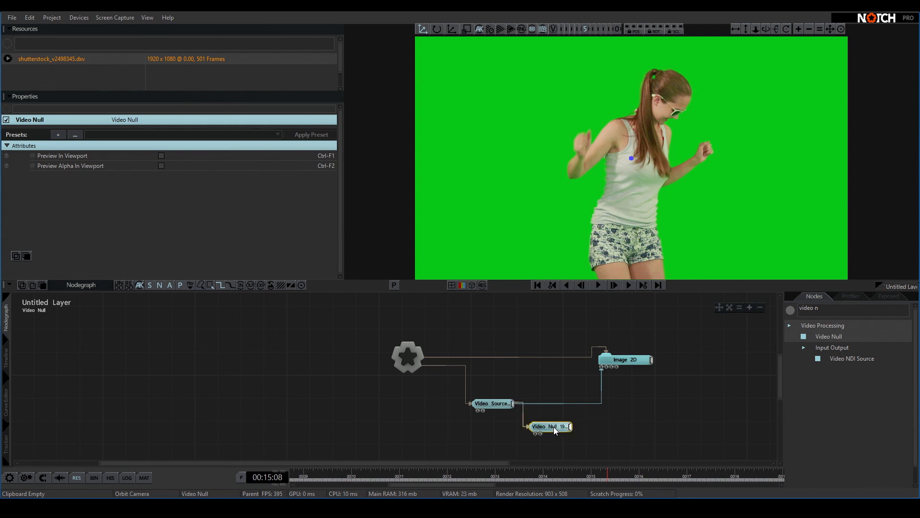
# Step: Expand the Video Source and Video Null nodes to show their preview thumbnails and play the timeline
pyautogui.doubleClick(499, 403)
pyautogui.press('space')
pyautogui.moveTo(573, 426); pyautogui.dragTo(597, 428)
pyautogui.scroll(1, 621, 436)
pyautogui.moveTo(652, 415); pyautogui.dragTo(549, 379, button='middle')
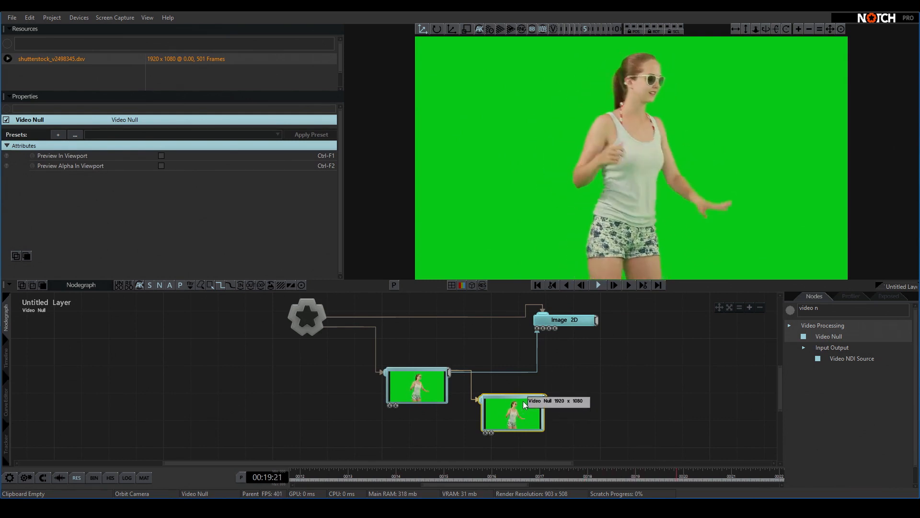
# Step: Add a Key Colour Mask from the Post-FX Image Processing category under the Video Null and play the timeline
pyautogui.click(790, 311)
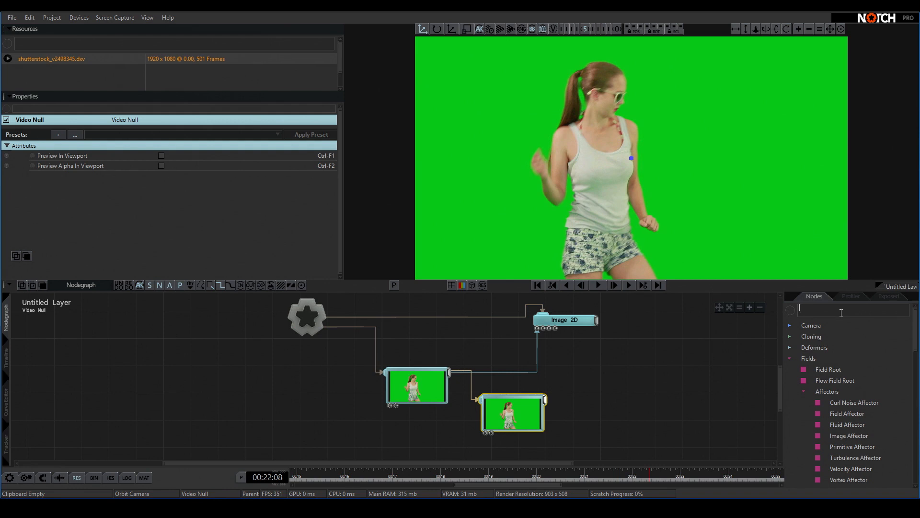
pyautogui.moveTo(915, 343); pyautogui.dragTo(915, 433)
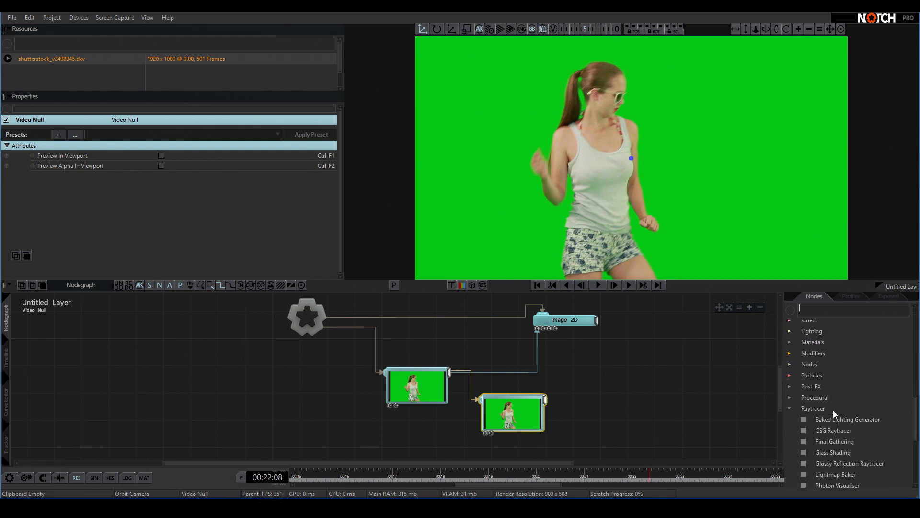
pyautogui.click(788, 386)
pyautogui.scroll(-1, 820, 413)
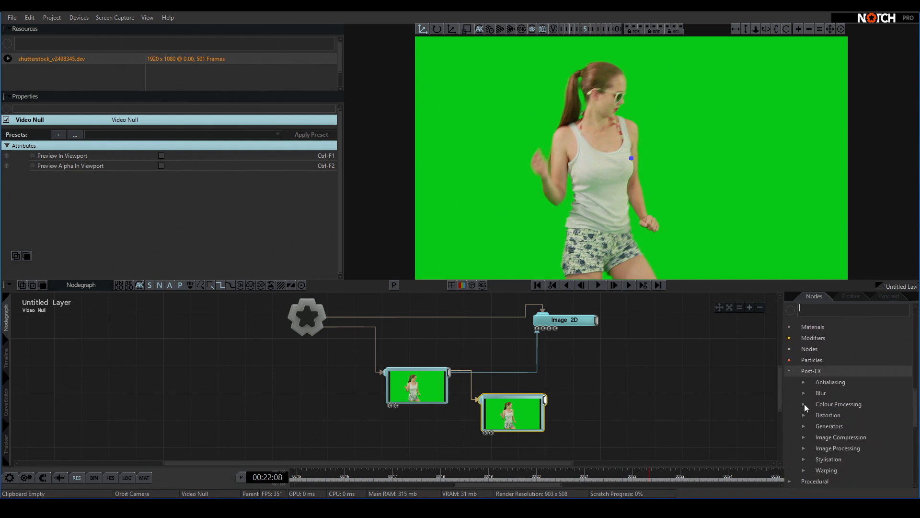
pyautogui.click(805, 404)
pyautogui.click(804, 404)
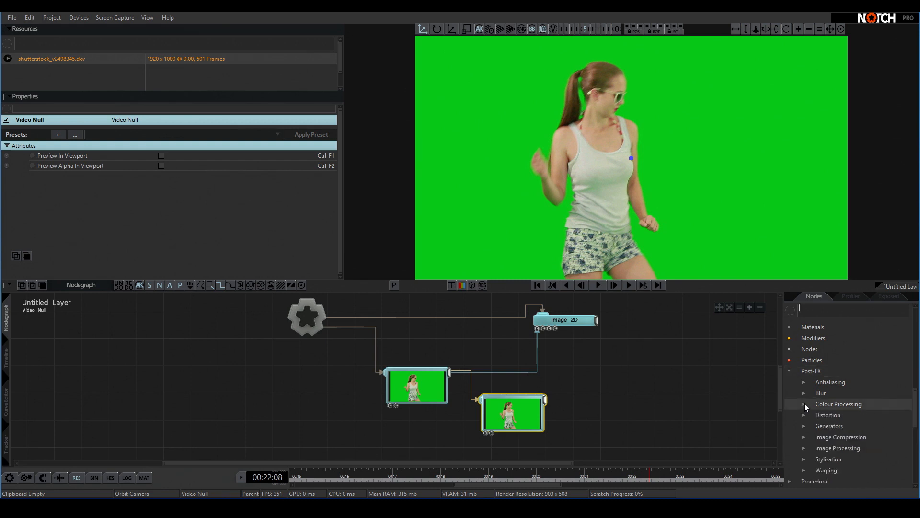
pyautogui.click(803, 448)
pyautogui.scroll(-9, 850, 396)
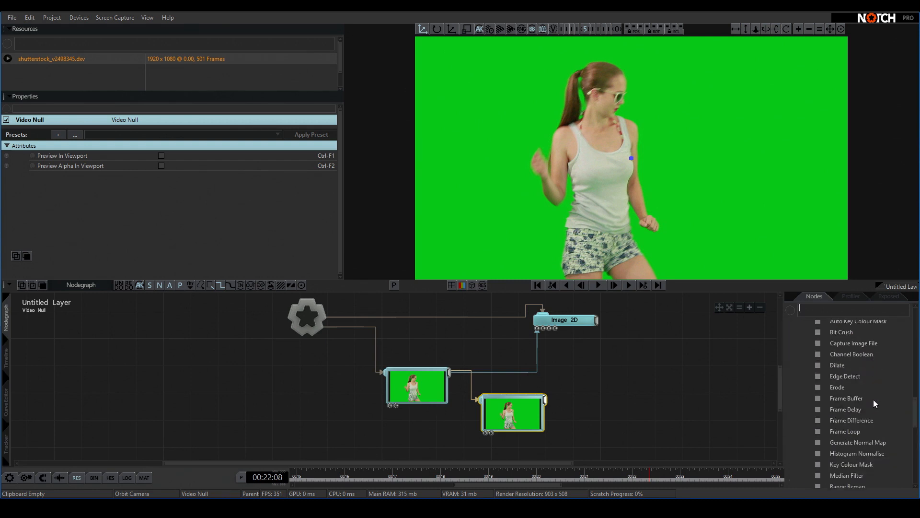
pyautogui.scroll(-2, 869, 408)
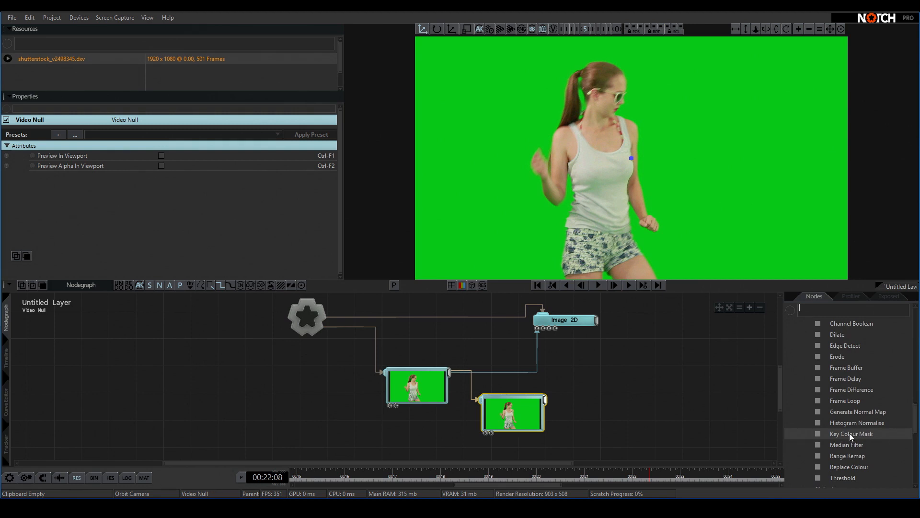
pyautogui.moveTo(573, 403); pyautogui.dragTo(573, 404)
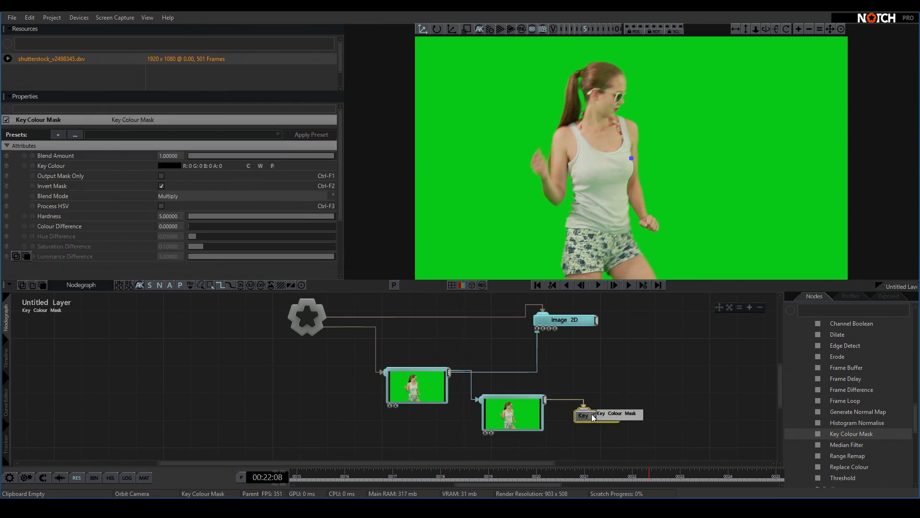
pyautogui.press('space')
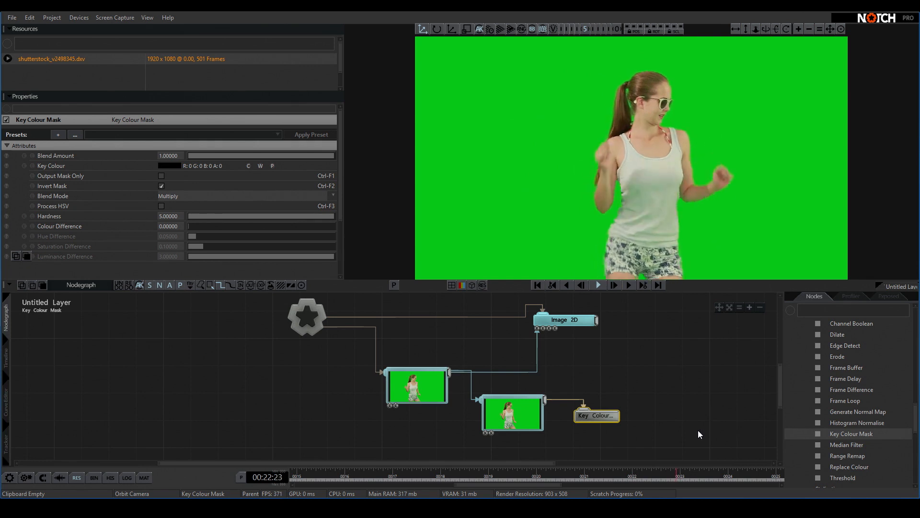
# Step: Enable Output Mask Only on the Key Colour Mask and set its key colour to green with R 69, G 208, B 36
pyautogui.click(162, 176)
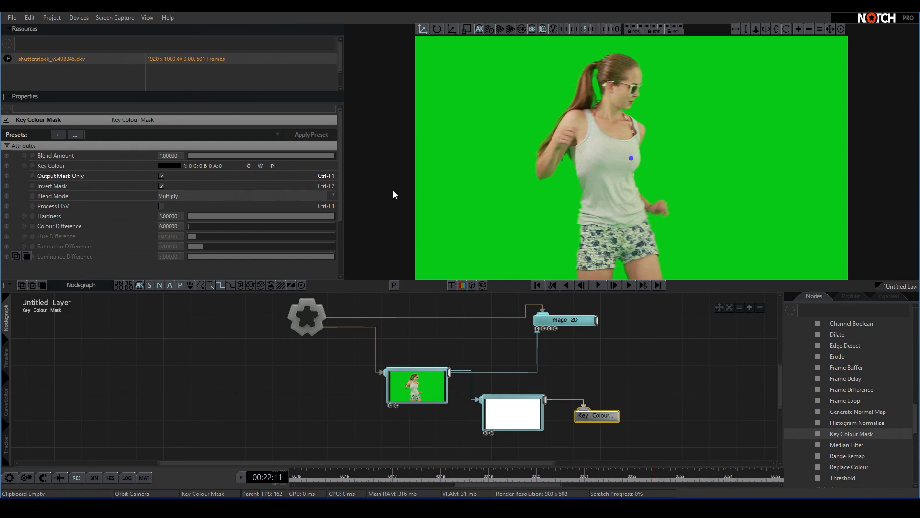
pyautogui.click(169, 166)
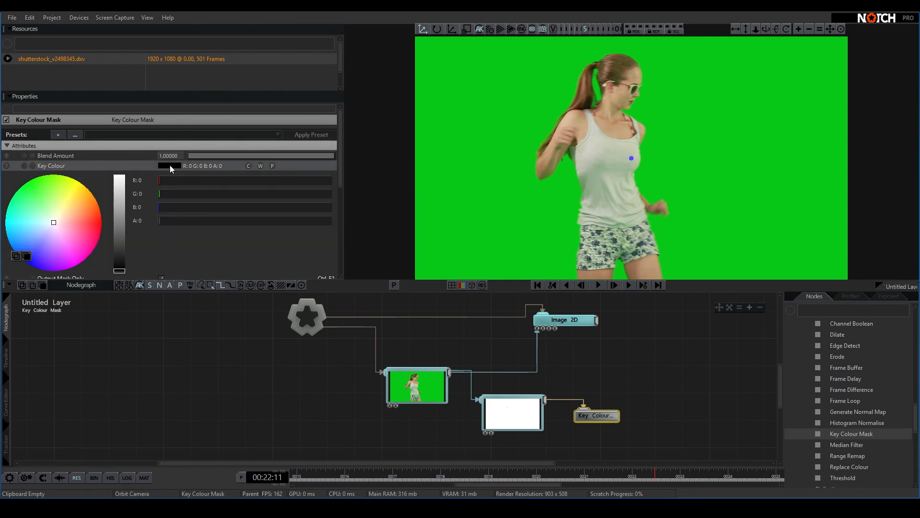
pyautogui.scroll(-3, 170, 165)
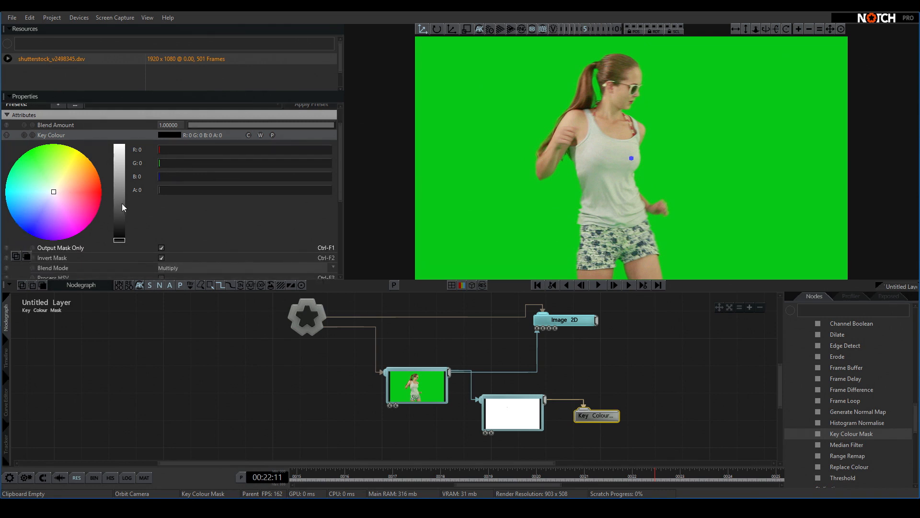
pyautogui.moveTo(120, 207); pyautogui.dragTo(120, 173)
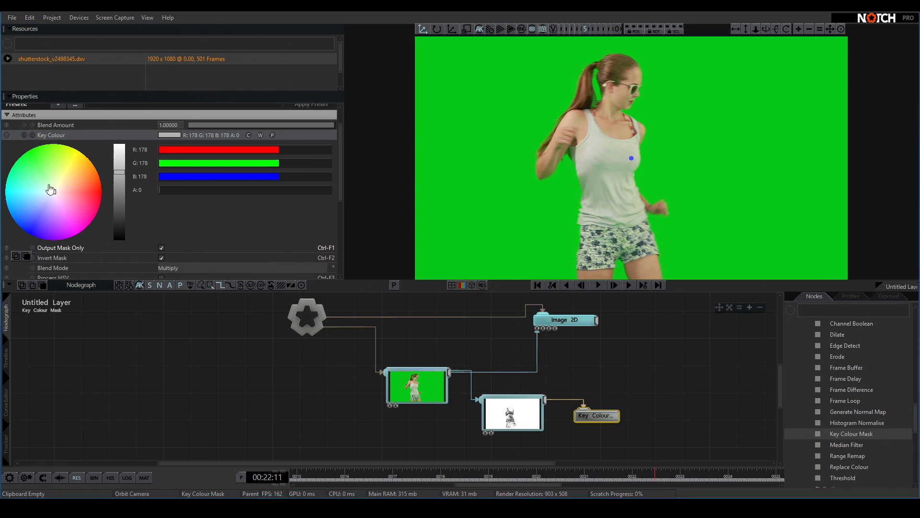
pyautogui.moveTo(48, 189)
pyautogui.mouseDown()
pyautogui.moveTo(50, 158)
pyautogui.moveTo(37, 176)
pyautogui.moveTo(58, 166)
pyautogui.moveTo(42, 155)
pyautogui.mouseUp()
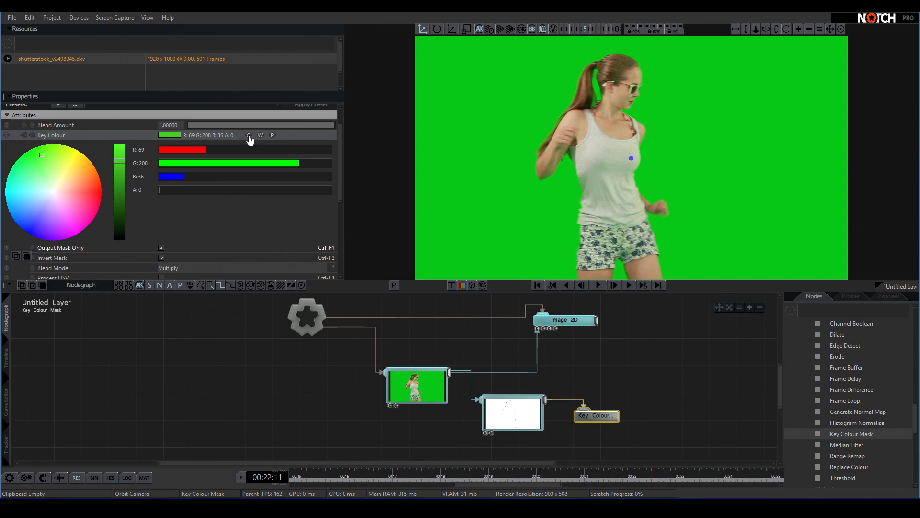
pyautogui.click(248, 136)
pyautogui.click(462, 202)
pyautogui.moveTo(460, 202); pyautogui.dragTo(446, 208)
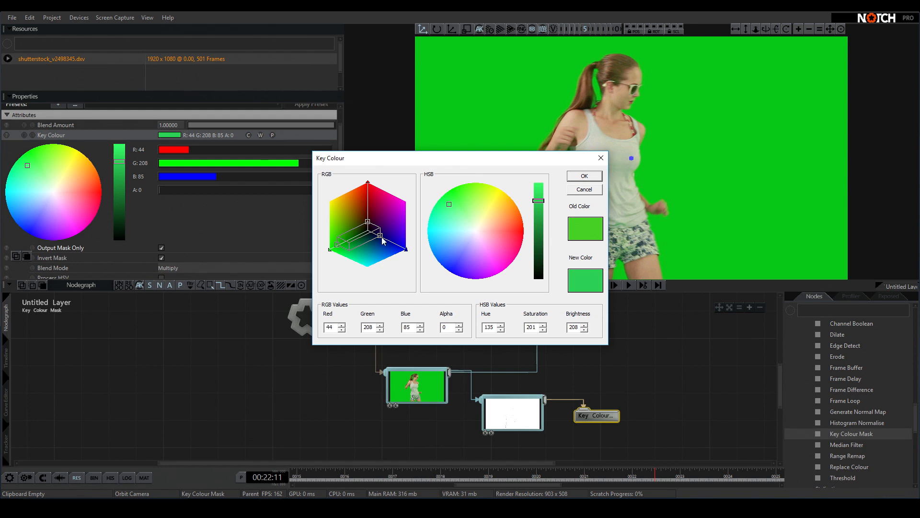
pyautogui.moveTo(367, 221); pyautogui.dragTo(368, 201)
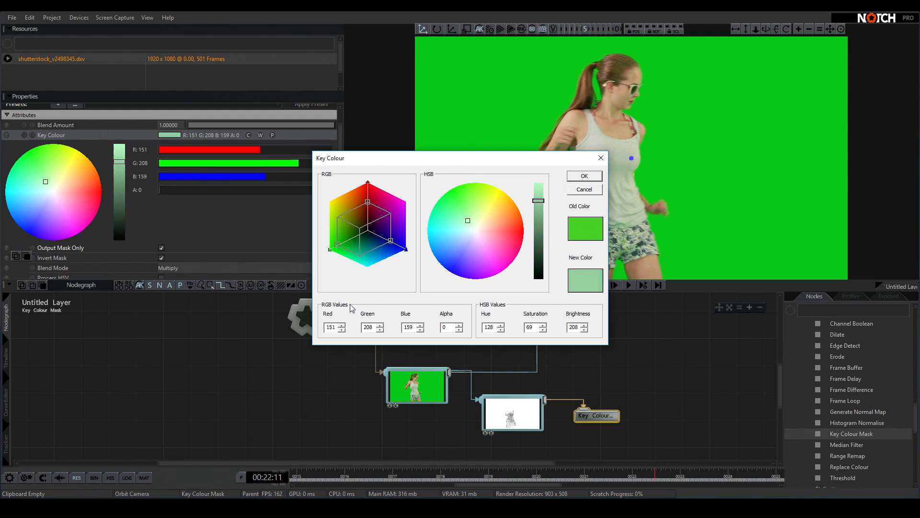
pyautogui.click(581, 191)
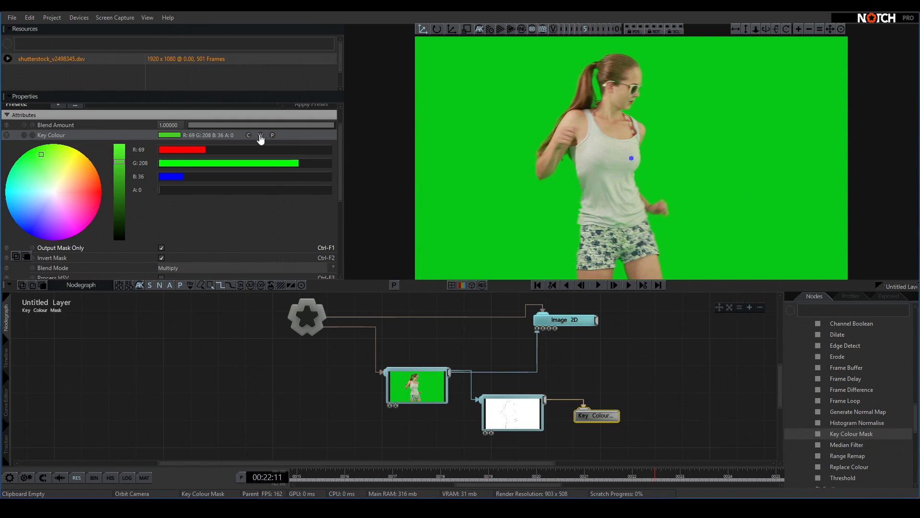
# Step: Set the Key Colour to the basic pure green with R 0, G 255, B 0 in the Windows colour picker
pyautogui.click(261, 135)
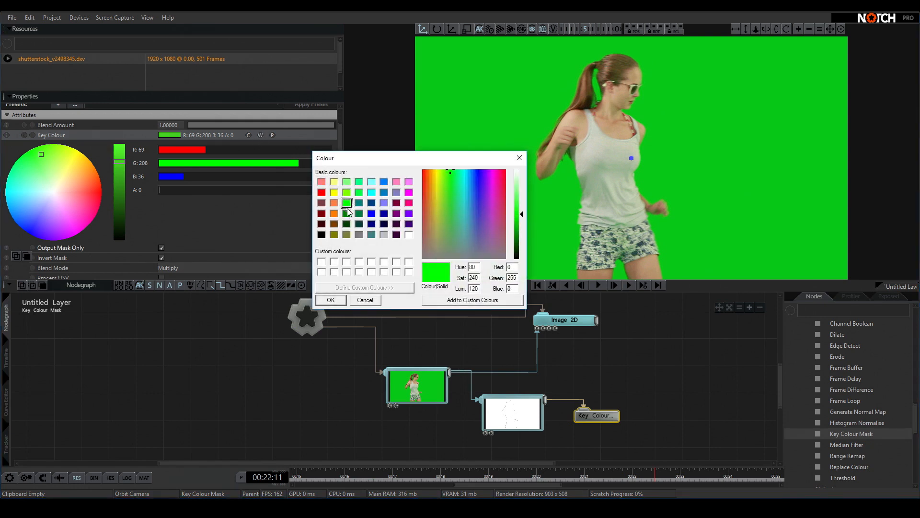
pyautogui.click(329, 299)
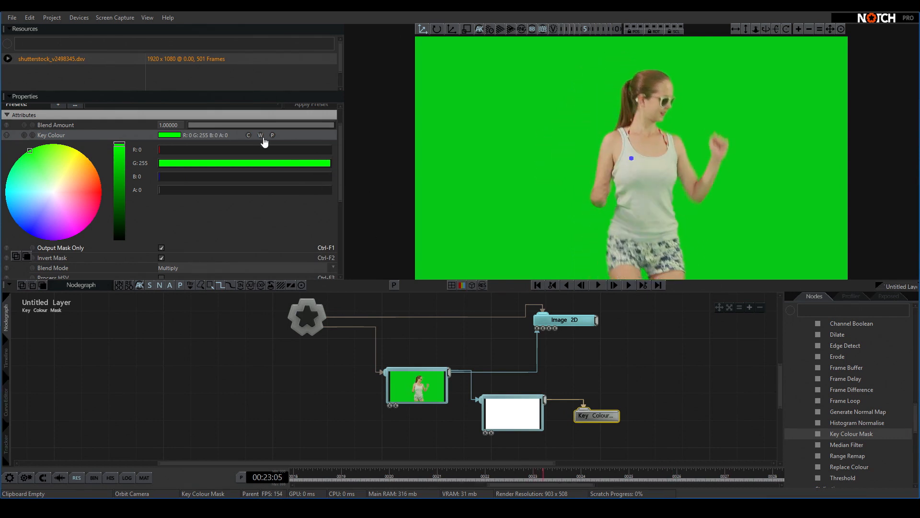
pyautogui.click(261, 136)
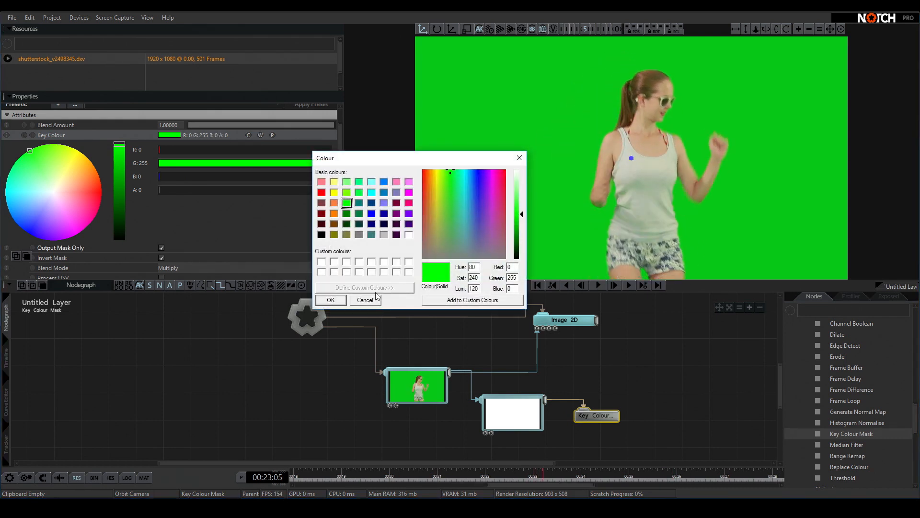
pyautogui.click(364, 300)
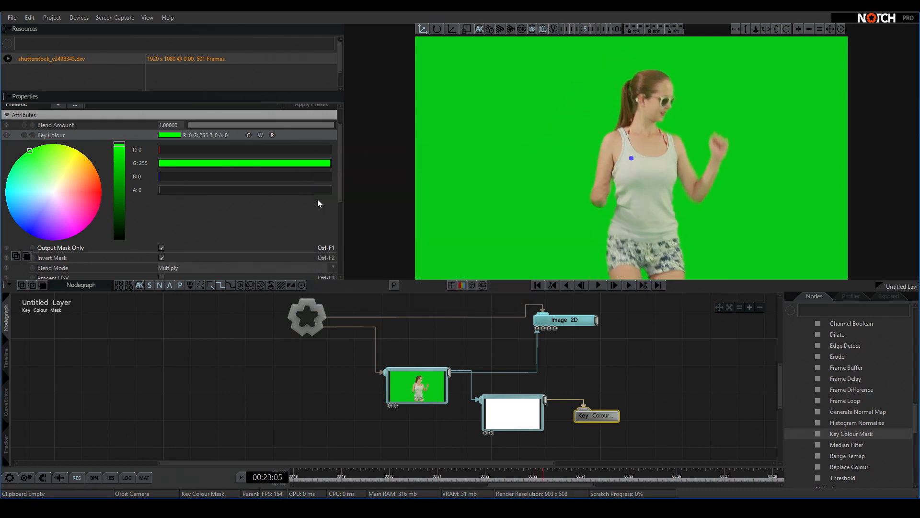
# Step: Sample the Key Colour from the green-screen background as R 8, G 199, B 24, select the Video Null and play the timeline
pyautogui.click(274, 137)
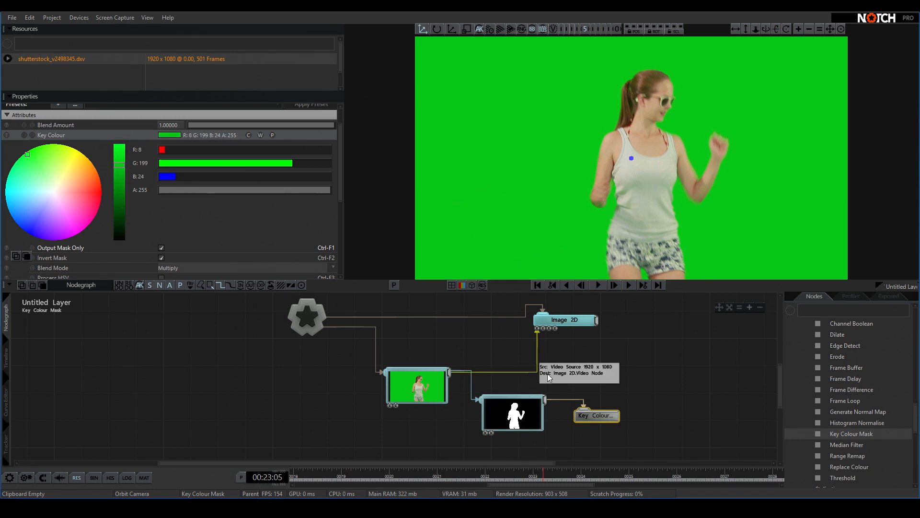
pyautogui.scroll(1, 585, 399)
pyautogui.click(525, 421)
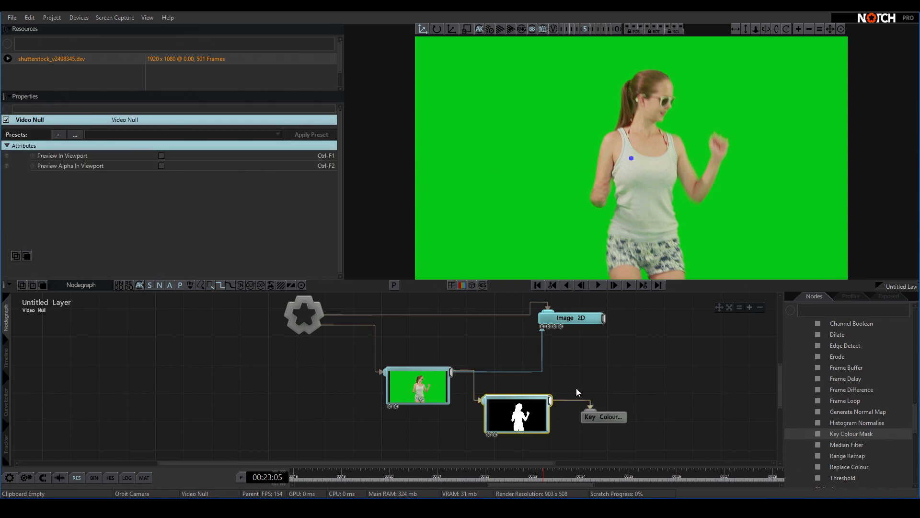
pyautogui.press('space')
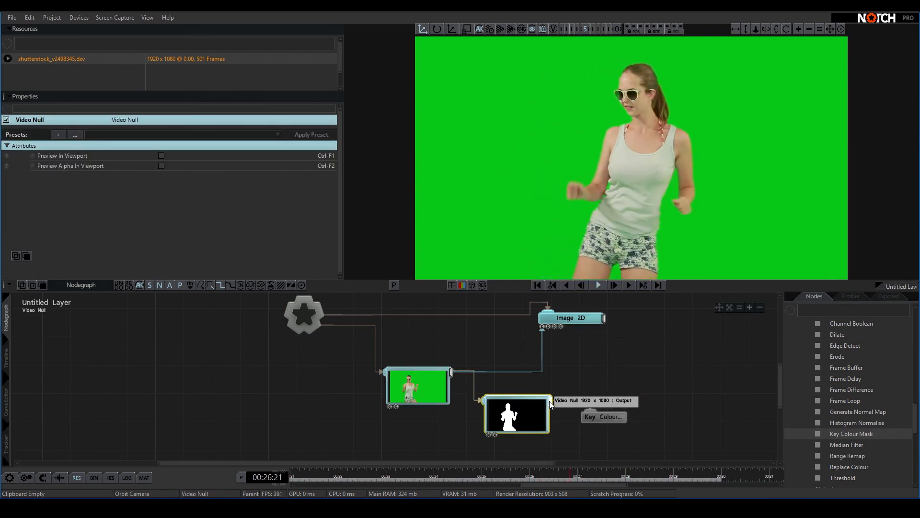
# Step: Connect the Video Null's output to the Image 2D's Alpha Image input
pyautogui.moveTo(551, 402); pyautogui.dragTo(597, 416)
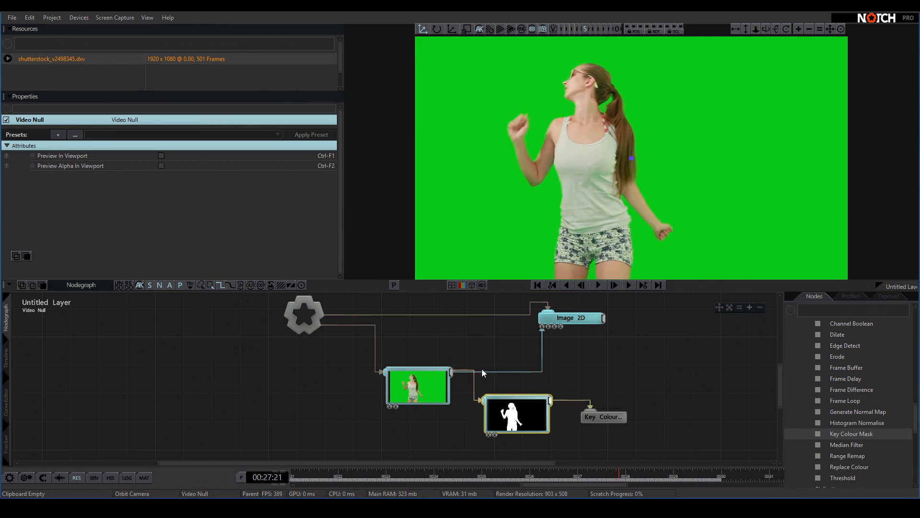
pyautogui.click(423, 379)
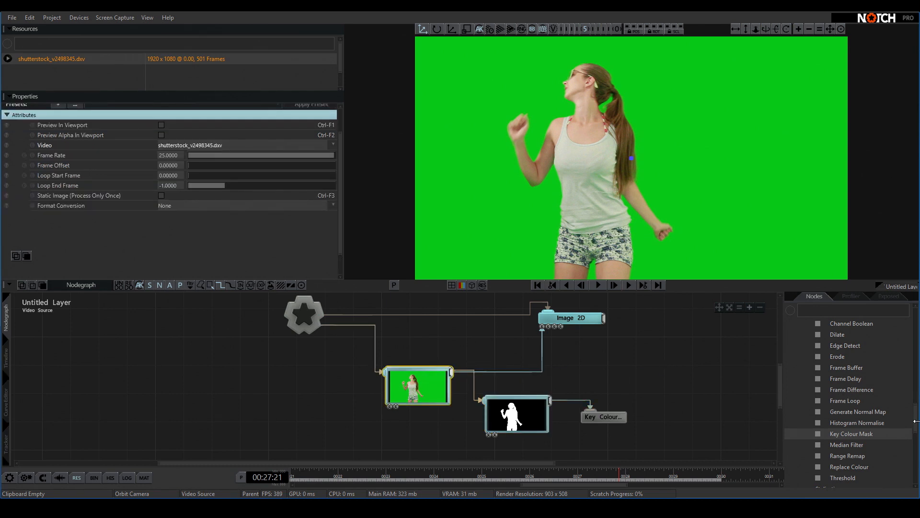
pyautogui.moveTo(917, 421); pyautogui.dragTo(918, 379)
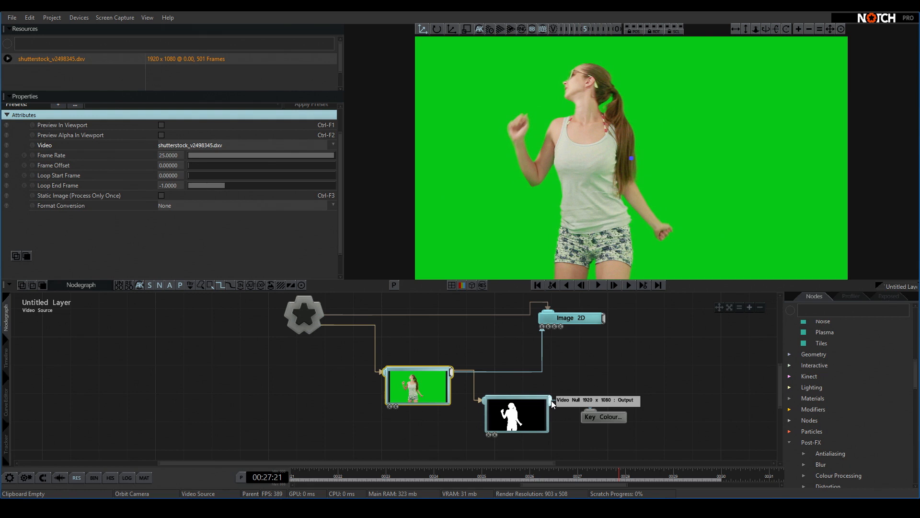
pyautogui.moveTo(552, 401); pyautogui.dragTo(551, 401)
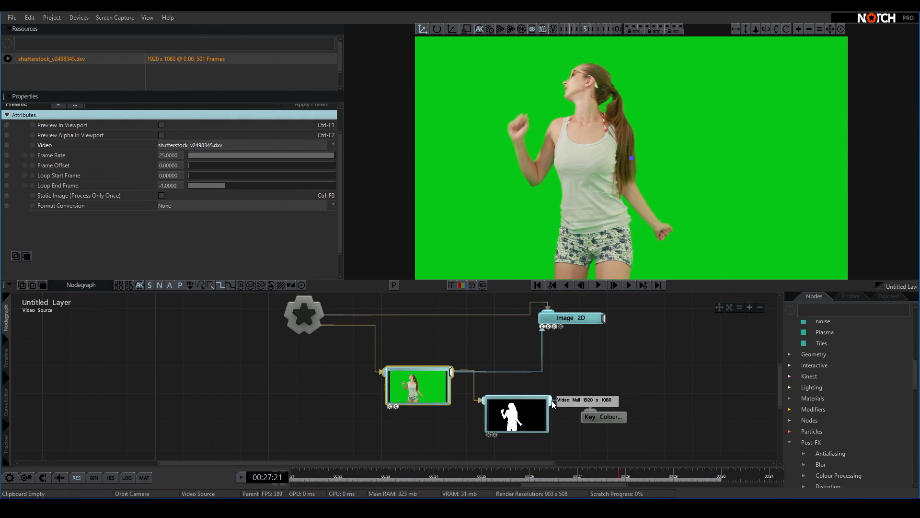
pyautogui.moveTo(551, 330); pyautogui.dragTo(548, 326)
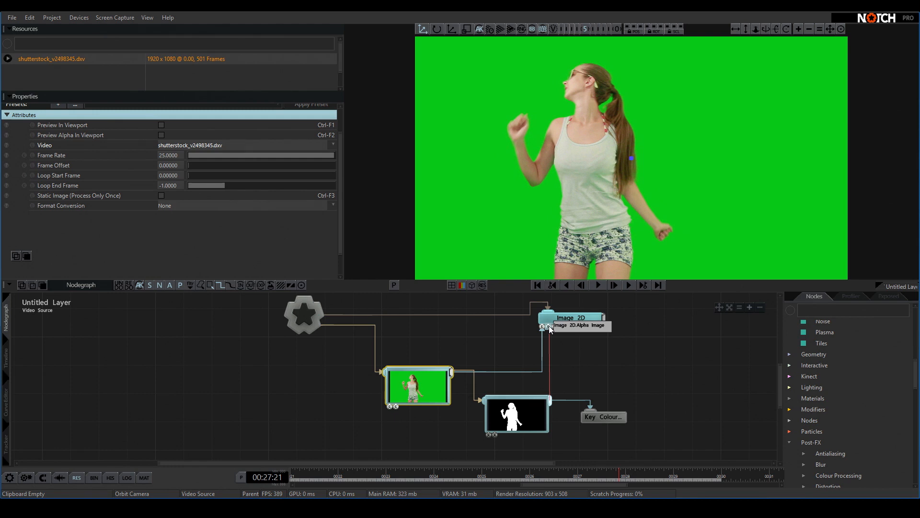
pyautogui.moveTo(549, 326); pyautogui.dragTo(548, 326)
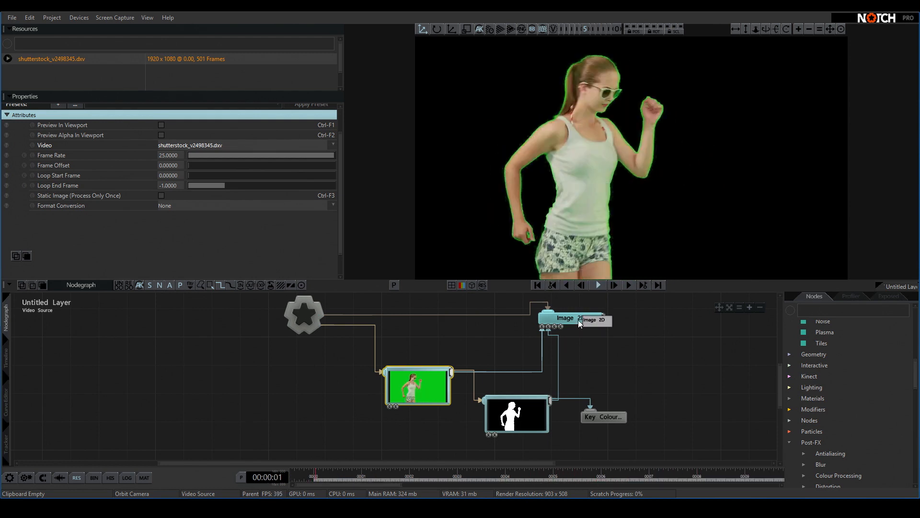
# Step: Move the Image 2D node slightly to the right and delete the link from the Video Null to its Alpha Image input
pyautogui.moveTo(577, 320); pyautogui.dragTo(606, 320)
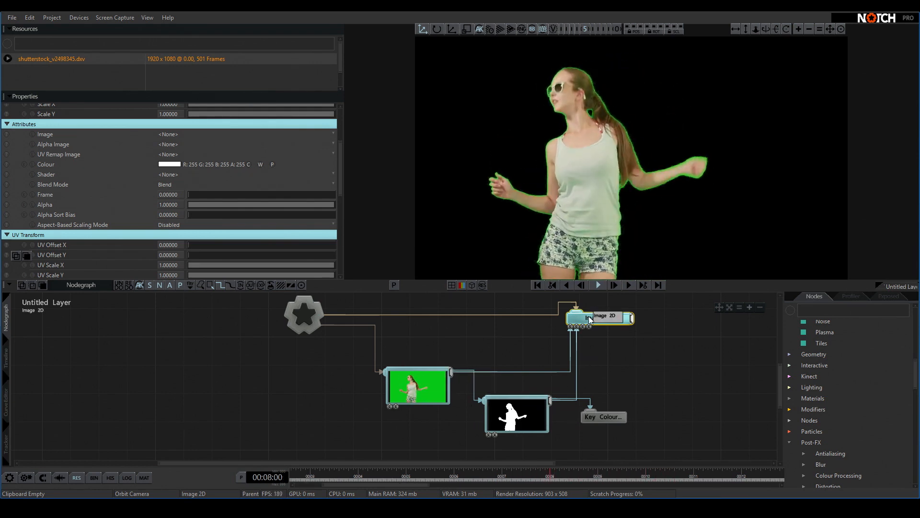
pyautogui.click(576, 350)
pyautogui.press('Delete')
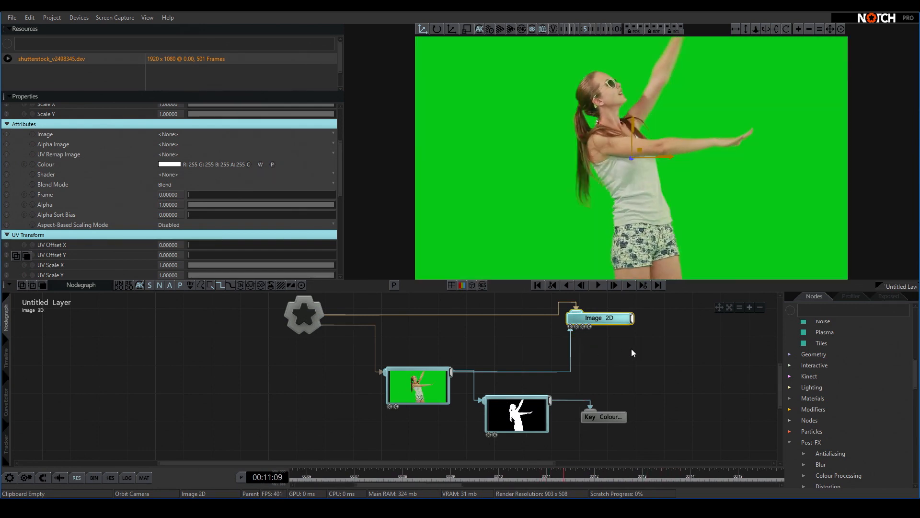
# Step: Add a second Video Null between the Video Source and the Image 2D node, rewire the video link through it and play the timeline
pyautogui.scroll(-3, 854, 403)
pyautogui.moveTo(916, 390); pyautogui.dragTo(910, 488)
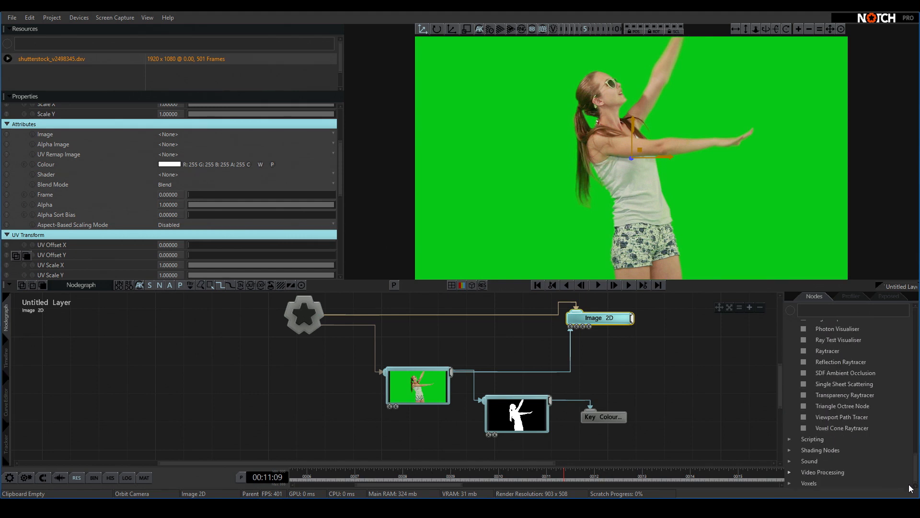
pyautogui.click(790, 472)
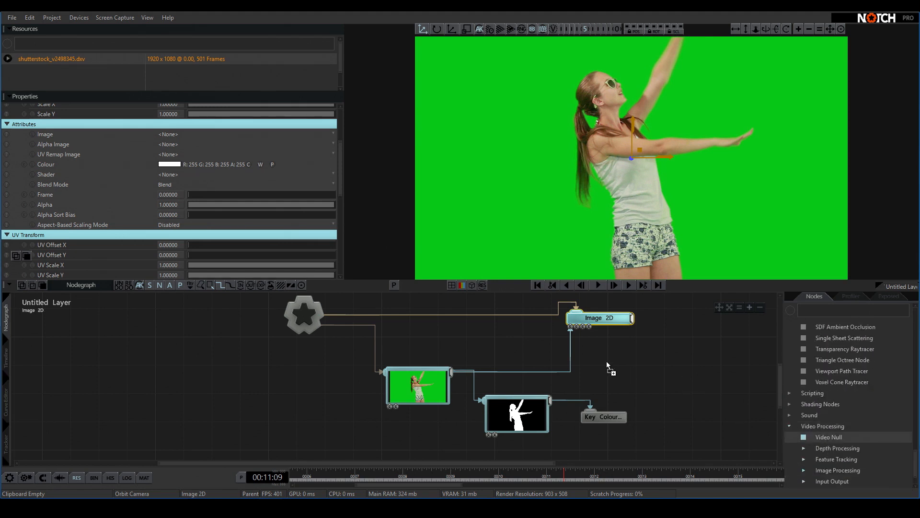
pyautogui.moveTo(605, 364); pyautogui.dragTo(608, 369)
pyautogui.moveTo(452, 372); pyautogui.dragTo(570, 329)
pyautogui.doubleClick(641, 372)
pyautogui.press('space')
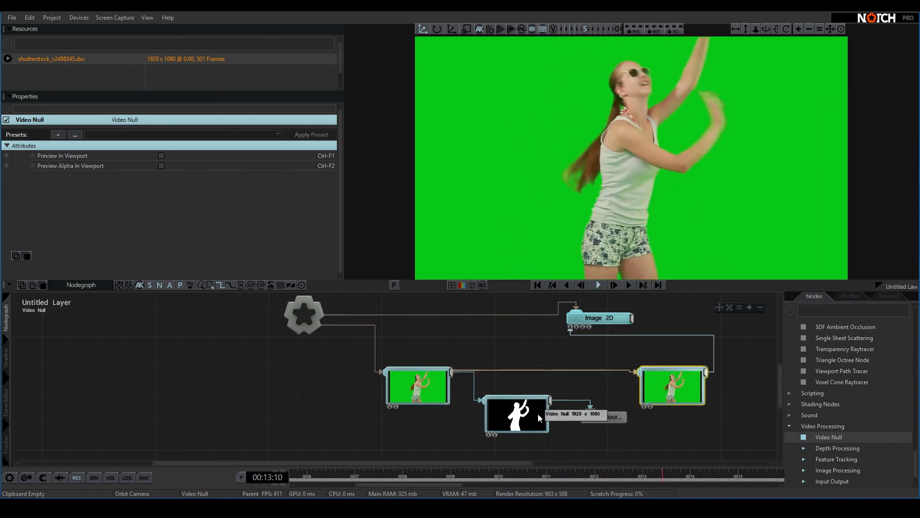
# Step: Move the mask Video Null and its Key Colour Mask node down and connect the mask Video Null's output to the new Video Null's alpha input
pyautogui.moveTo(534, 407); pyautogui.dragTo(535, 422)
pyautogui.moveTo(592, 422); pyautogui.dragTo(596, 447)
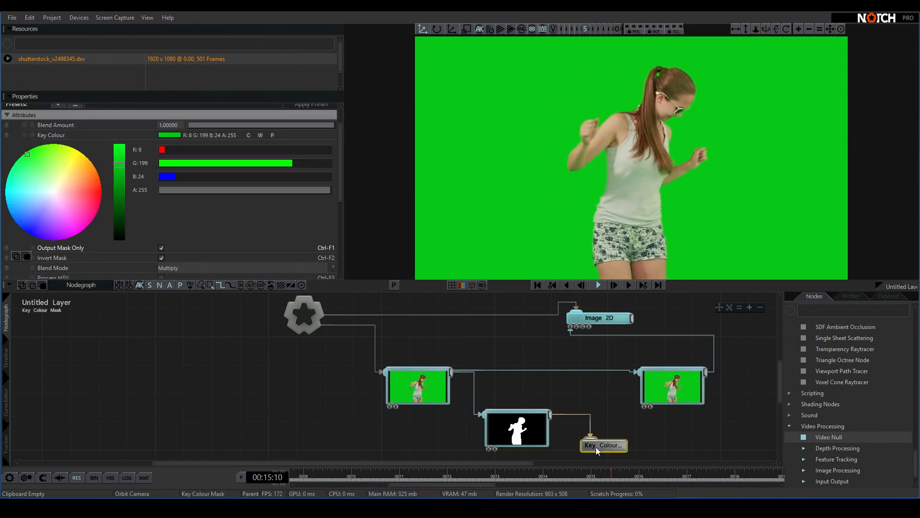
pyautogui.moveTo(549, 414); pyautogui.dragTo(651, 407)
pyautogui.click(682, 382)
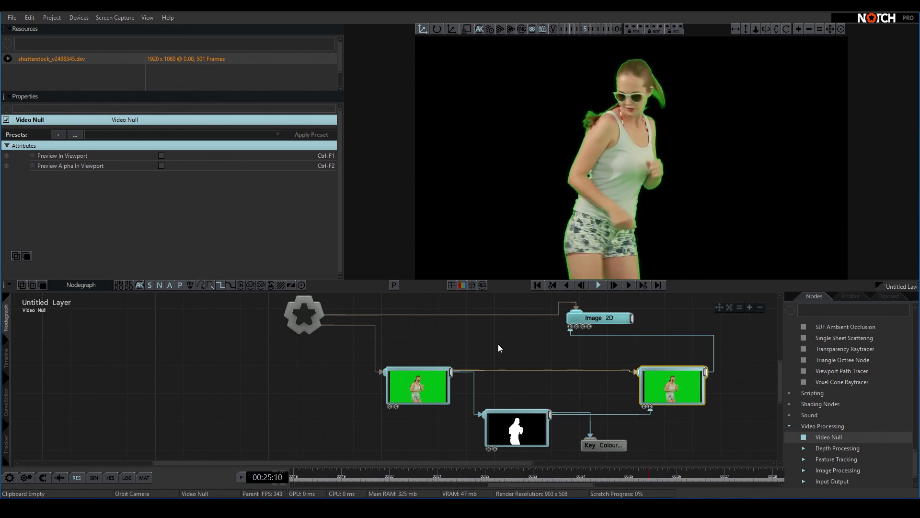
# Step: Check the second Video Null's image and alpha using Preview In Viewport and Preview Alpha In Viewport, leaving both previews off
pyautogui.click(161, 156)
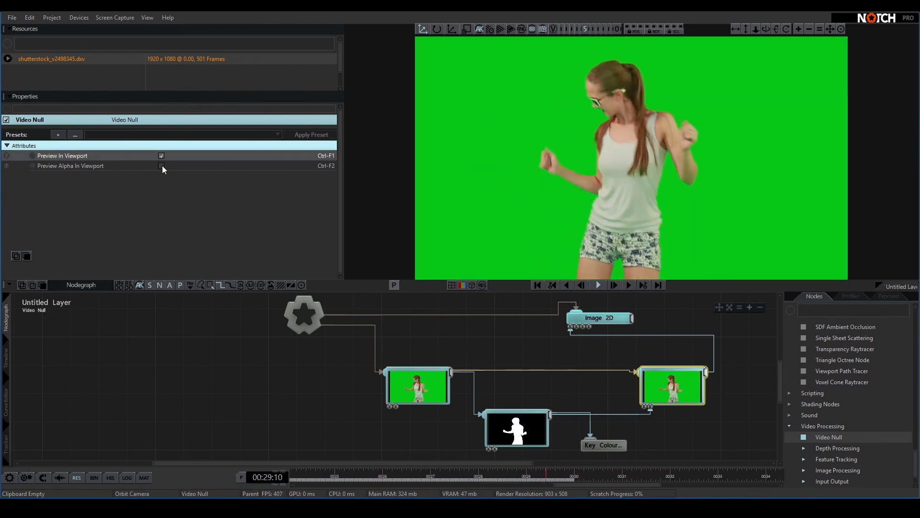
pyautogui.click(162, 165)
pyautogui.click(162, 165)
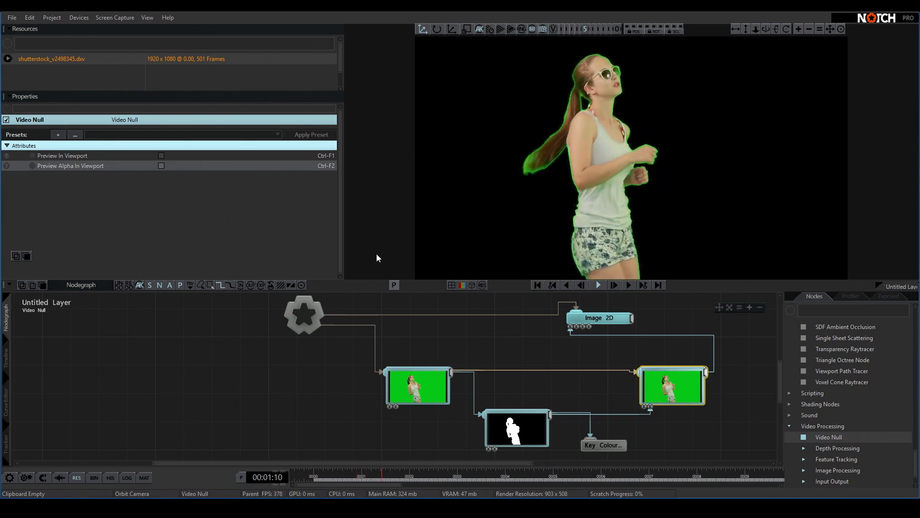
# Step: Pause playback, shift the Key Colour Mask node slightly left and add an Erode node below it
pyautogui.moveTo(579, 402); pyautogui.dragTo(556, 361, button='middle')
pyautogui.press('space')
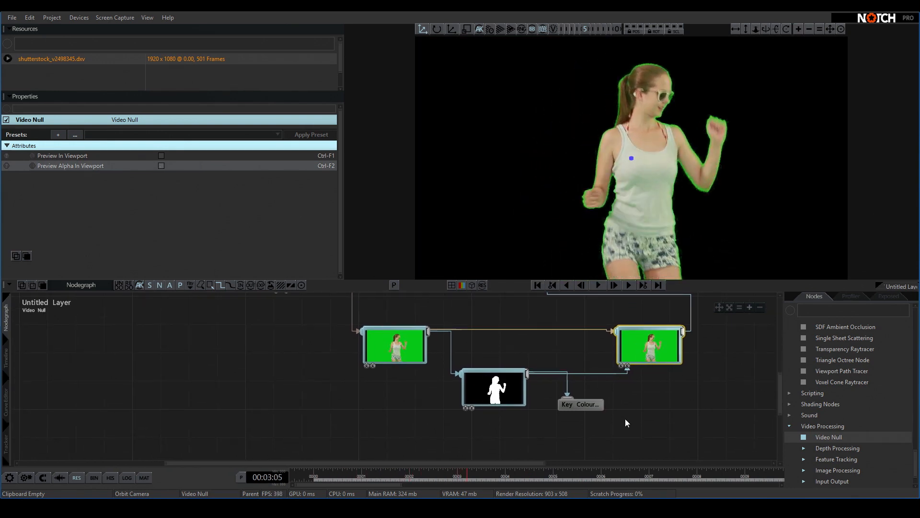
pyautogui.moveTo(583, 399)
pyautogui.mouseDown()
pyautogui.moveTo(571, 392)
pyautogui.moveTo(568, 402)
pyautogui.mouseUp()
pyautogui.click(513, 392)
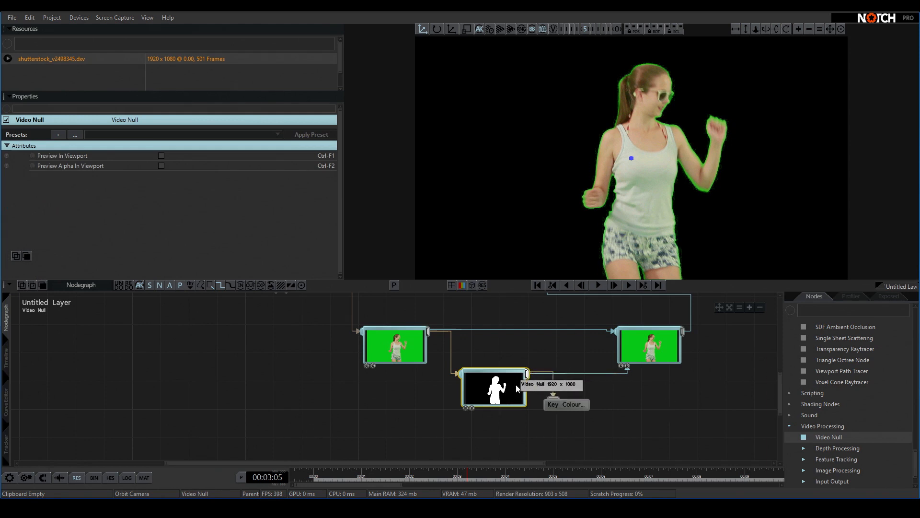
pyautogui.scroll(6, 836, 393)
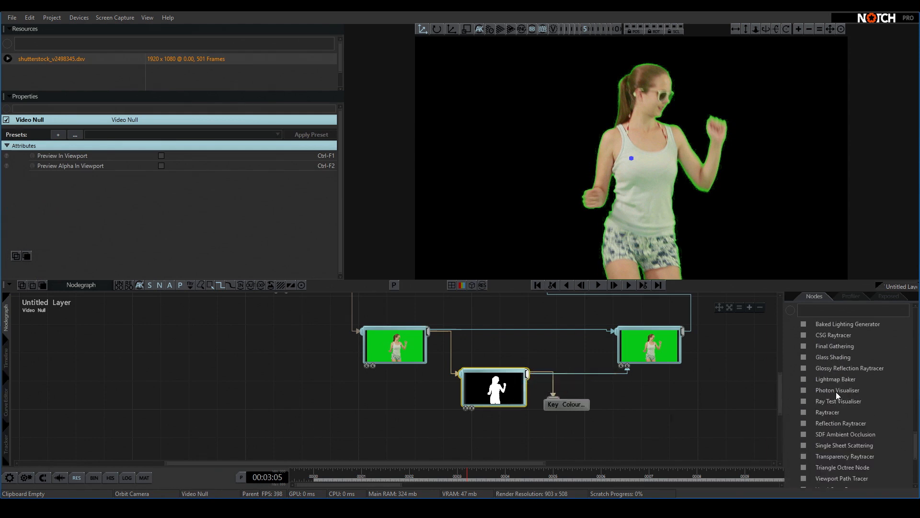
pyautogui.scroll(4, 836, 394)
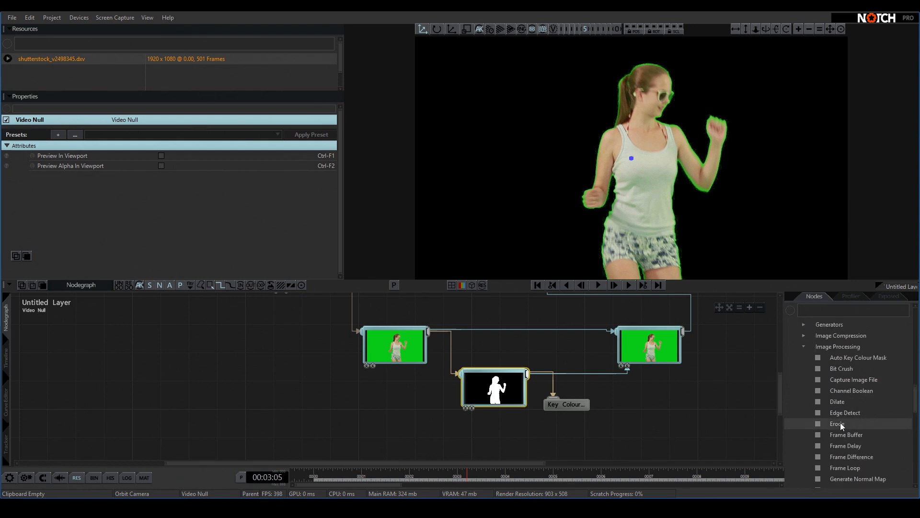
pyautogui.moveTo(541, 427); pyautogui.dragTo(542, 428)
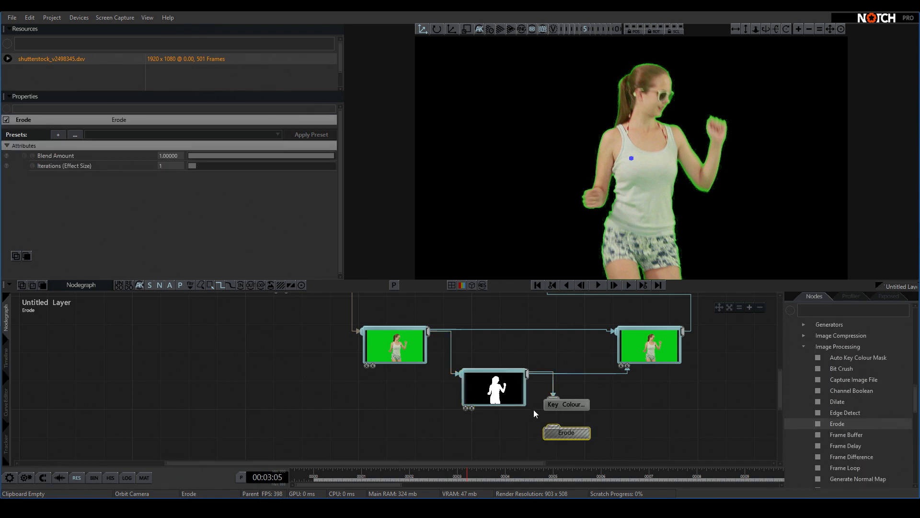
# Step: Connect the Erode node to the mask Video Null and set its Iterations (Effect Size) to 2
pyautogui.moveTo(525, 379); pyautogui.dragTo(539, 397)
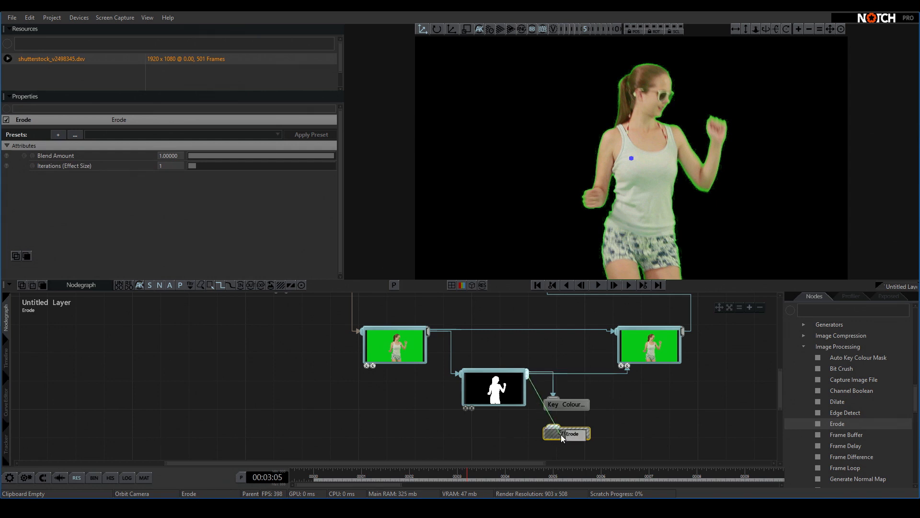
pyautogui.moveTo(561, 438); pyautogui.dragTo(547, 440)
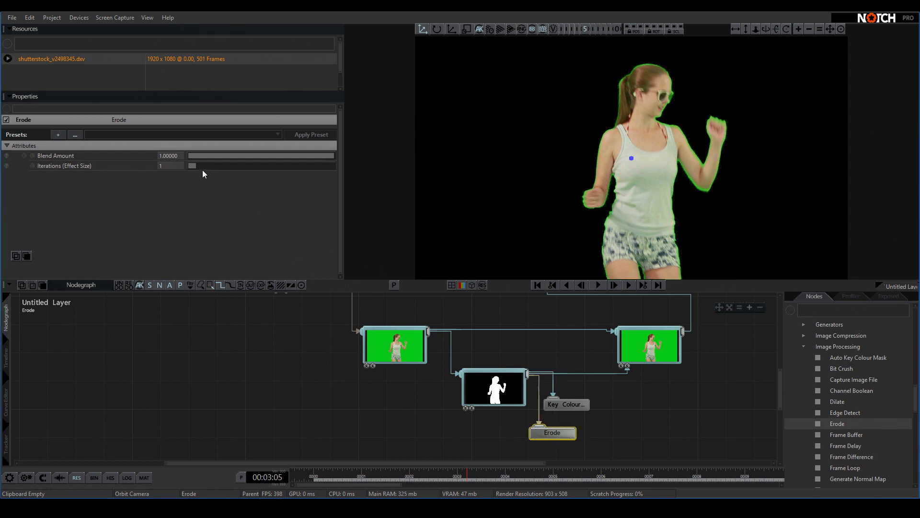
pyautogui.moveTo(195, 168); pyautogui.dragTo(206, 168)
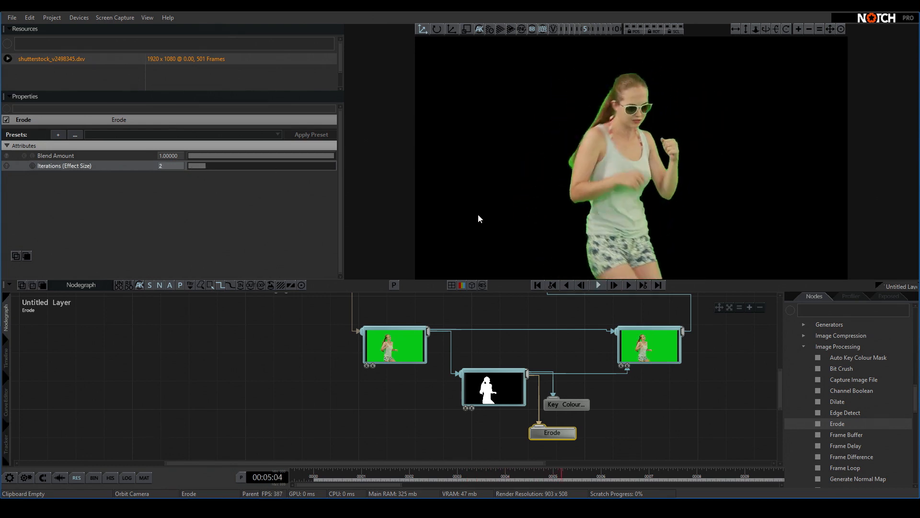
pyautogui.moveTo(207, 167); pyautogui.dragTo(337, 167)
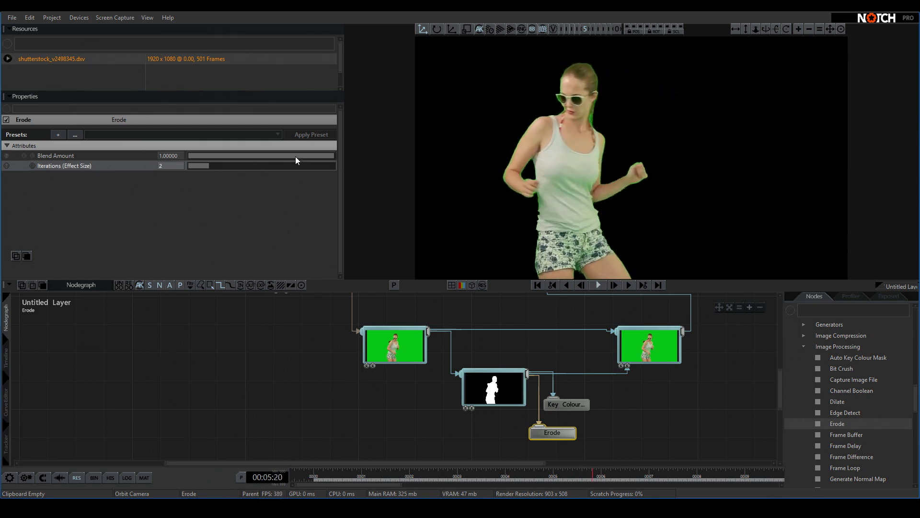
# Step: Add a Post-FX Blur node below the Erode node and connect it to the mask Video Null's output
pyautogui.scroll(2, 845, 387)
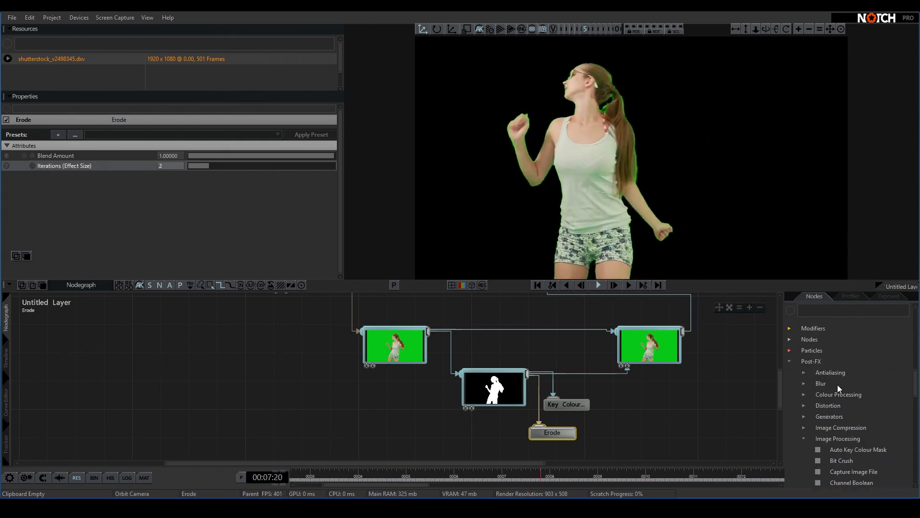
pyautogui.click(804, 352)
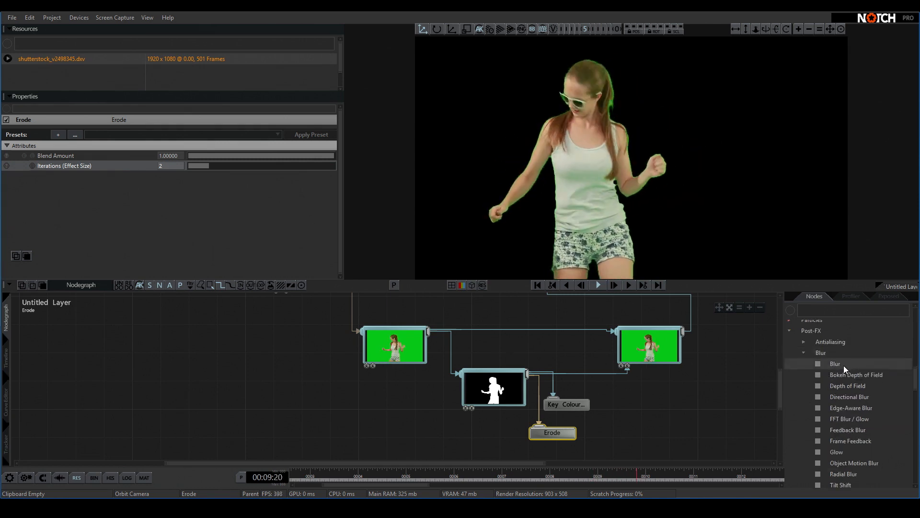
pyautogui.moveTo(592, 444); pyautogui.dragTo(586, 446)
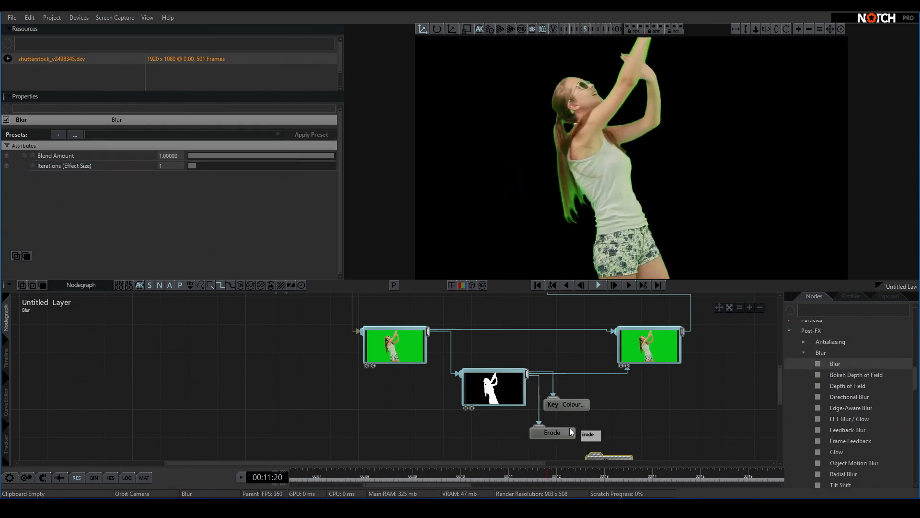
pyautogui.moveTo(531, 349); pyautogui.dragTo(596, 426)
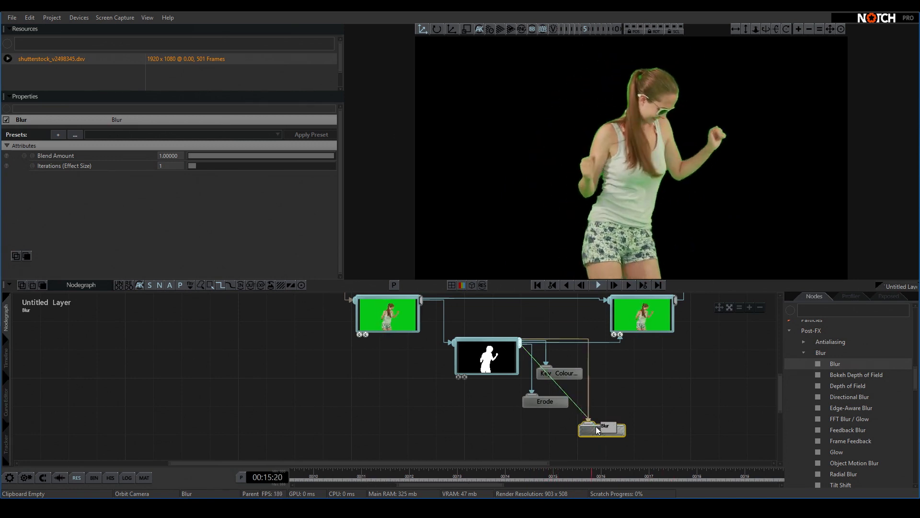
# Step: Try Blur Iterations (Effect Size) at 20 and briefly preview the mask Video Null in the viewport
pyautogui.moveTo(195, 166); pyautogui.dragTo(347, 211)
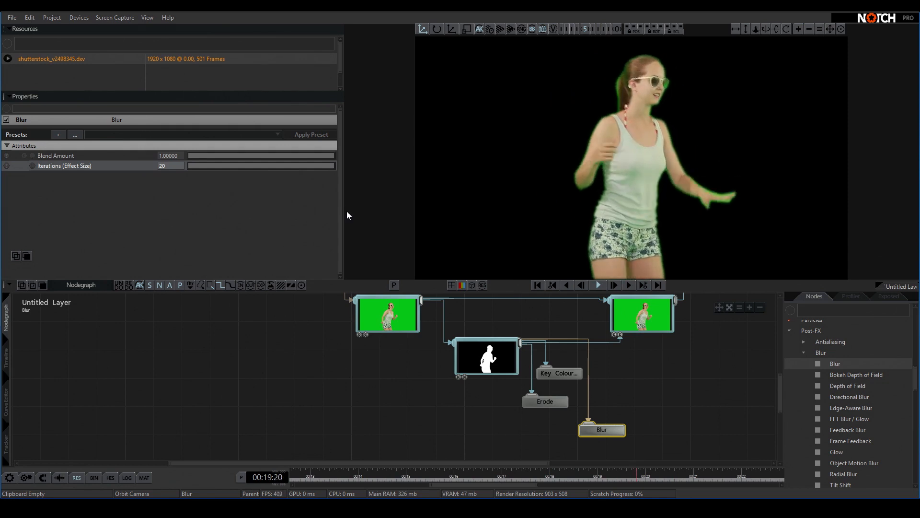
pyautogui.click(446, 340)
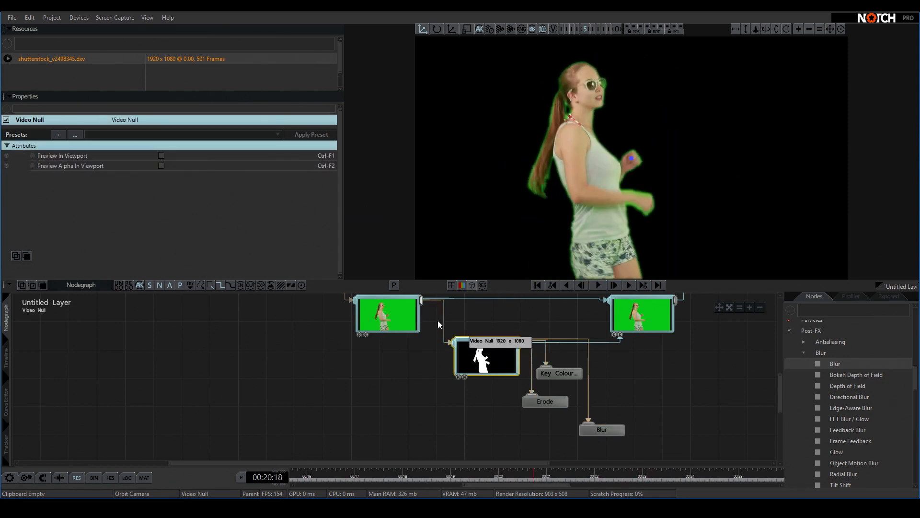
pyautogui.click(161, 156)
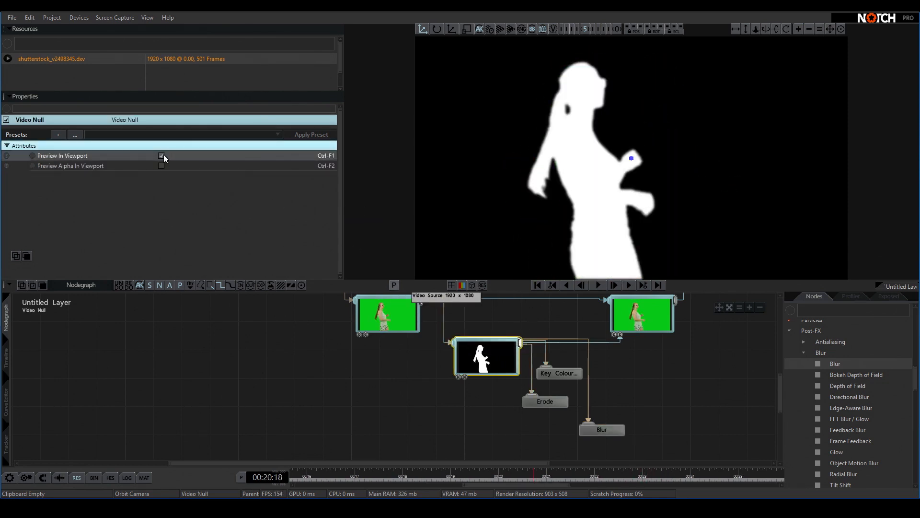
pyautogui.click(161, 155)
# Step: Set the Blur node's Iterations (Effect Size) to 2
pyautogui.click(588, 428)
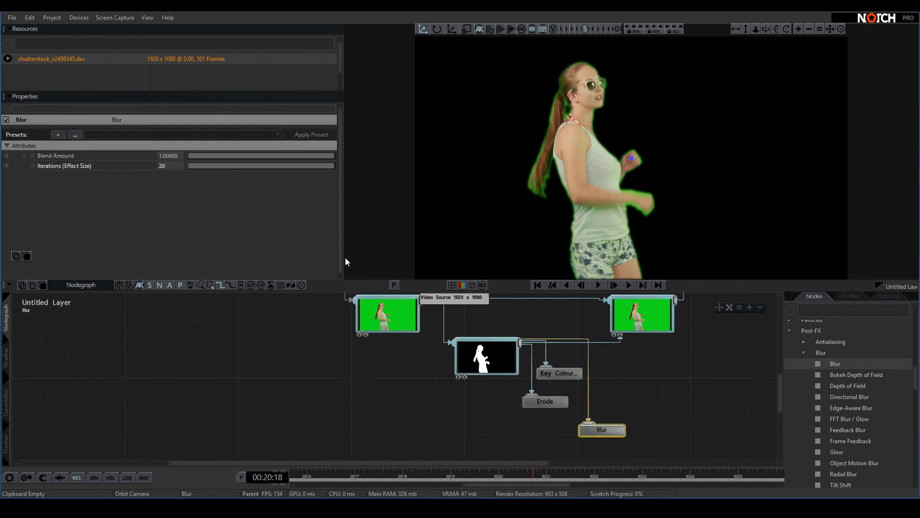
pyautogui.moveTo(212, 166); pyautogui.dragTo(205, 165)
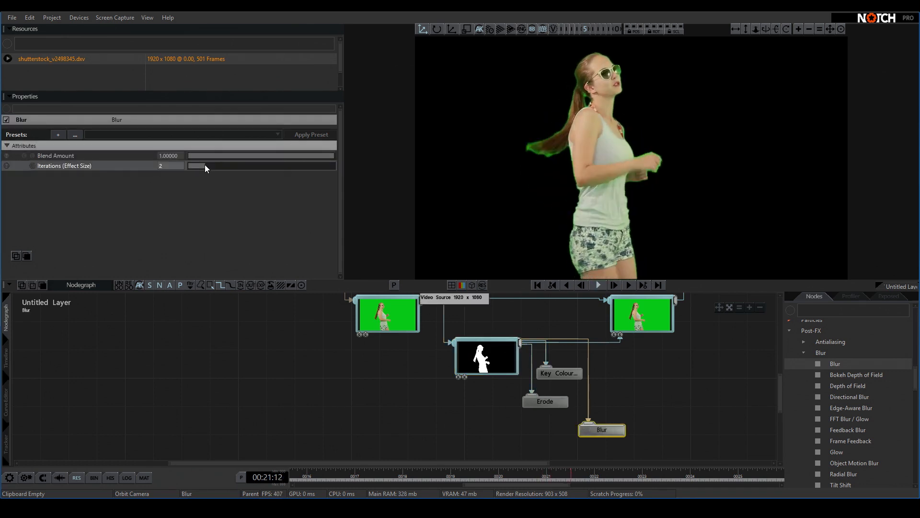
pyautogui.moveTo(615, 350); pyautogui.dragTo(571, 412, button='middle')
pyautogui.scroll(-1, 594, 395)
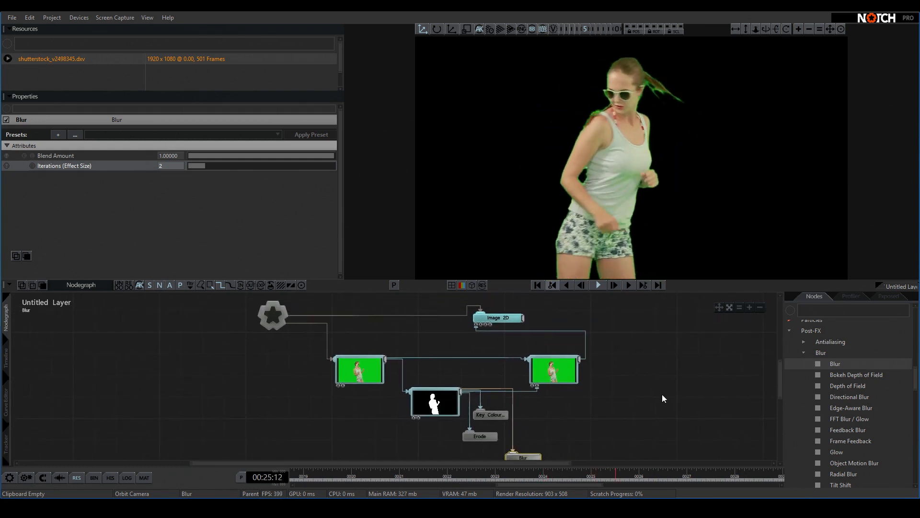
# Step: Add an Auto Key Colour Mask node from Image Processing to the right of the Key Colour Mask node
pyautogui.click(490, 415)
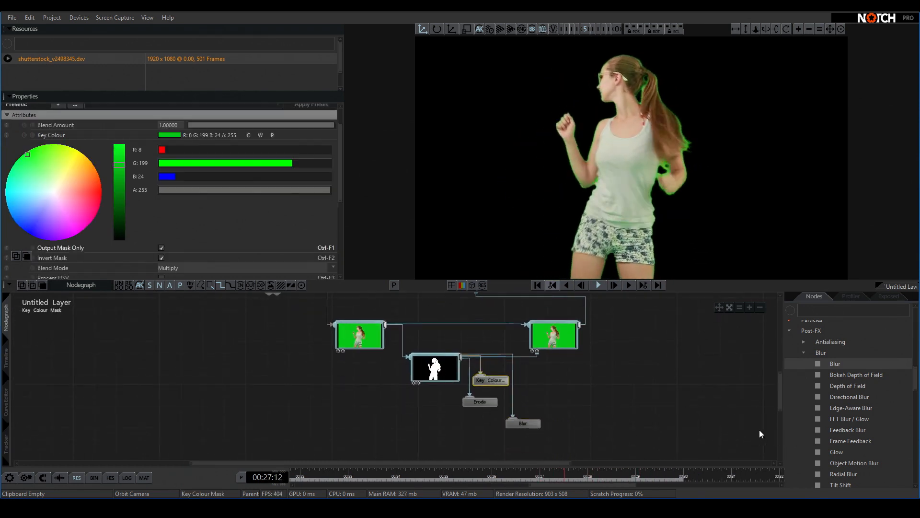
pyautogui.scroll(-1, 914, 416)
pyautogui.scroll(-5, 876, 420)
pyautogui.moveTo(575, 371); pyautogui.dragTo(569, 410, button='middle')
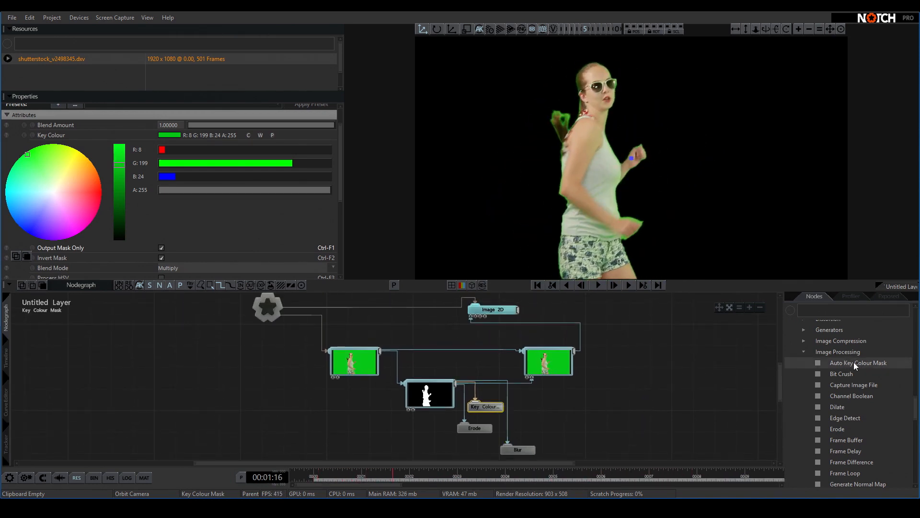
pyautogui.moveTo(523, 404); pyautogui.dragTo(533, 406)
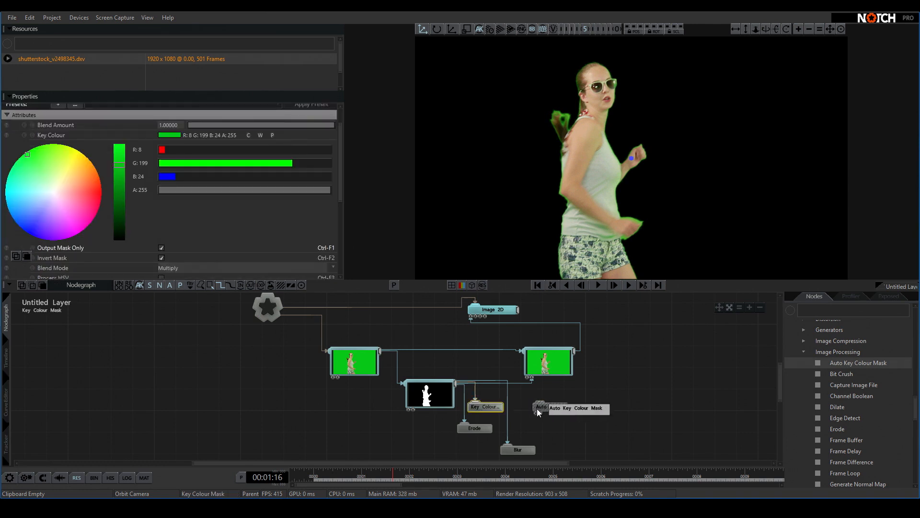
# Step: Replace the mask Video Null's link to Key Colour Mask with one to Auto Key Colour Mask and enable its Output Mask Only option
pyautogui.click(474, 390)
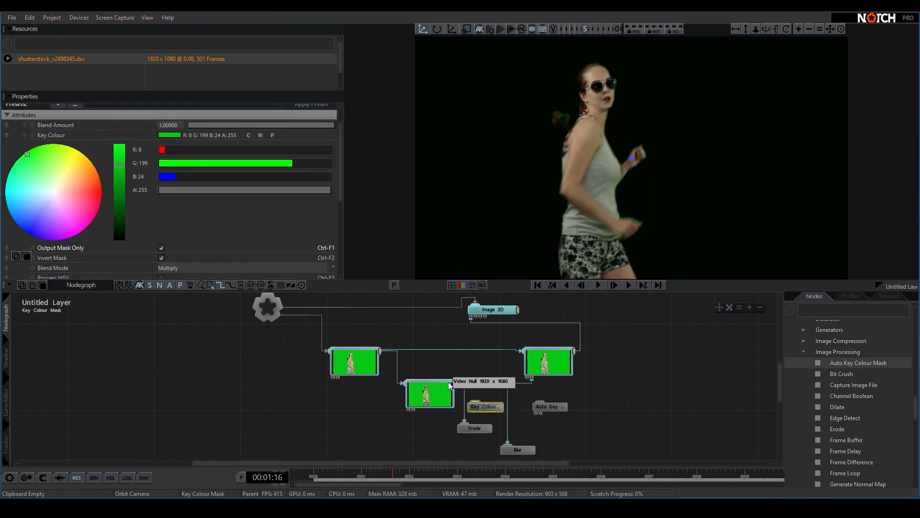
pyautogui.moveTo(458, 384); pyautogui.dragTo(550, 408)
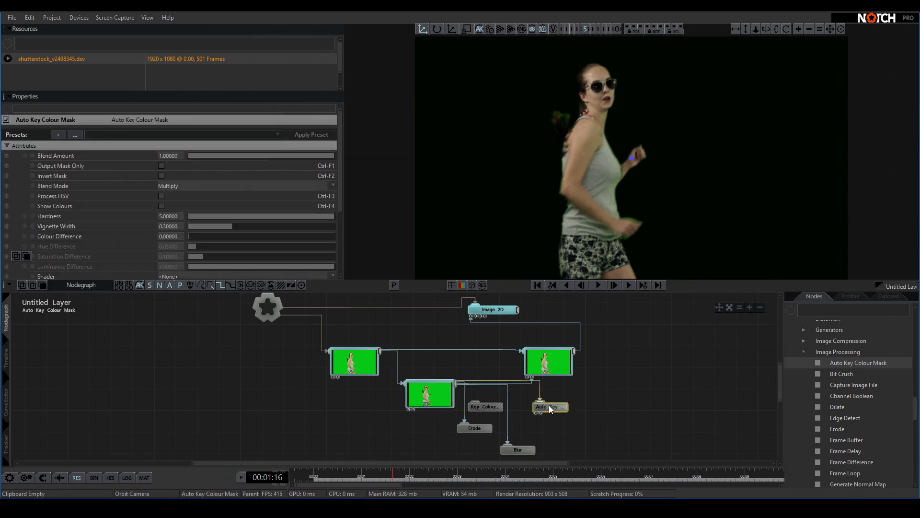
pyautogui.click(162, 166)
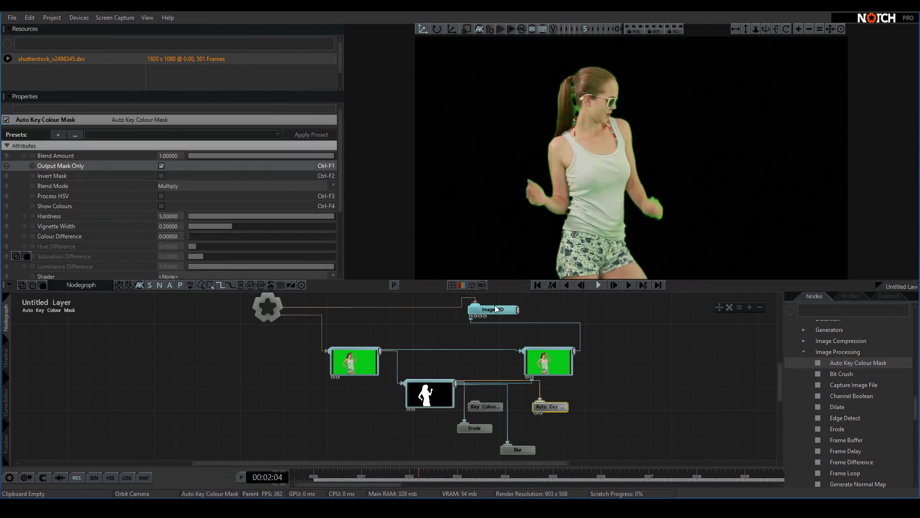
# Step: Temporarily enable Show Colours on the Auto Key Colour Mask to inspect the colours it uses, and switch it off again
pyautogui.click(162, 205)
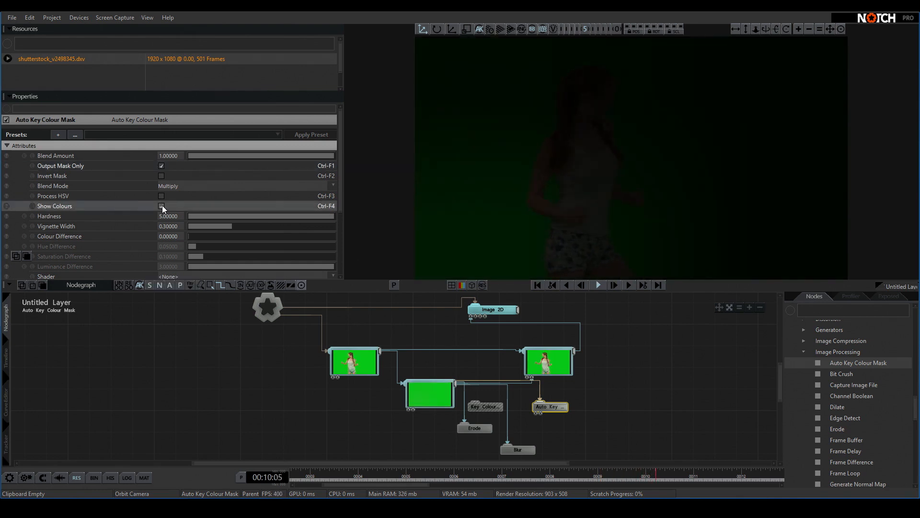
pyautogui.click(161, 206)
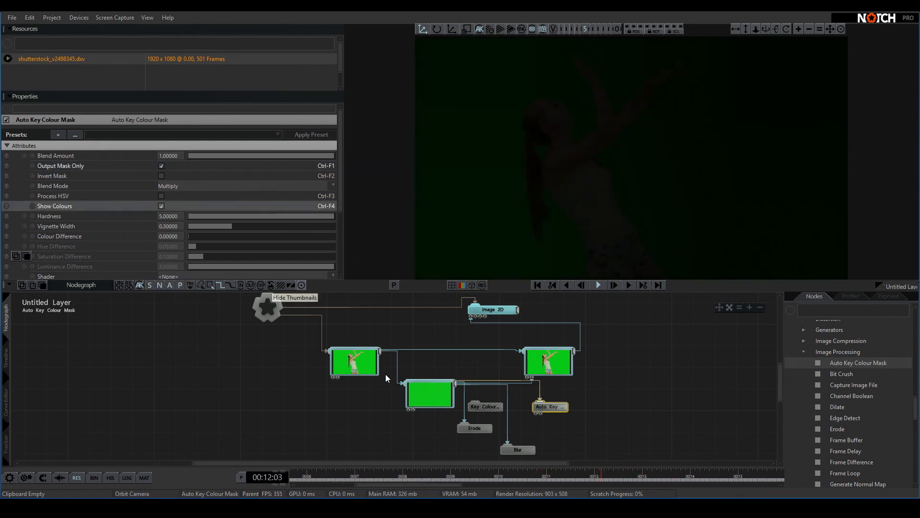
pyautogui.scroll(5, 427, 439)
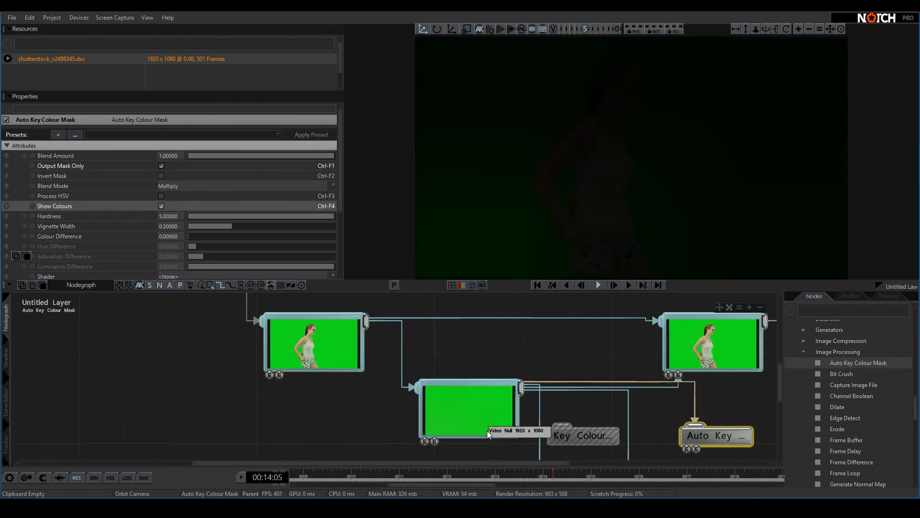
pyautogui.click(161, 206)
# Step: Move the Video Null feeding the Image 2D node slightly up and to the right in the nodegraph
pyautogui.scroll(-3, 591, 404)
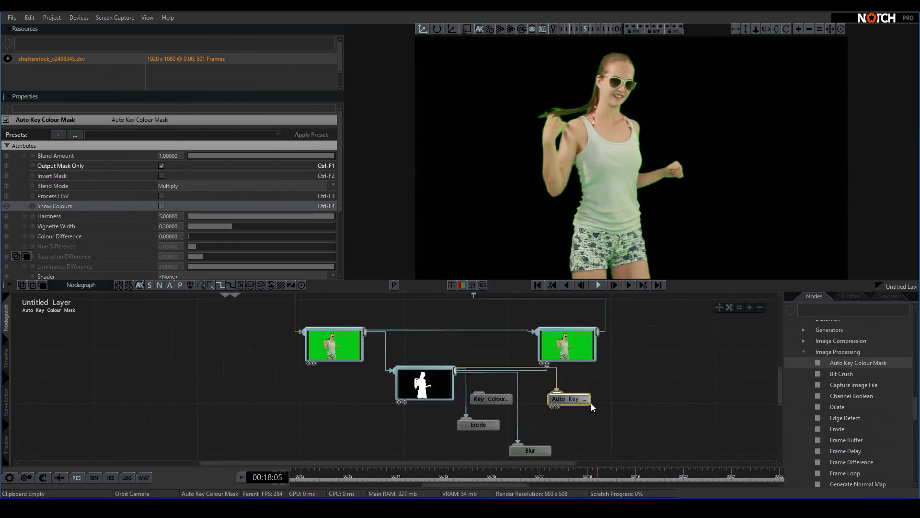
pyautogui.moveTo(576, 384); pyautogui.dragTo(564, 406, button='middle')
pyautogui.moveTo(551, 359); pyautogui.dragTo(565, 347)
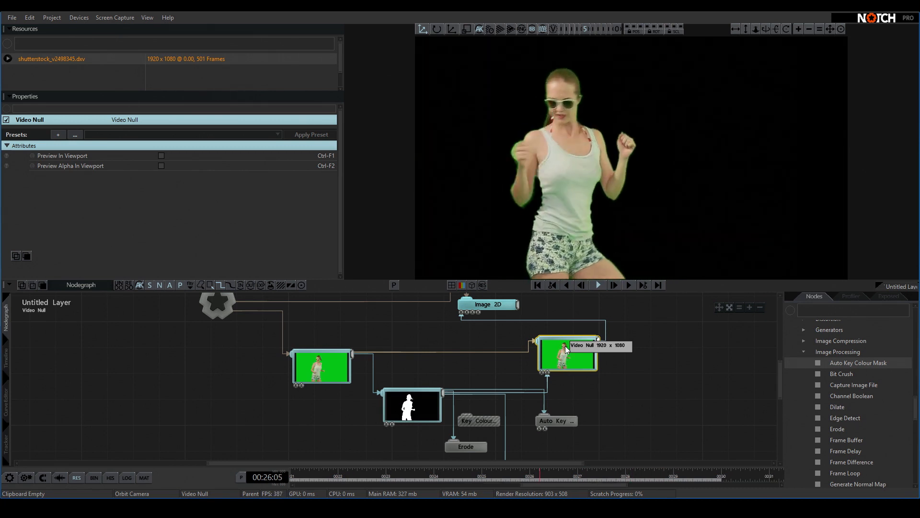
pyautogui.moveTo(625, 369); pyautogui.dragTo(600, 378, button='middle')
pyautogui.scroll(-2, 604, 364)
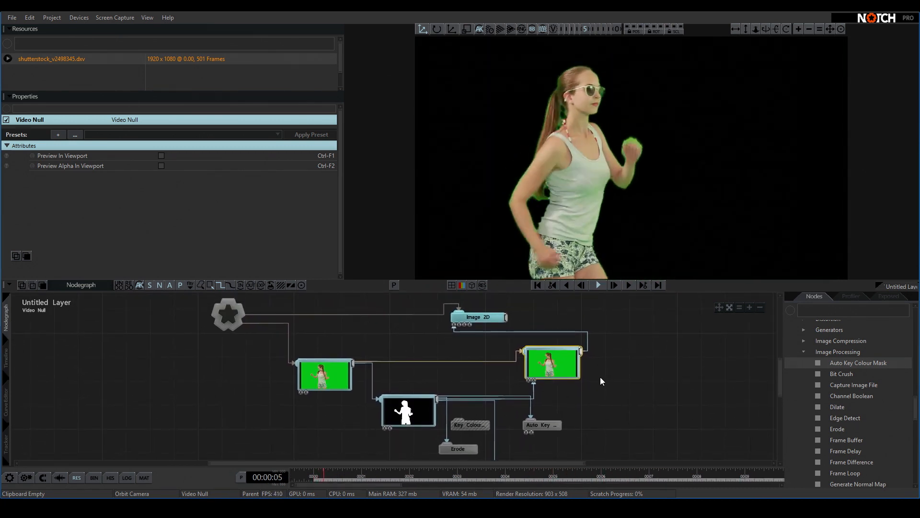